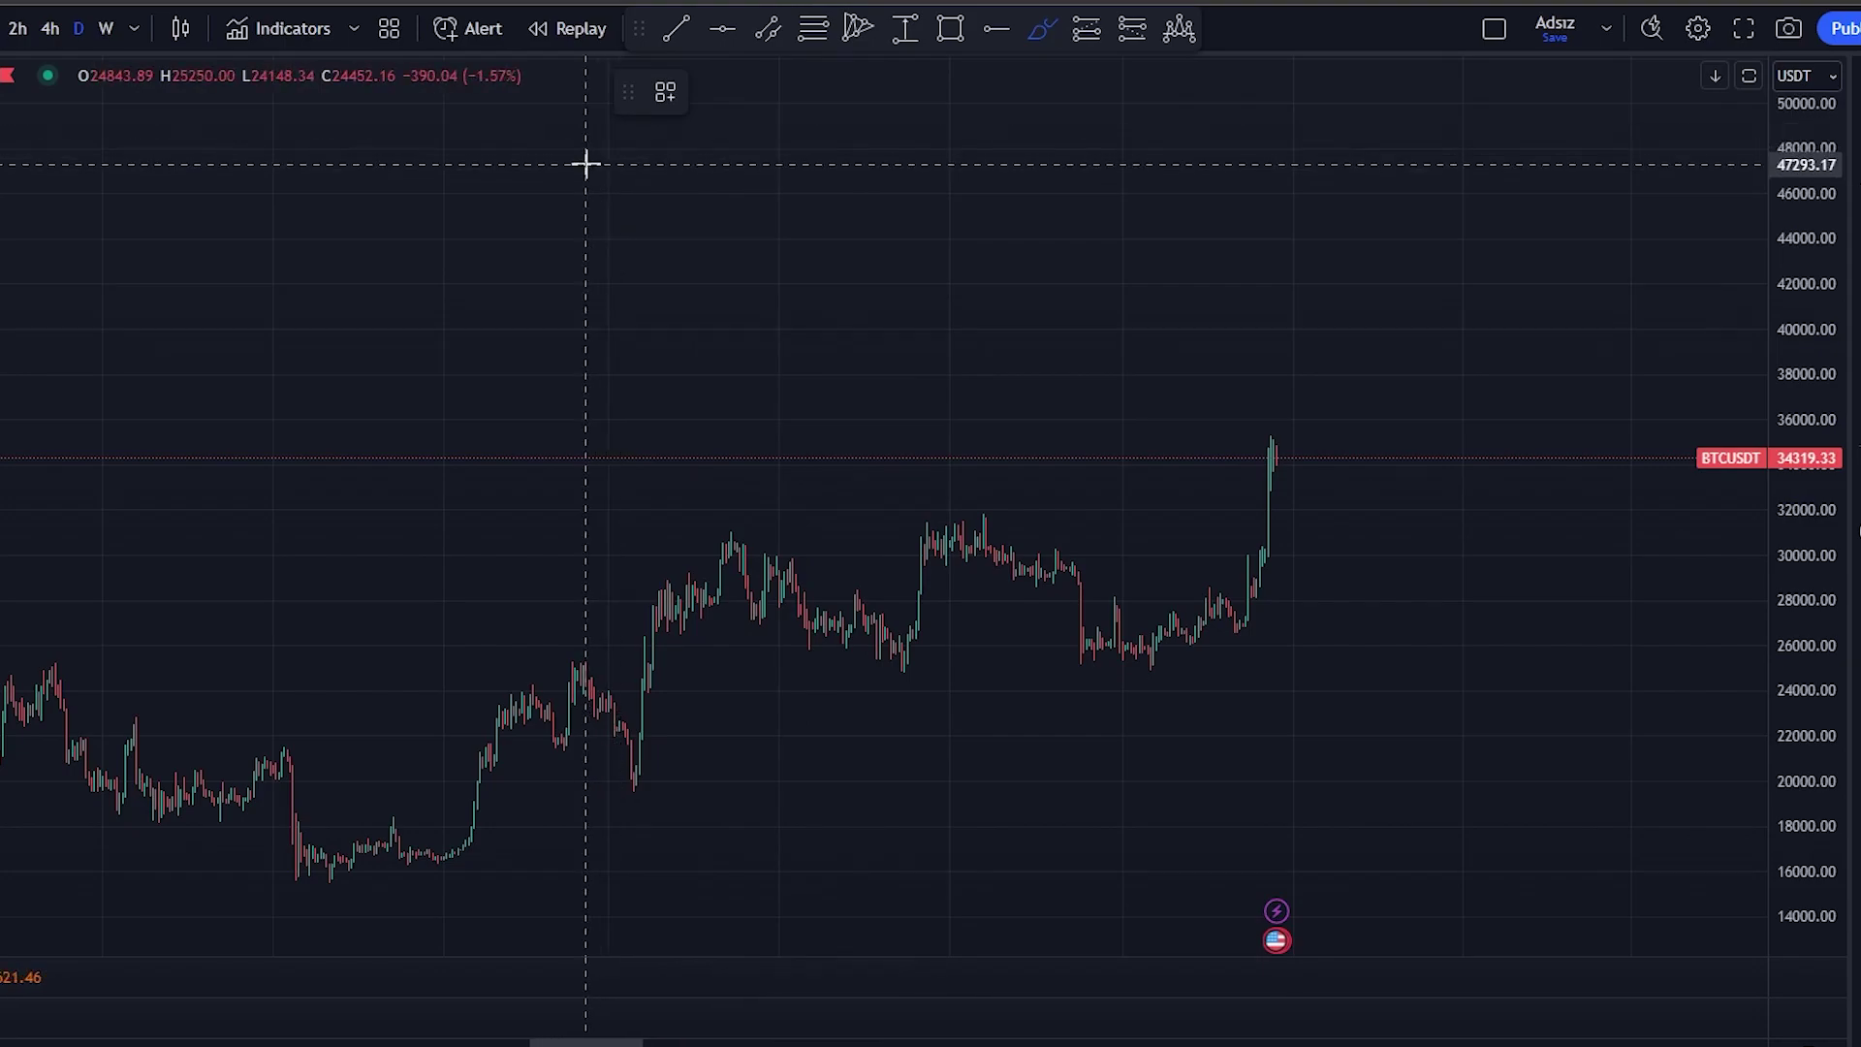
Hand-write '3 Type' near the top of the BTCUSDT chart.
mouse_move(688, 143)
mouse_down()
mouse_move(840, 175)
mouse_move(781, 291)
mouse_move(719, 295)
mouse_up()
drag(921, 134, 1059, 136)
mouse_move(977, 150)
mouse_down()
mouse_move(1000, 259)
mouse_move(1100, 259)
mouse_move(1021, 368)
mouse_up()
mouse_move(1130, 225)
mouse_down()
mouse_move(1117, 208)
mouse_move(1231, 244)
mouse_up()
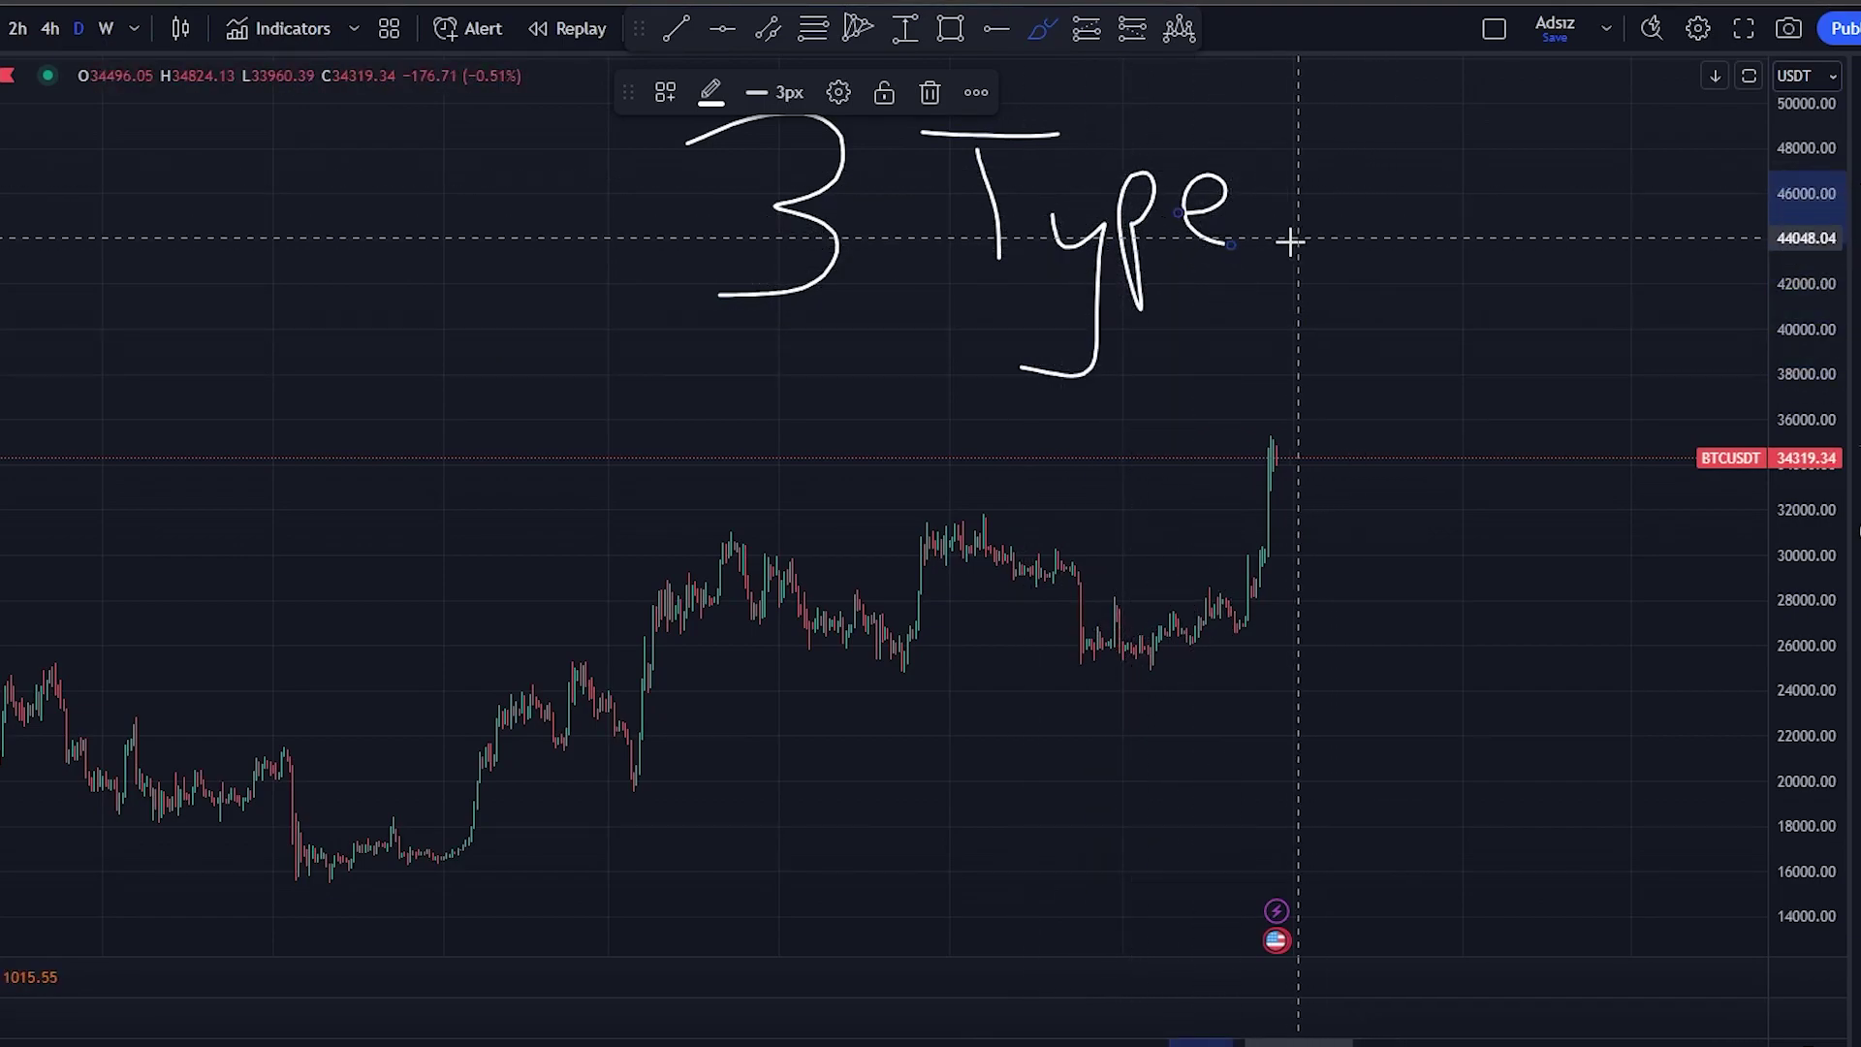
Hand-write 'Long – Mid – Short' below the heading and adjust the t's crossbar.
mouse_move(361, 362)
mouse_down()
mouse_move(365, 453)
mouse_move(523, 482)
mouse_move(527, 441)
mouse_move(607, 462)
mouse_move(608, 484)
mouse_move(681, 439)
mouse_move(625, 541)
mouse_up()
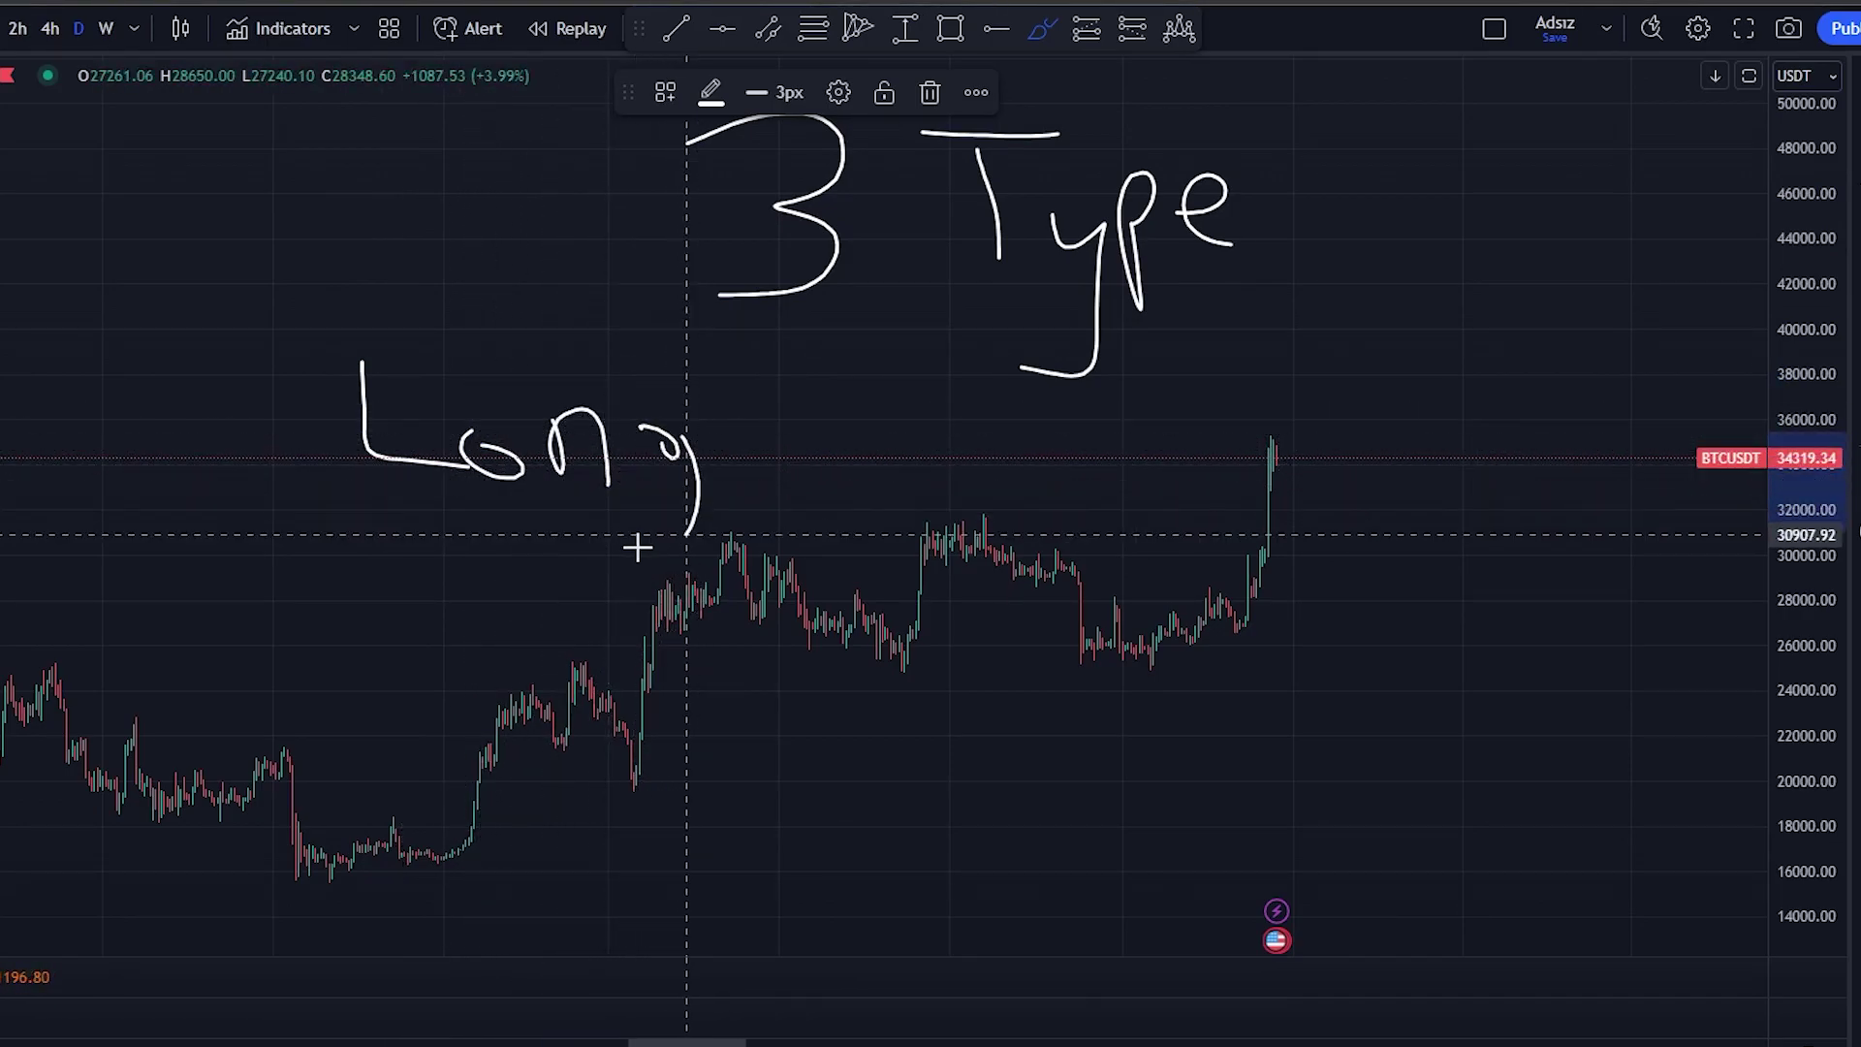
mouse_move(751, 446)
mouse_down()
mouse_move(807, 443)
mouse_move(881, 387)
mouse_move(964, 387)
mouse_move(974, 487)
mouse_move(1055, 490)
mouse_move(1081, 438)
mouse_move(1181, 451)
mouse_up()
drag(1270, 372, 1199, 505)
mouse_move(1305, 373)
mouse_down()
mouse_move(1311, 485)
mouse_move(1347, 484)
mouse_move(1397, 441)
mouse_move(1436, 469)
mouse_move(1466, 414)
mouse_move(1513, 518)
mouse_up()
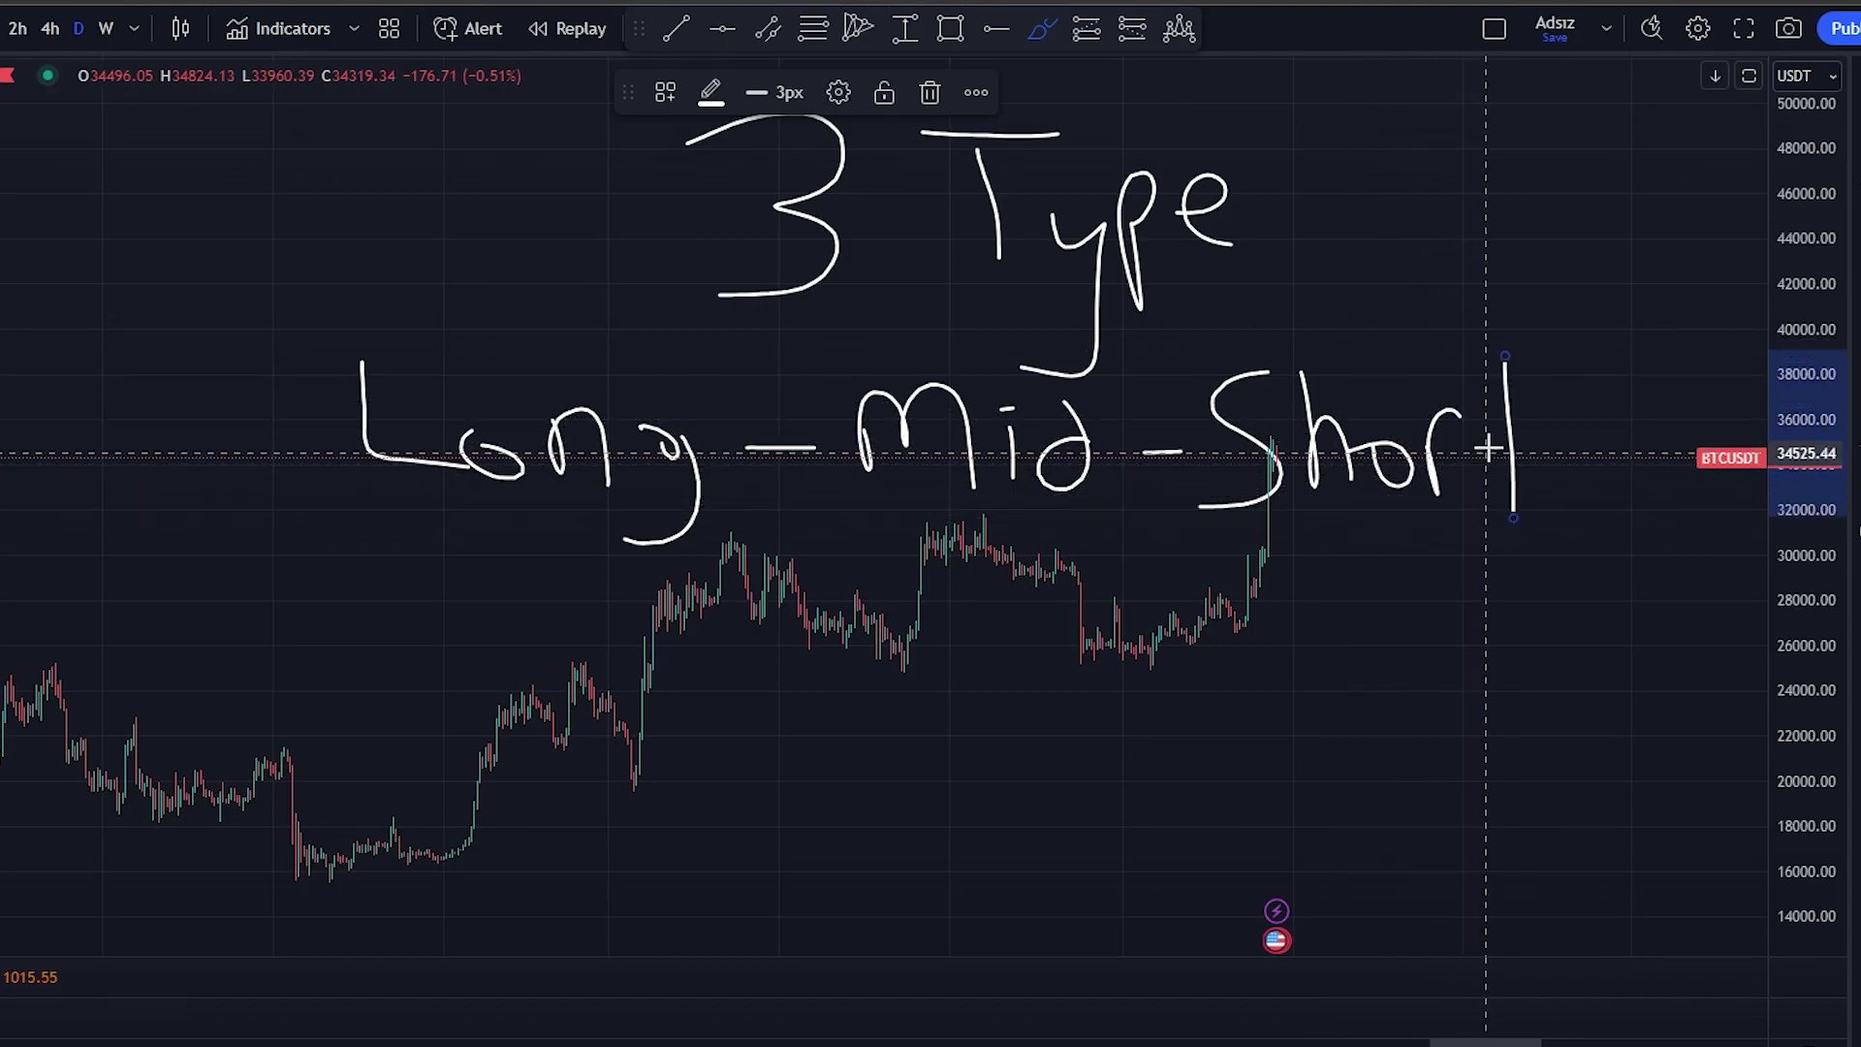
drag(1497, 447, 1569, 442)
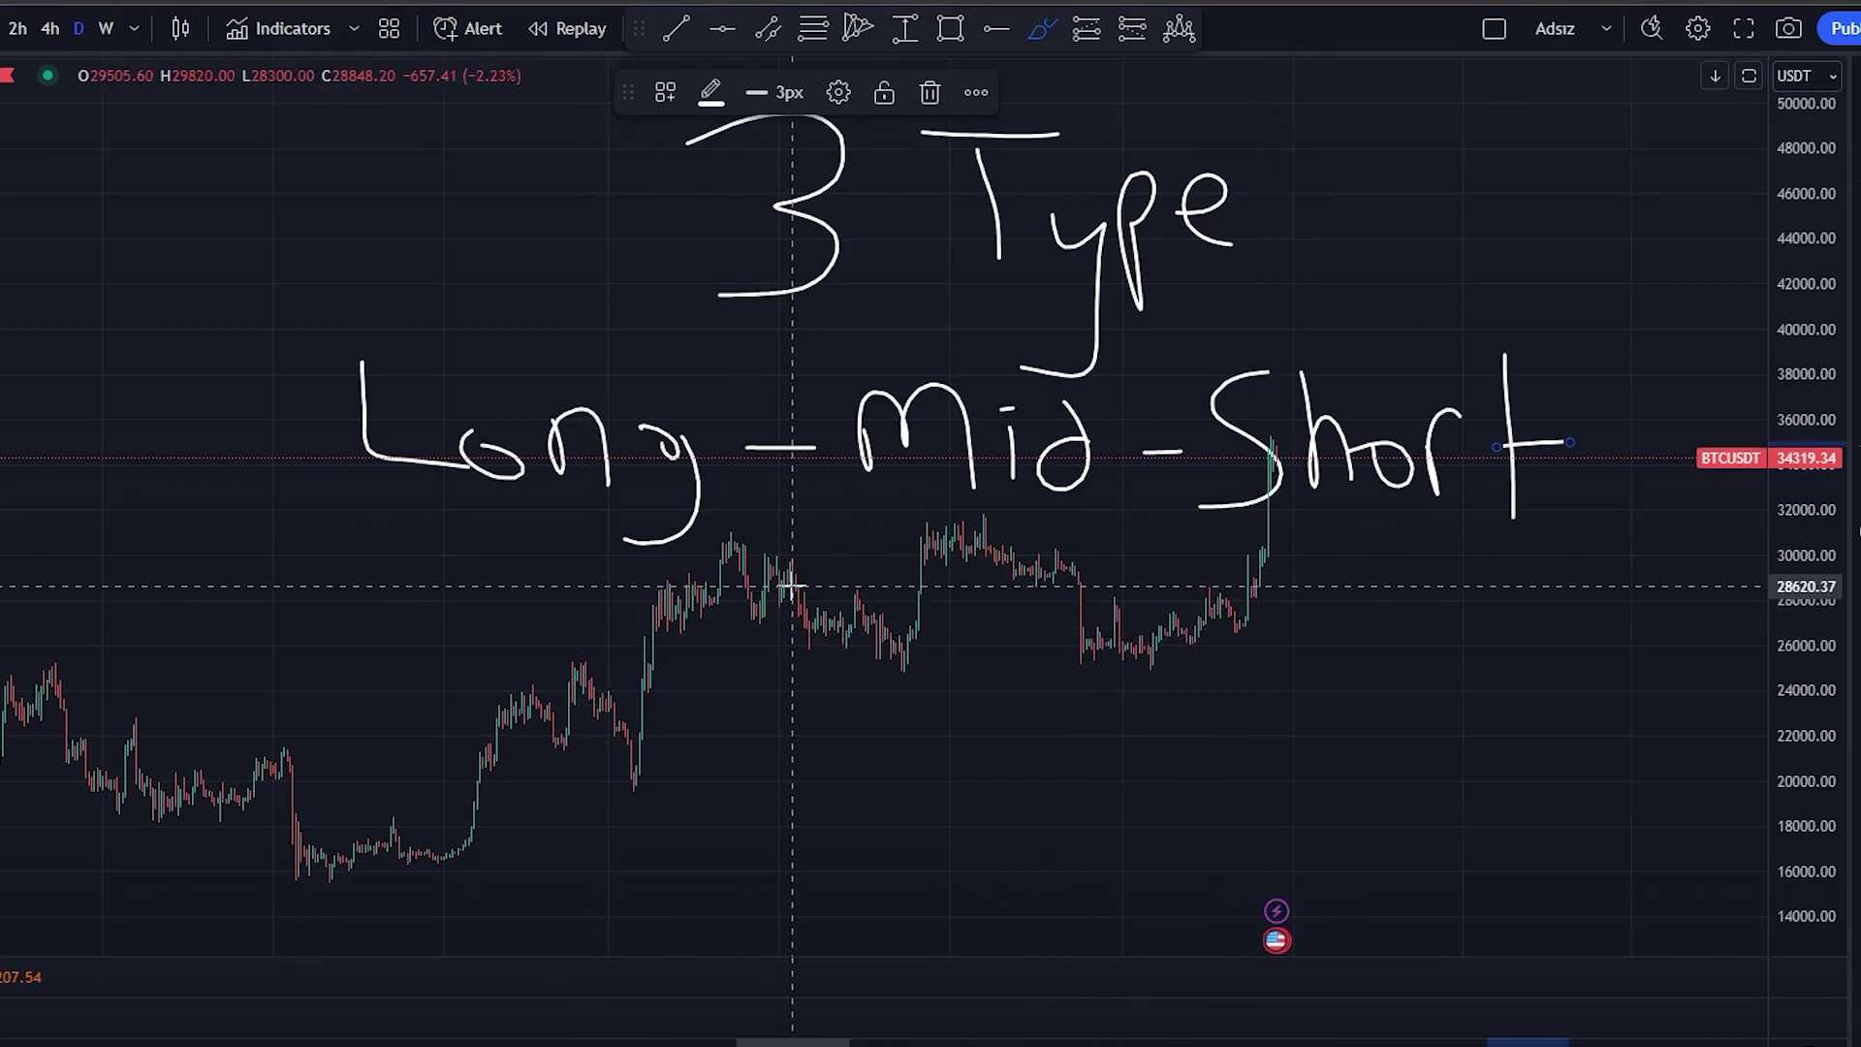
click(1564, 595)
drag(1537, 456, 1520, 456)
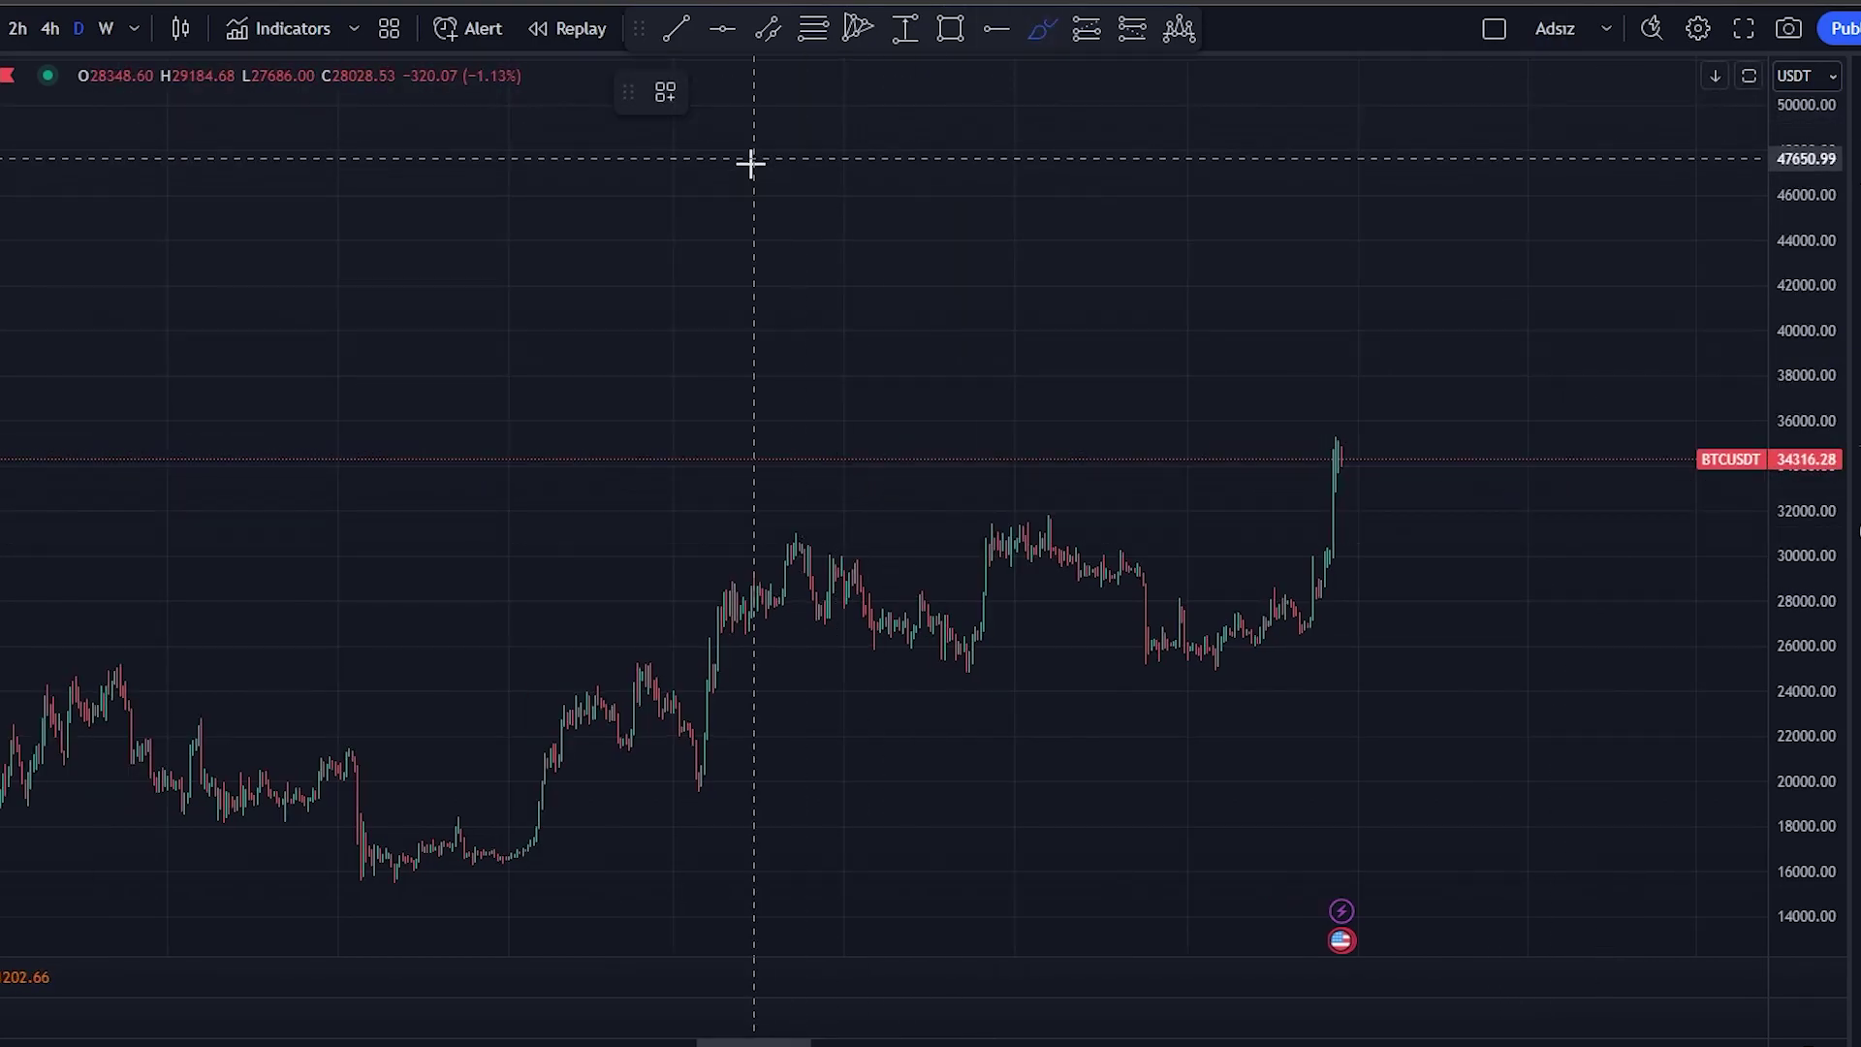
Hand-write %20, %30 and %50 stacked down the chart.
mouse_move(751, 165)
mouse_down()
mouse_move(767, 158)
mouse_move(754, 206)
mouse_up()
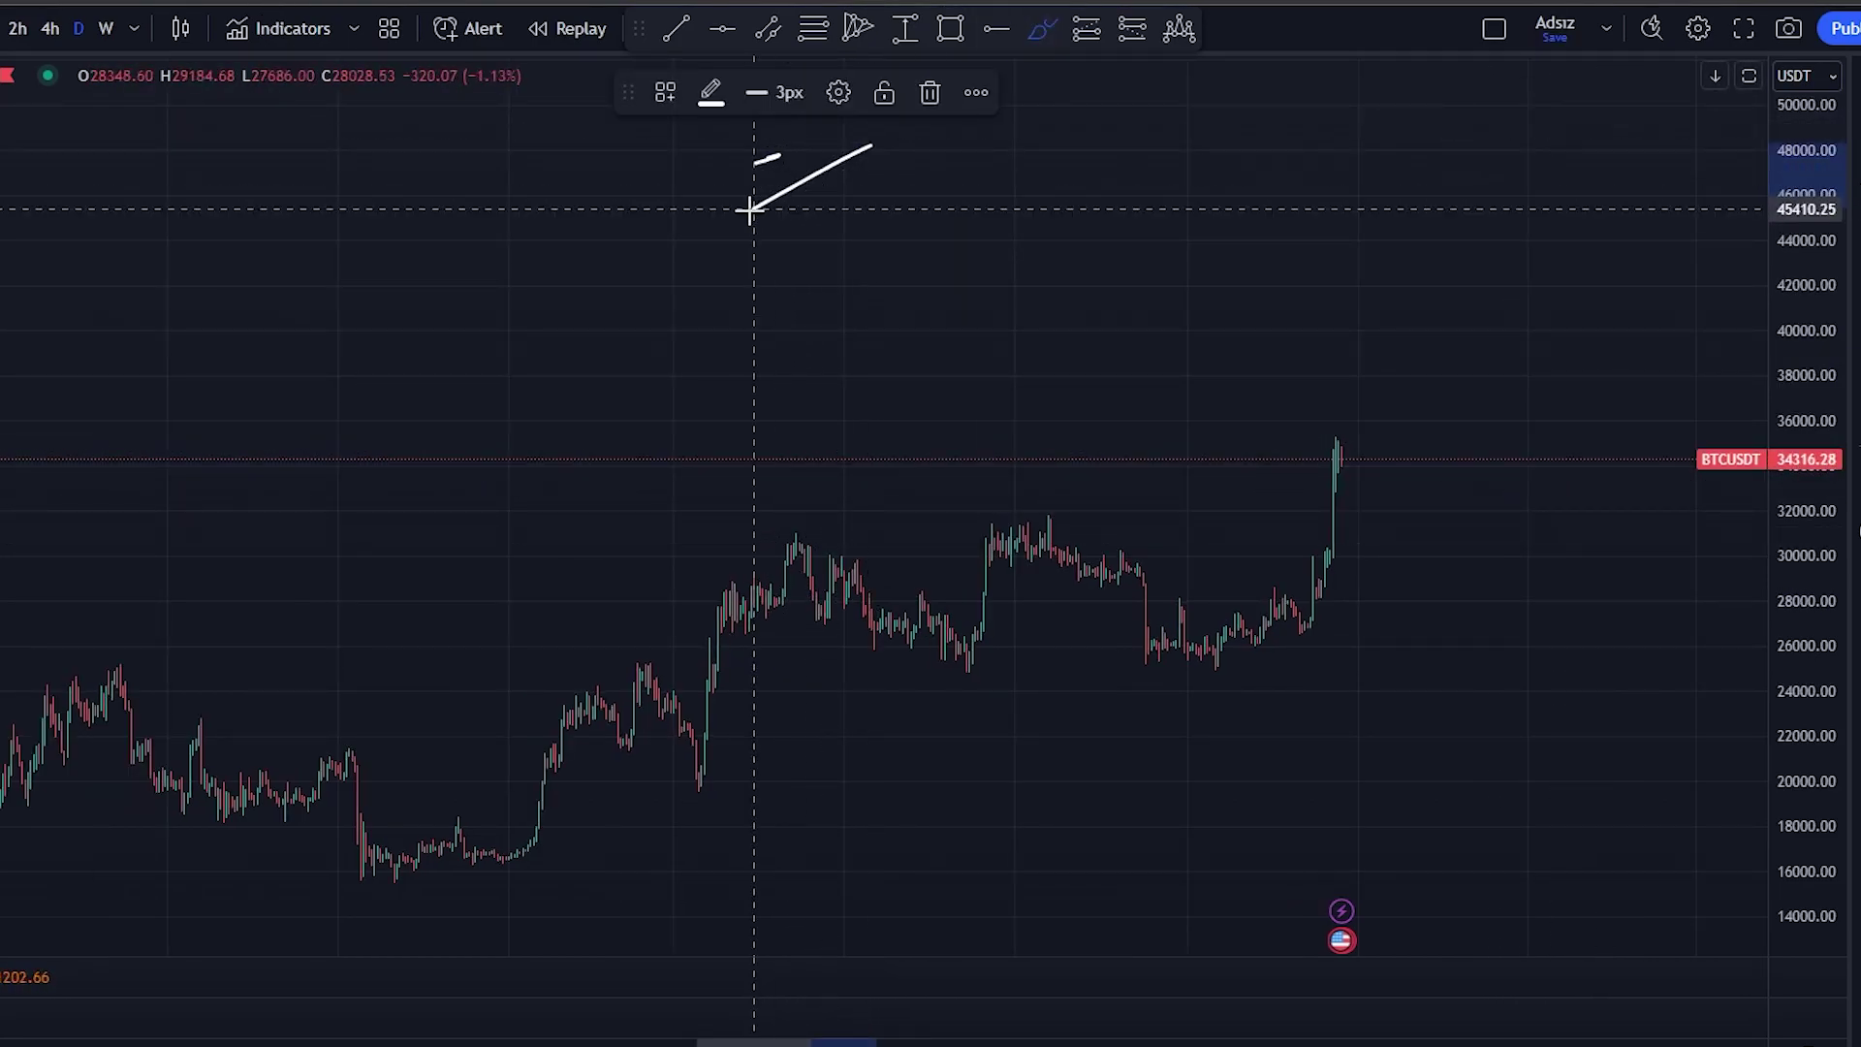
click(832, 211)
mouse_move(922, 166)
mouse_down()
mouse_move(1017, 158)
mouse_move(1064, 229)
mouse_move(1109, 158)
mouse_move(1098, 197)
mouse_up()
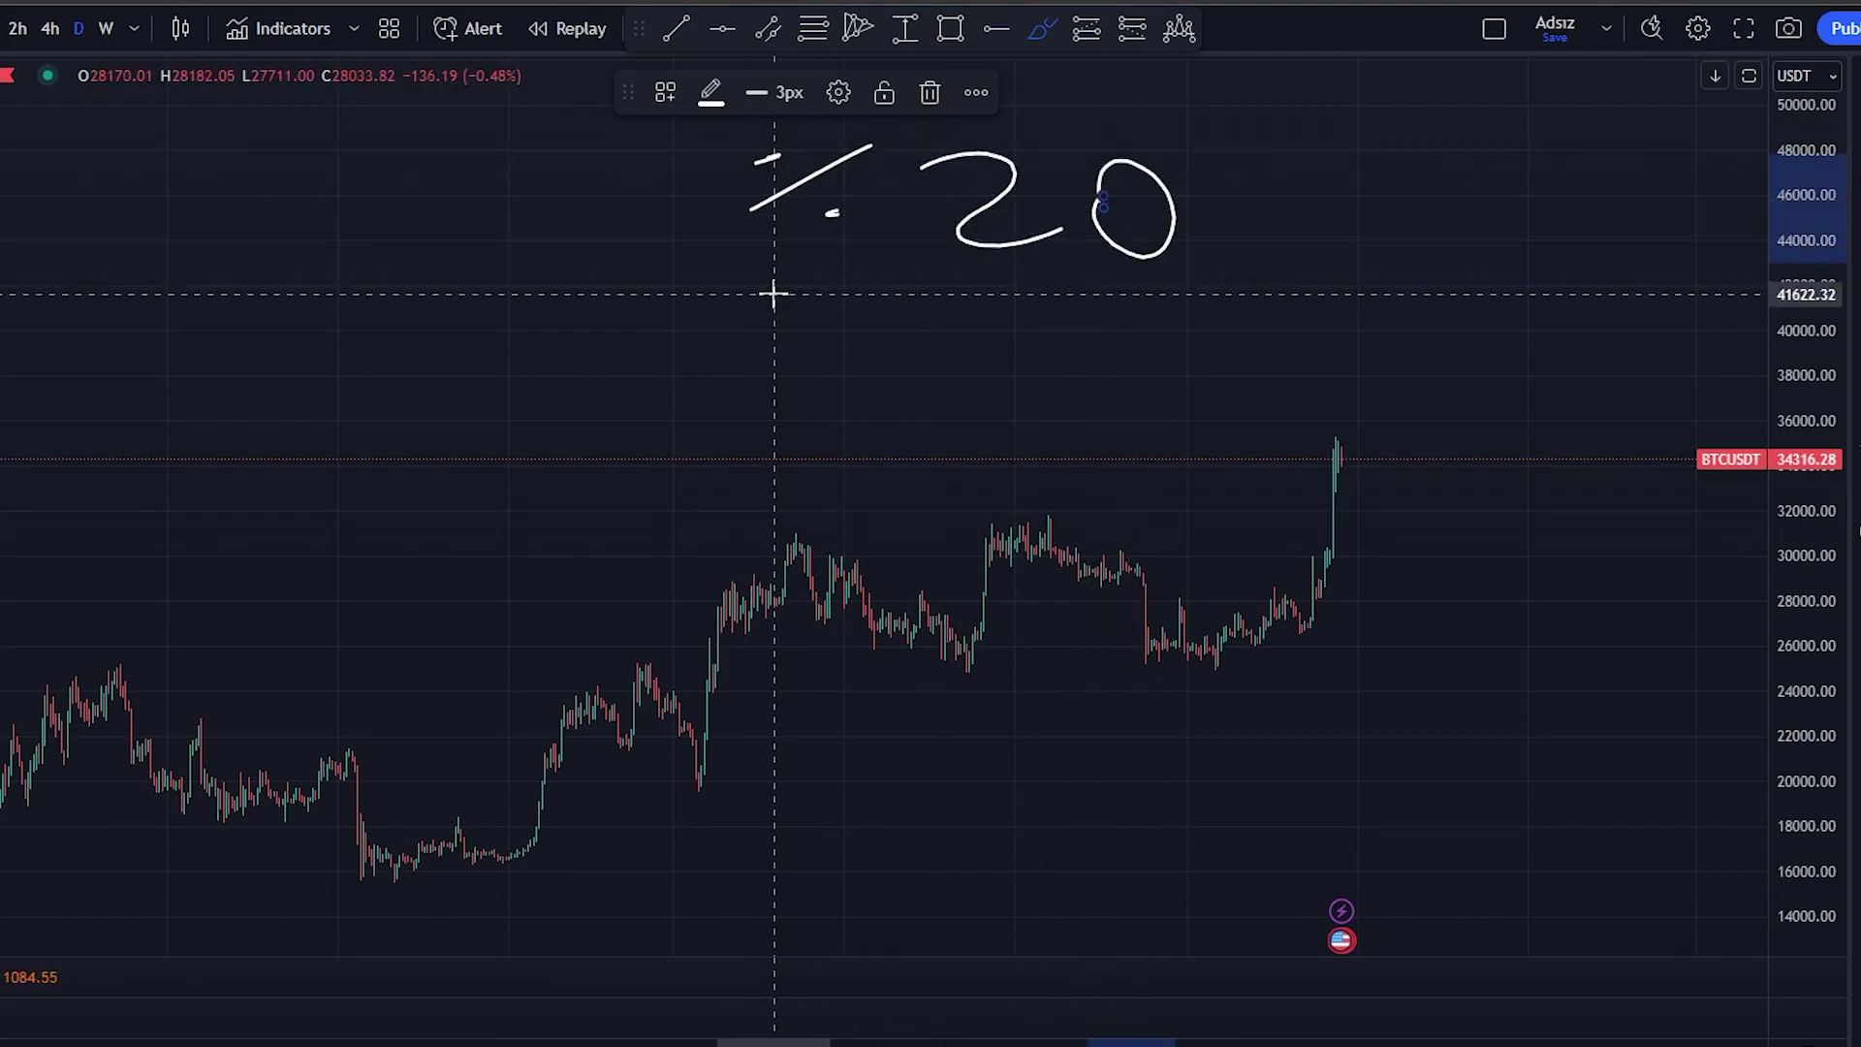
drag(820, 280, 759, 335)
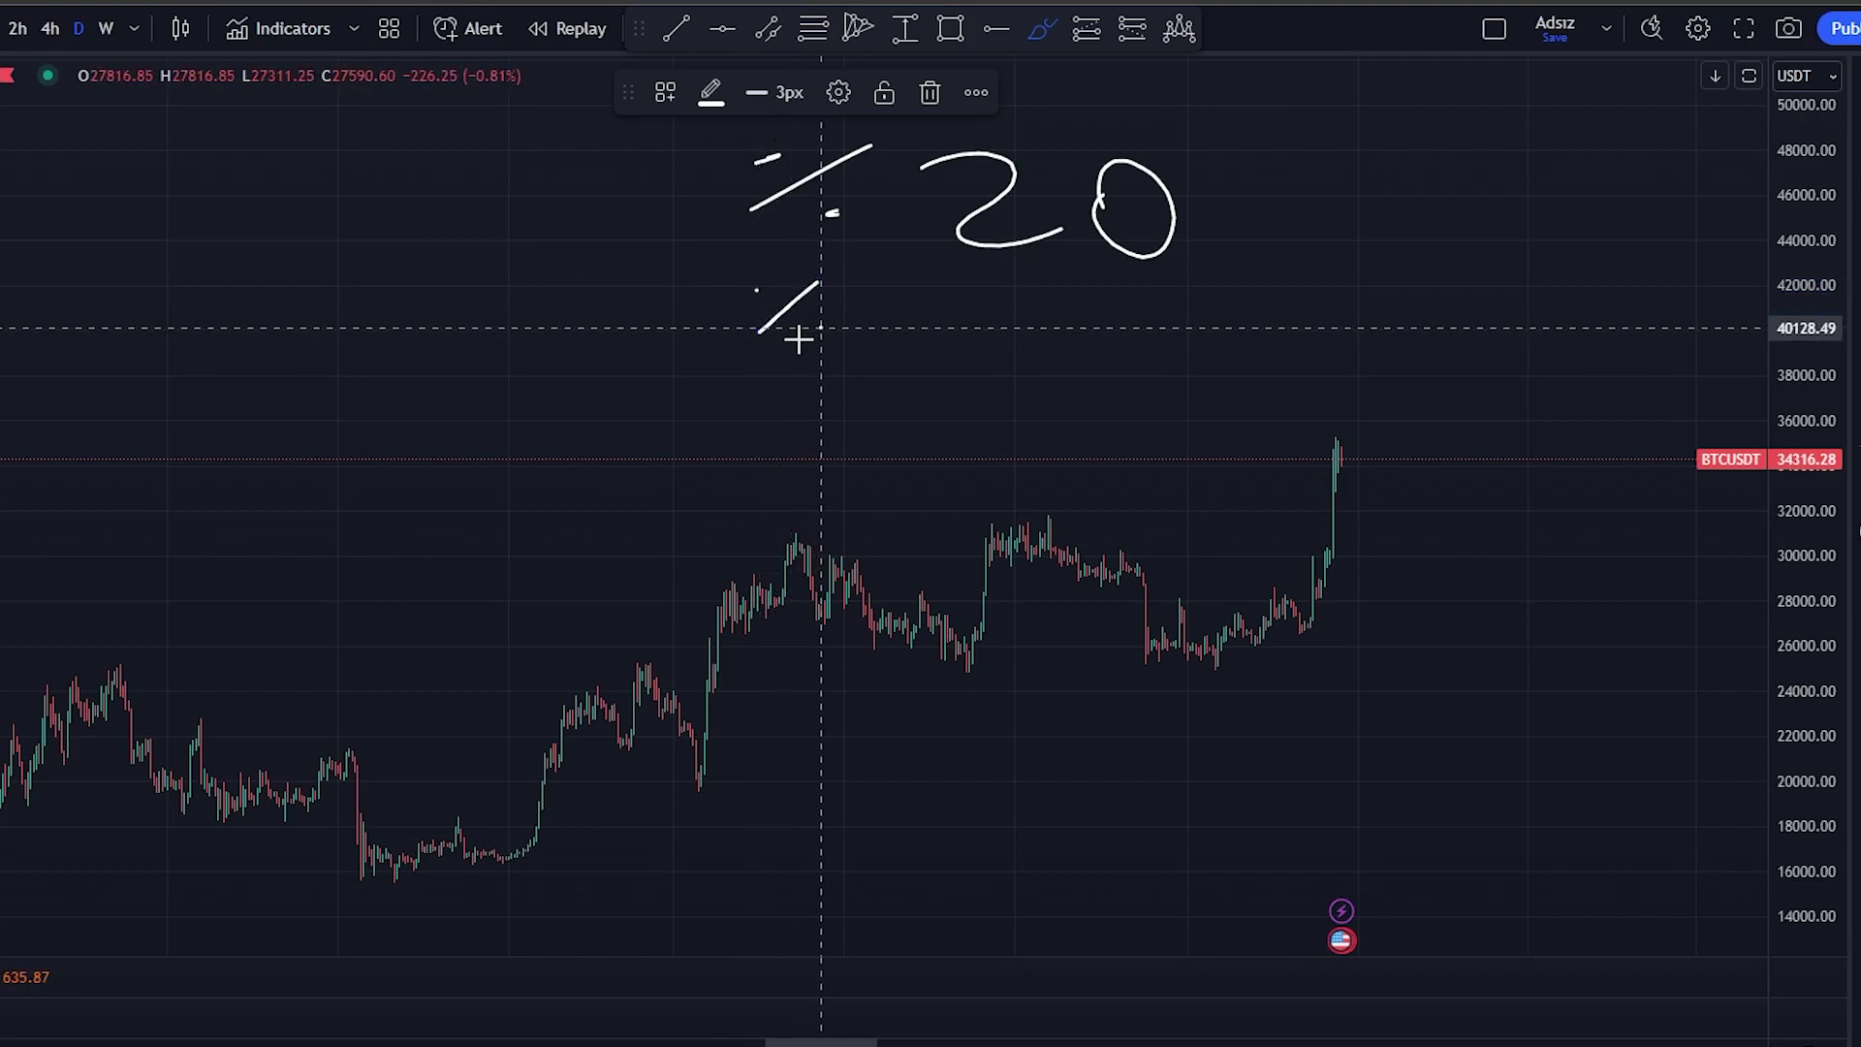
mouse_move(916, 282)
mouse_down()
mouse_move(960, 320)
mouse_move(931, 370)
mouse_up()
mouse_move(1060, 307)
mouse_down()
mouse_move(1040, 342)
mouse_move(1058, 309)
mouse_up()
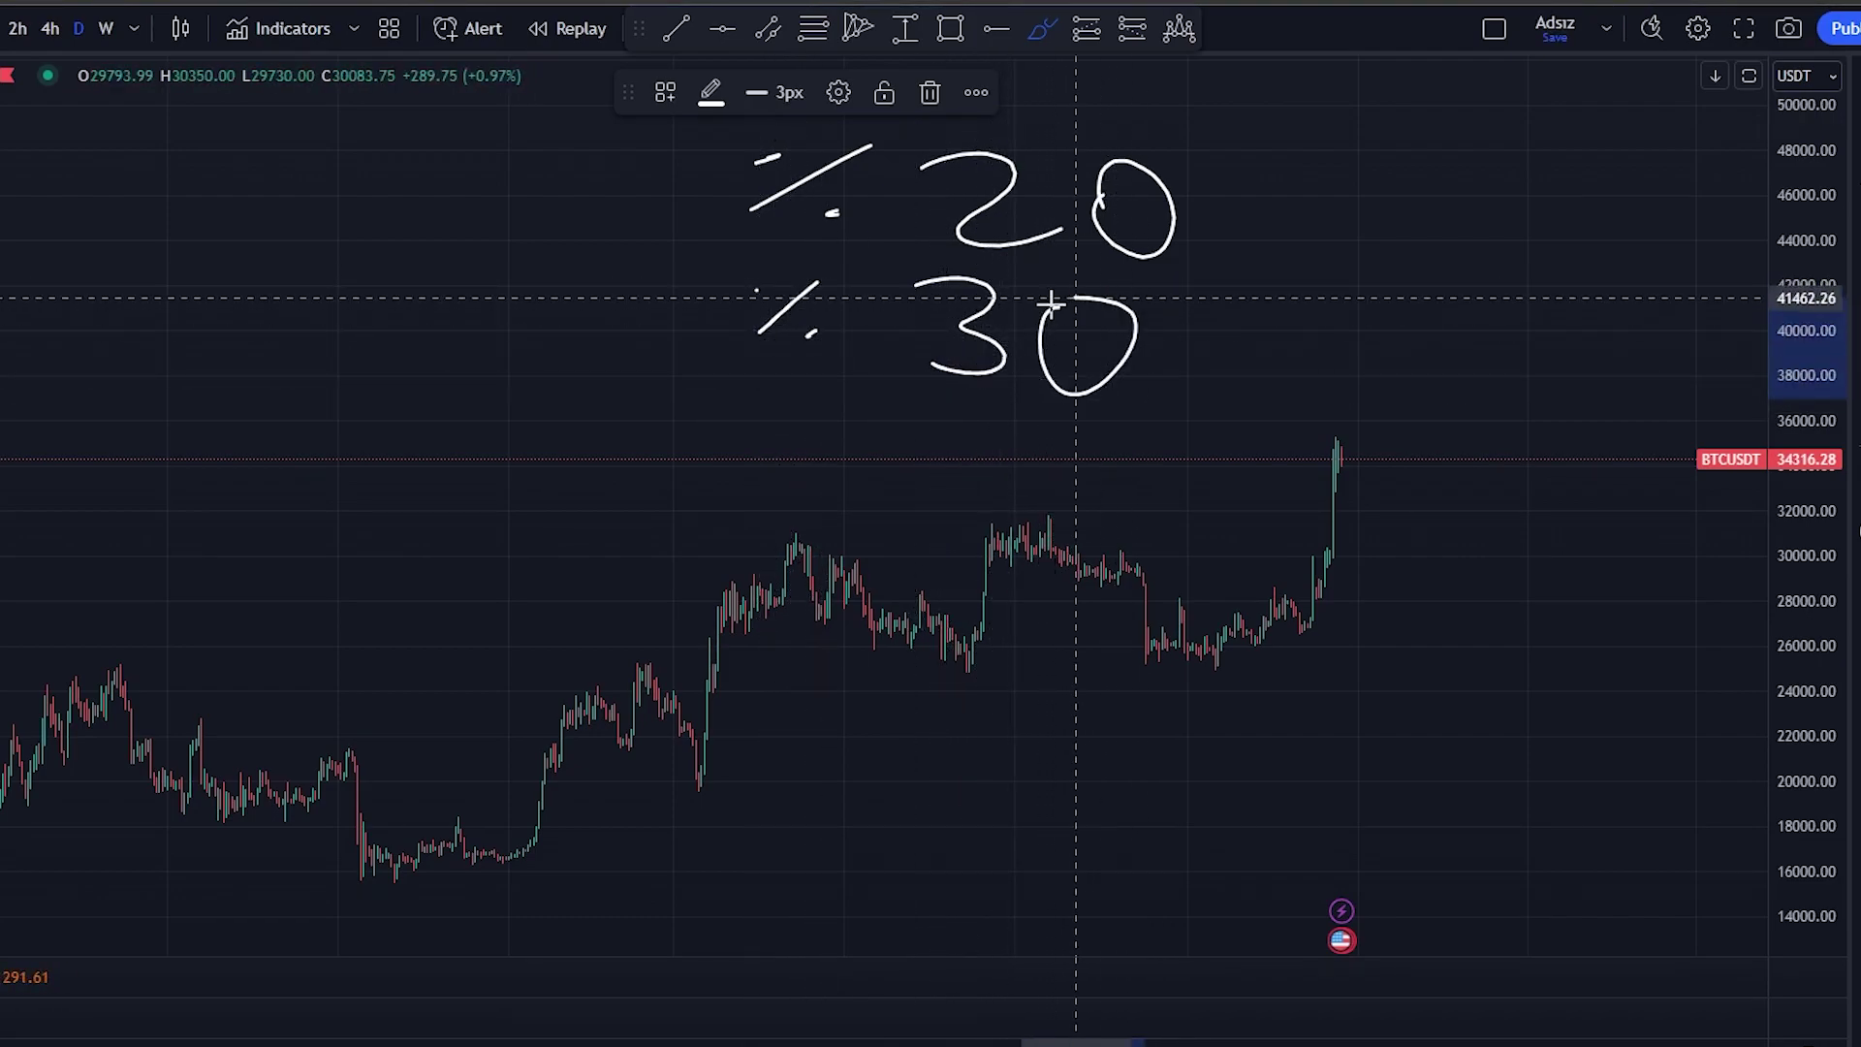
mouse_move(754, 413)
mouse_down()
mouse_move(778, 406)
mouse_move(700, 478)
mouse_move(790, 477)
mouse_up()
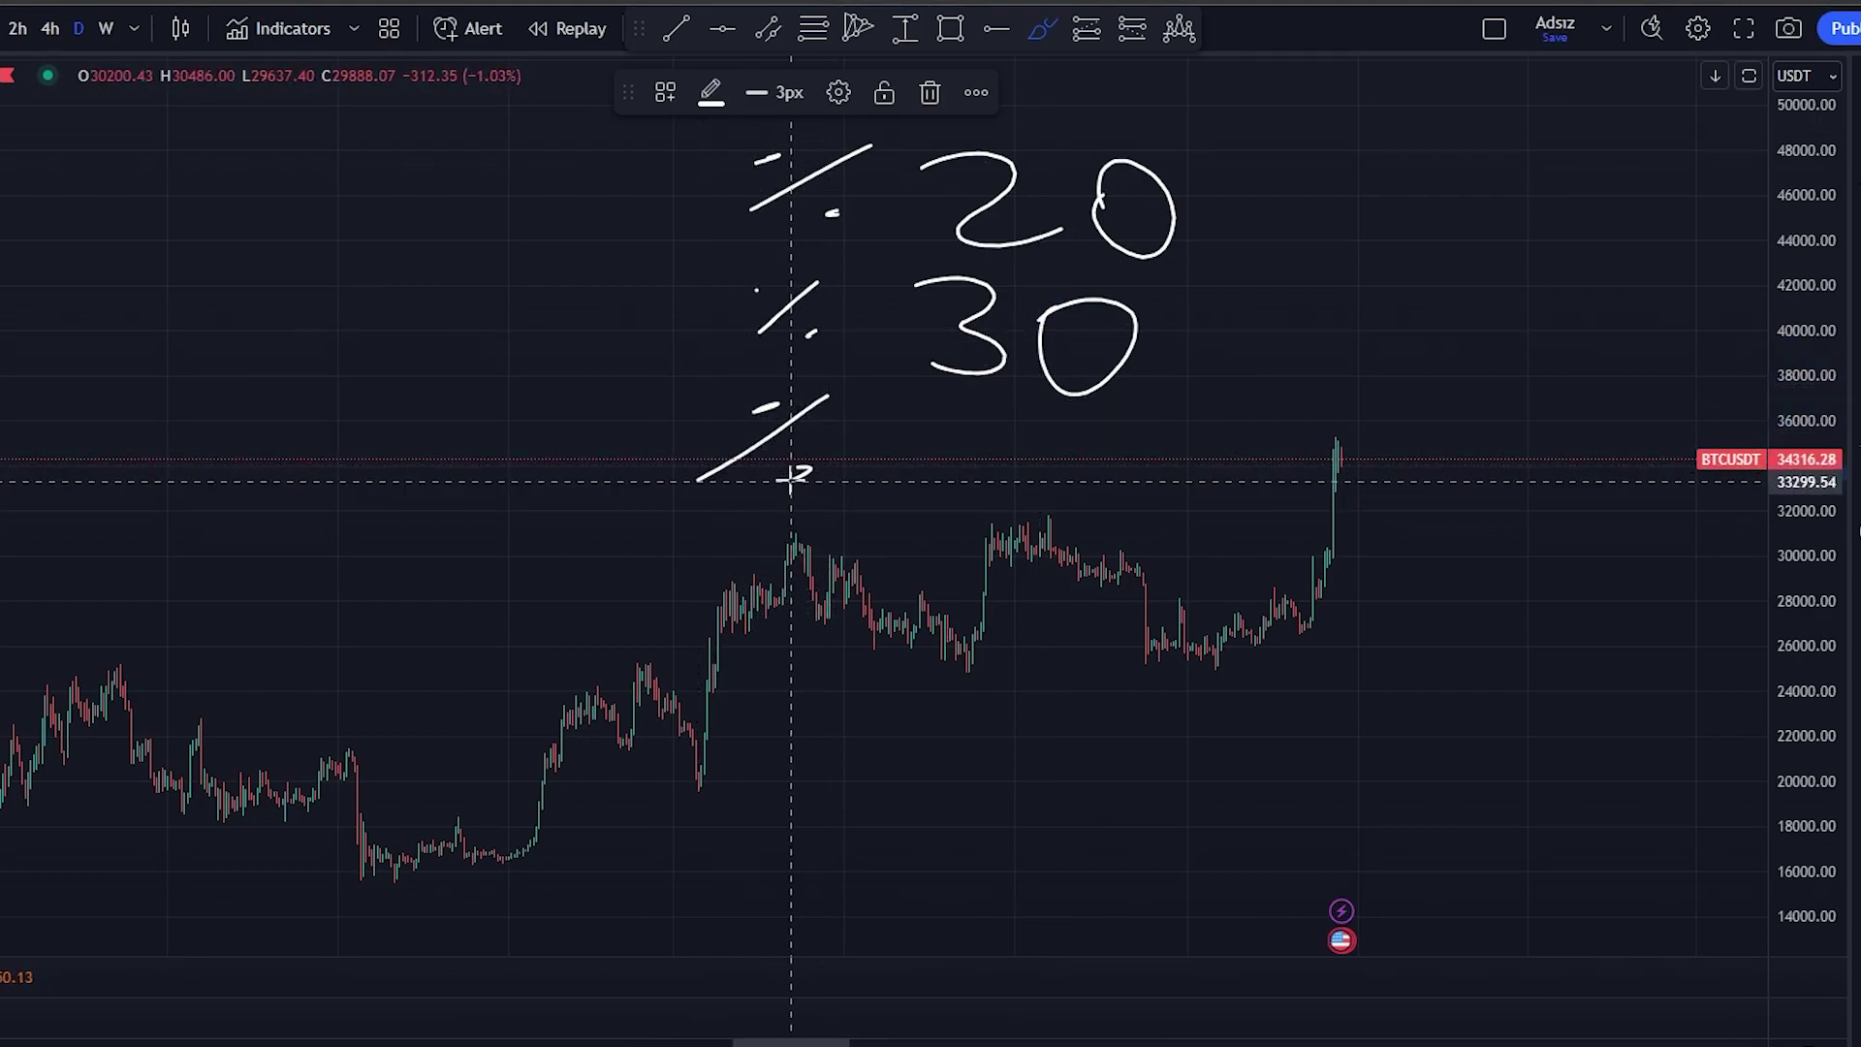
mouse_move(936, 427)
mouse_down()
mouse_move(1008, 412)
mouse_move(1018, 486)
mouse_move(879, 523)
mouse_up()
mouse_move(1069, 436)
mouse_down()
mouse_move(1142, 480)
mouse_move(1070, 440)
mouse_up()
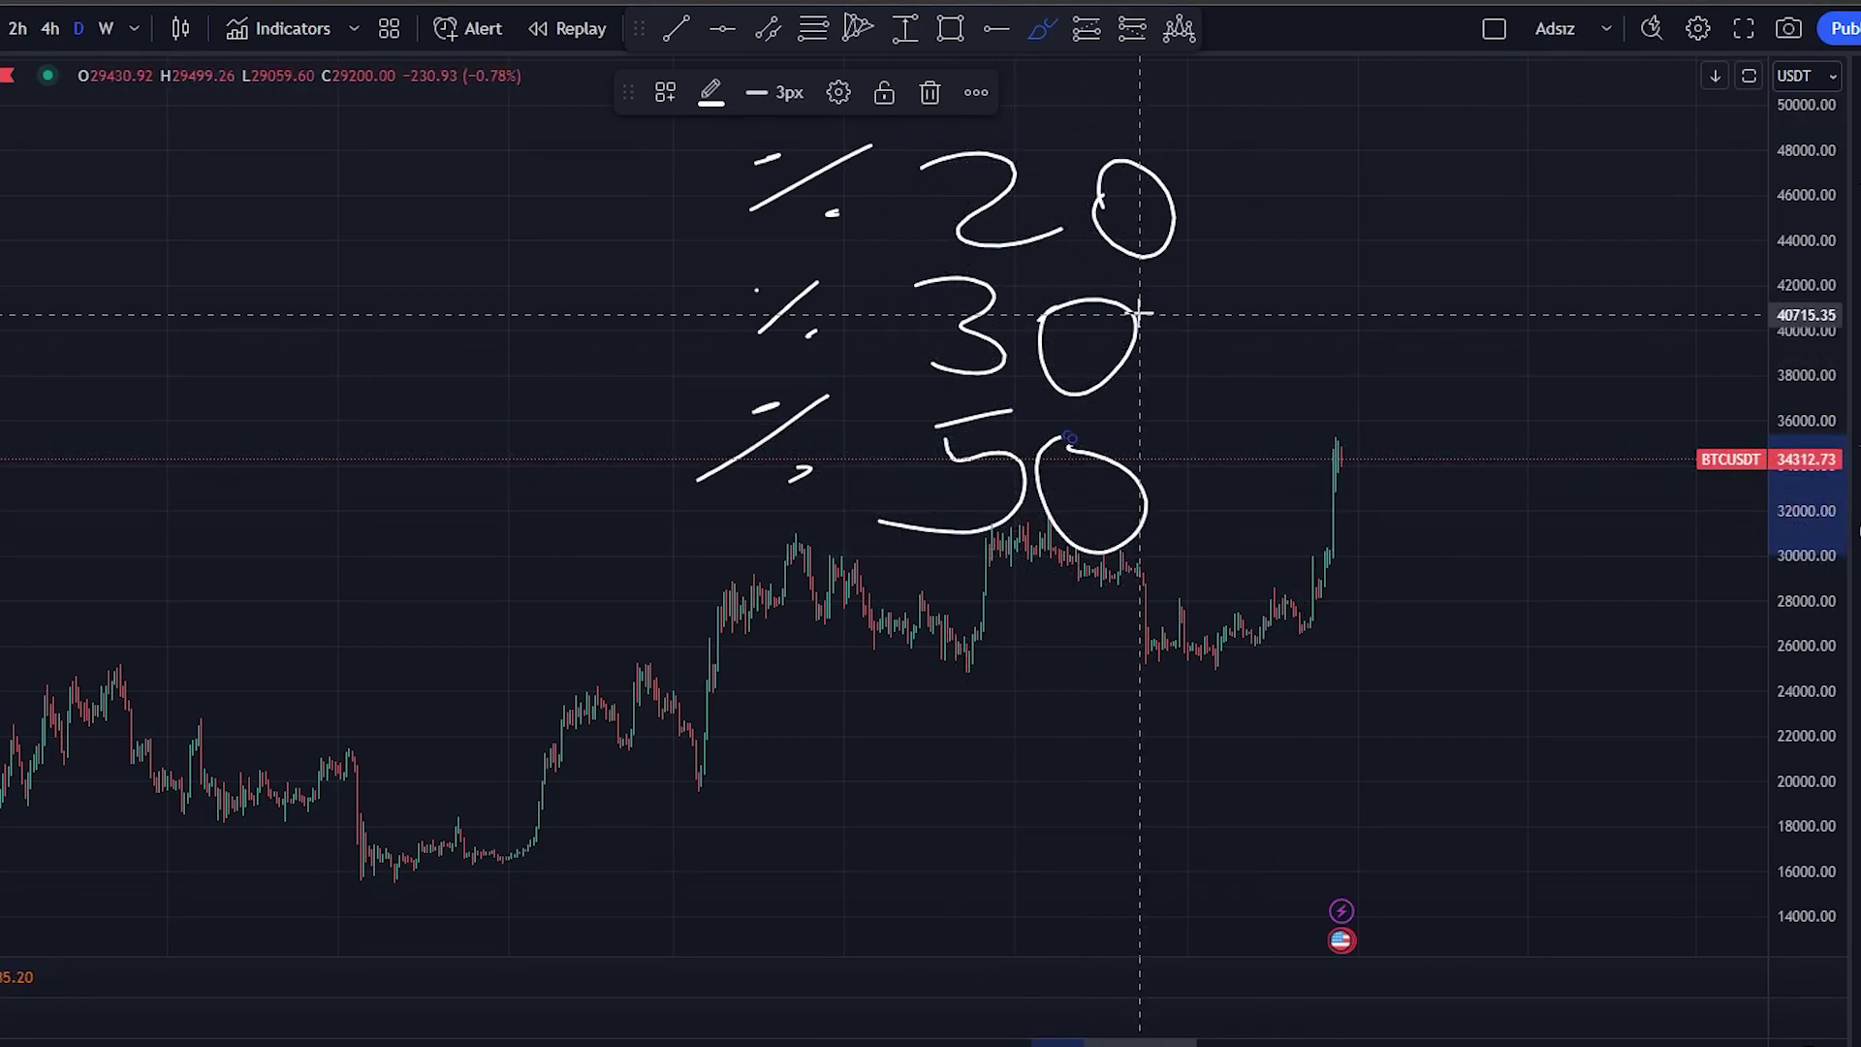
Add a pointing stroke with a 1, circle the 30, and shift the chart to earlier candles.
mouse_move(1375, 332)
mouse_down()
mouse_move(1188, 335)
mouse_move(1302, 363)
mouse_up()
mouse_move(1418, 235)
mouse_down()
mouse_move(1434, 411)
mouse_move(1389, 419)
mouse_up()
mouse_move(1198, 289)
mouse_down()
mouse_move(1056, 291)
mouse_move(1008, 386)
mouse_move(937, 252)
mouse_up()
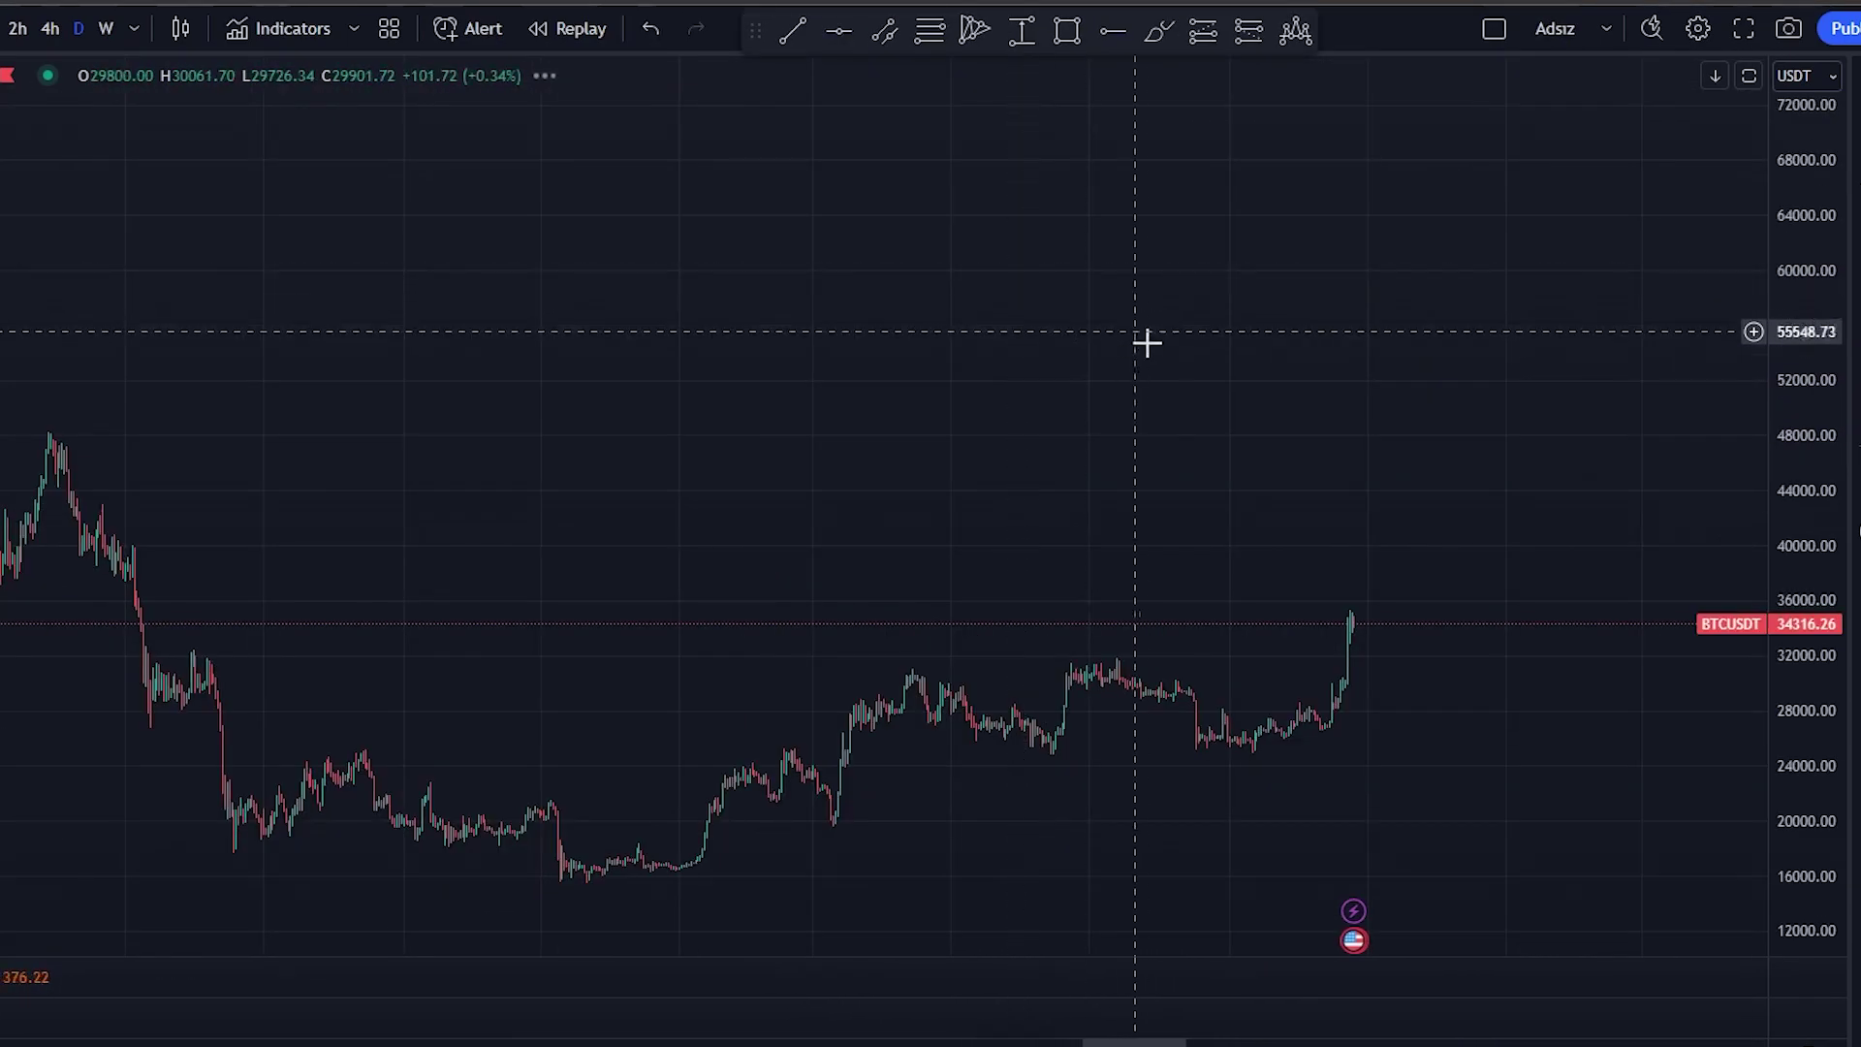
drag(1043, 329, 927, 324)
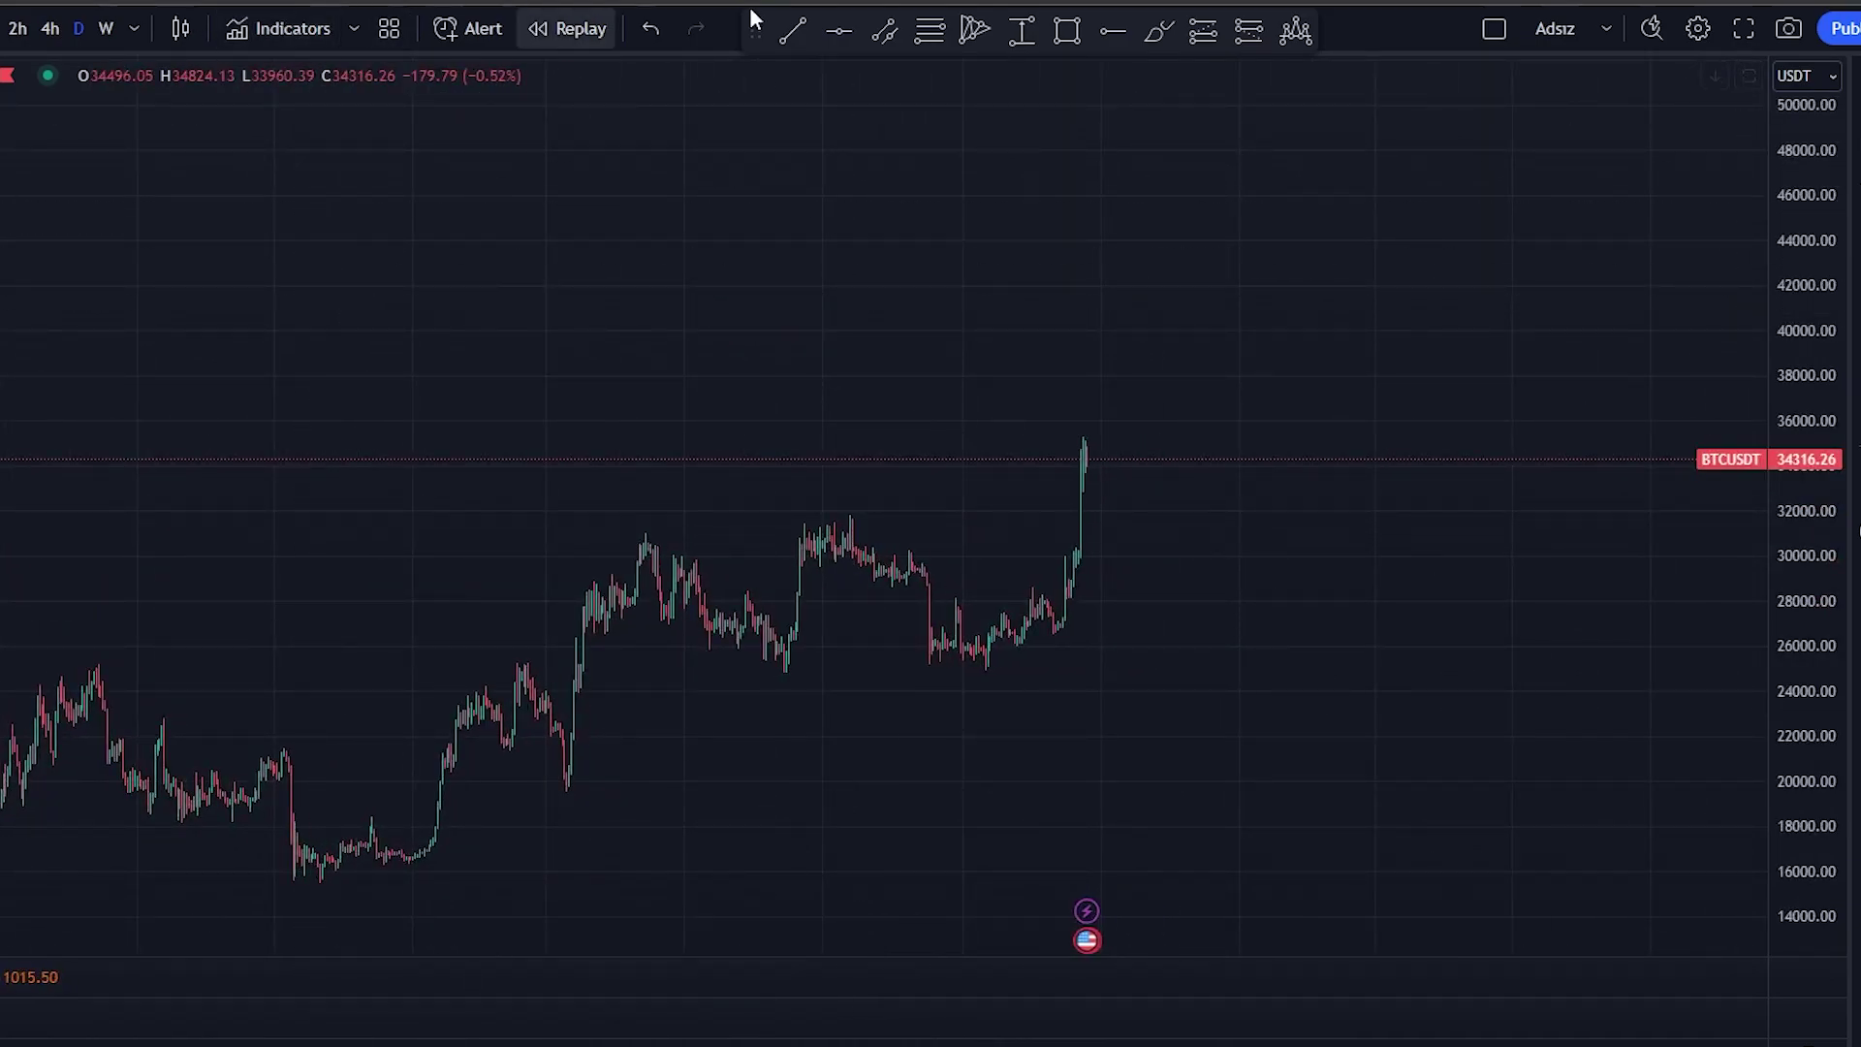
Draw support from the lowest candle up to about 32000, plus a flat resistance line meeting it.
click(795, 31)
click(322, 896)
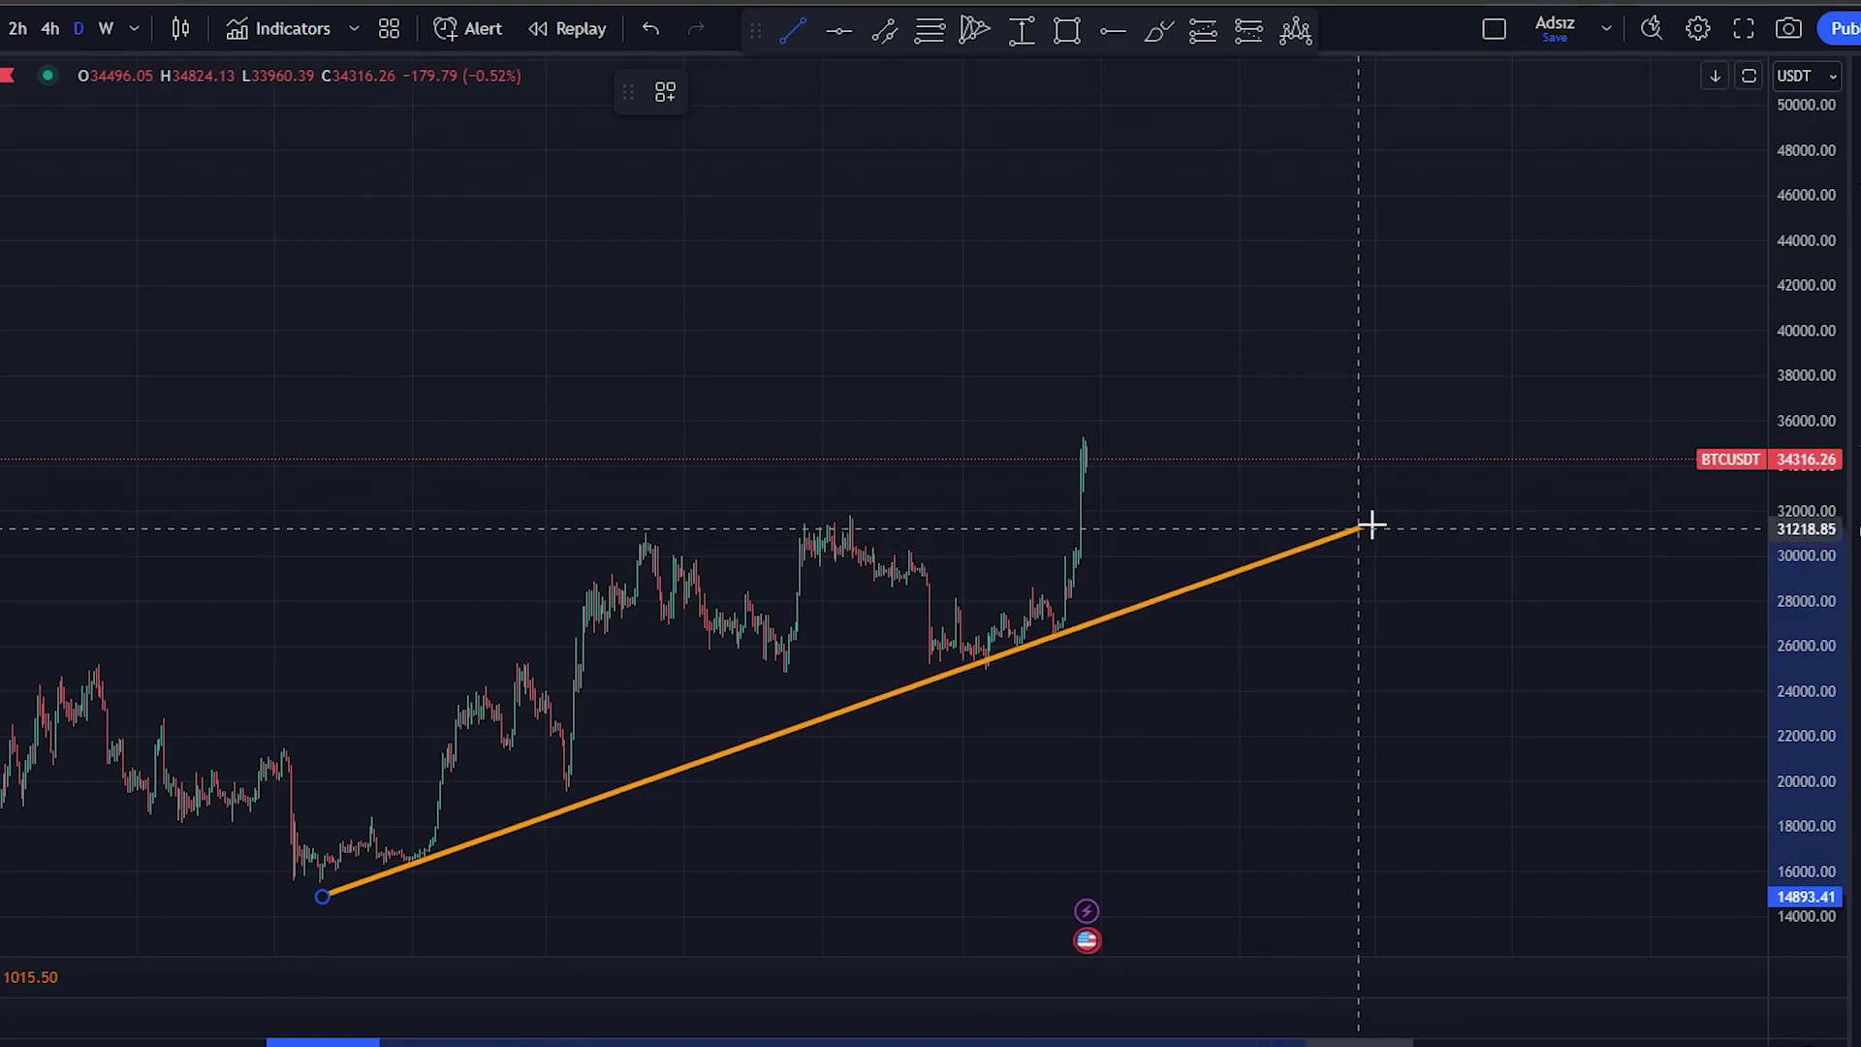
click(1430, 510)
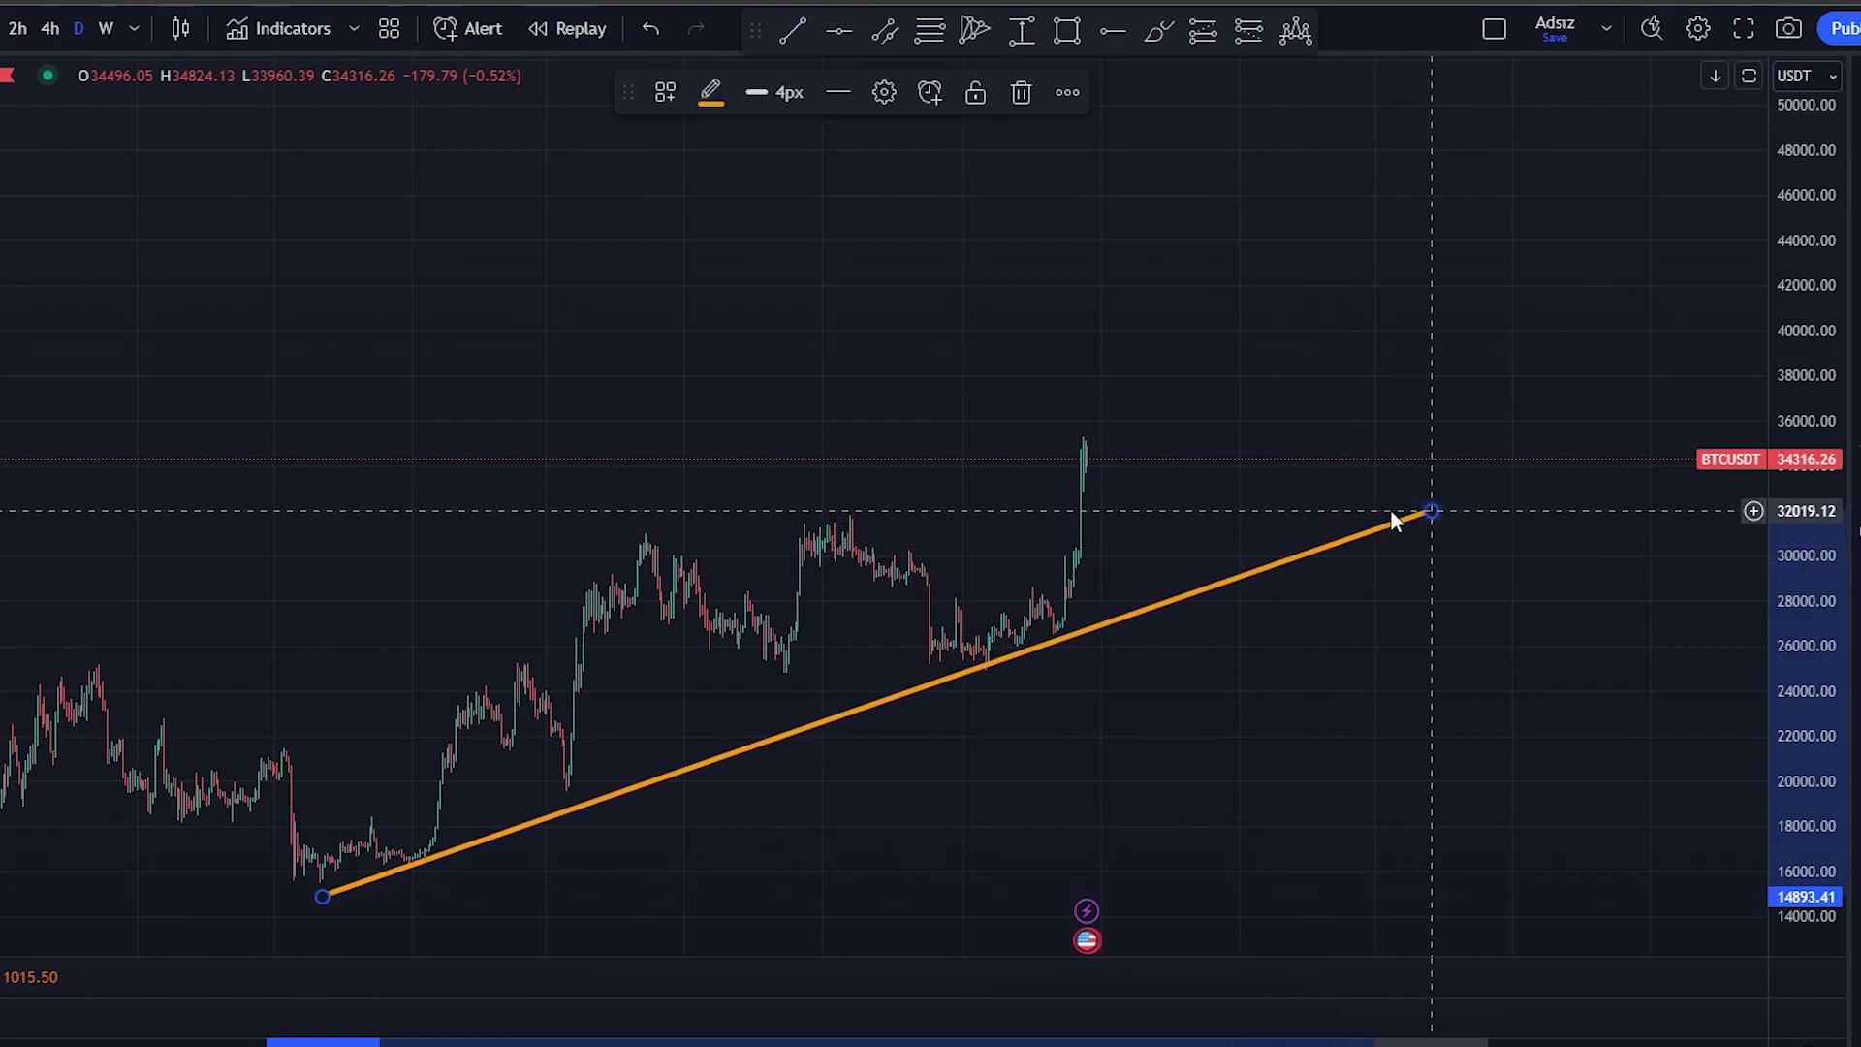
click(794, 32)
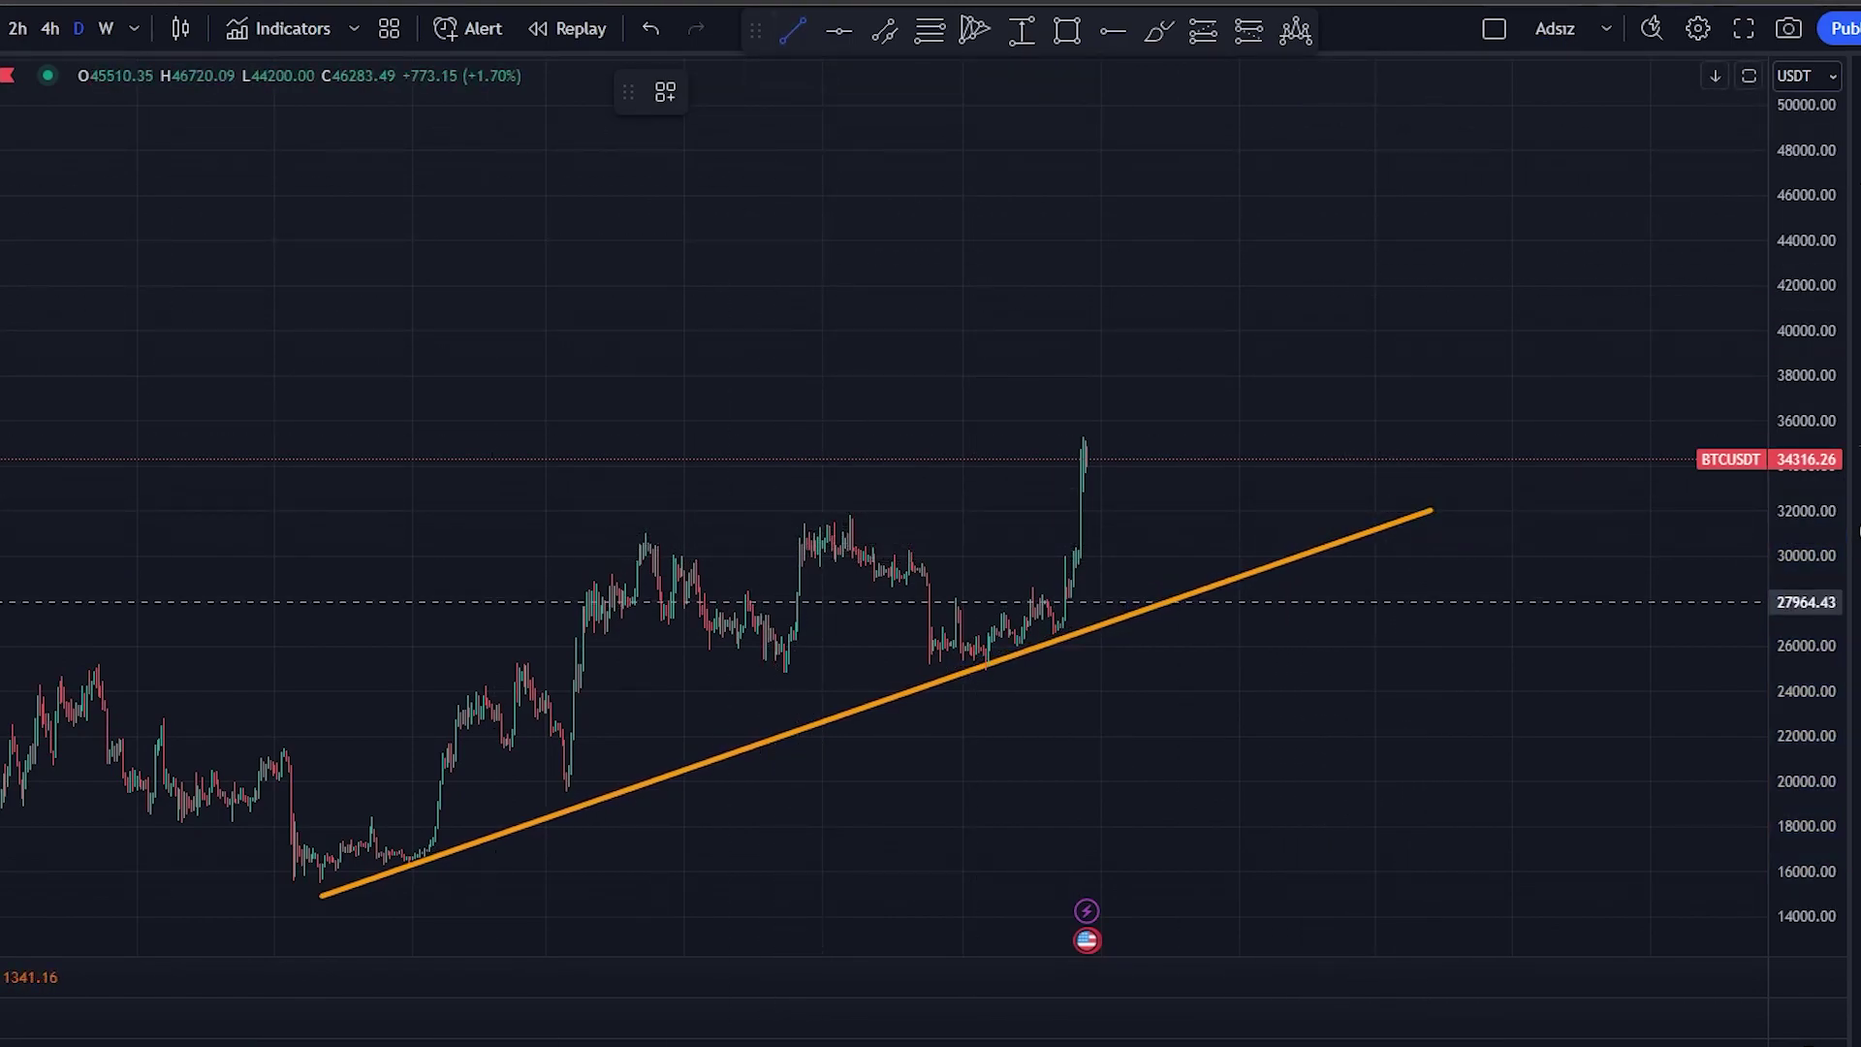
click(19, 508)
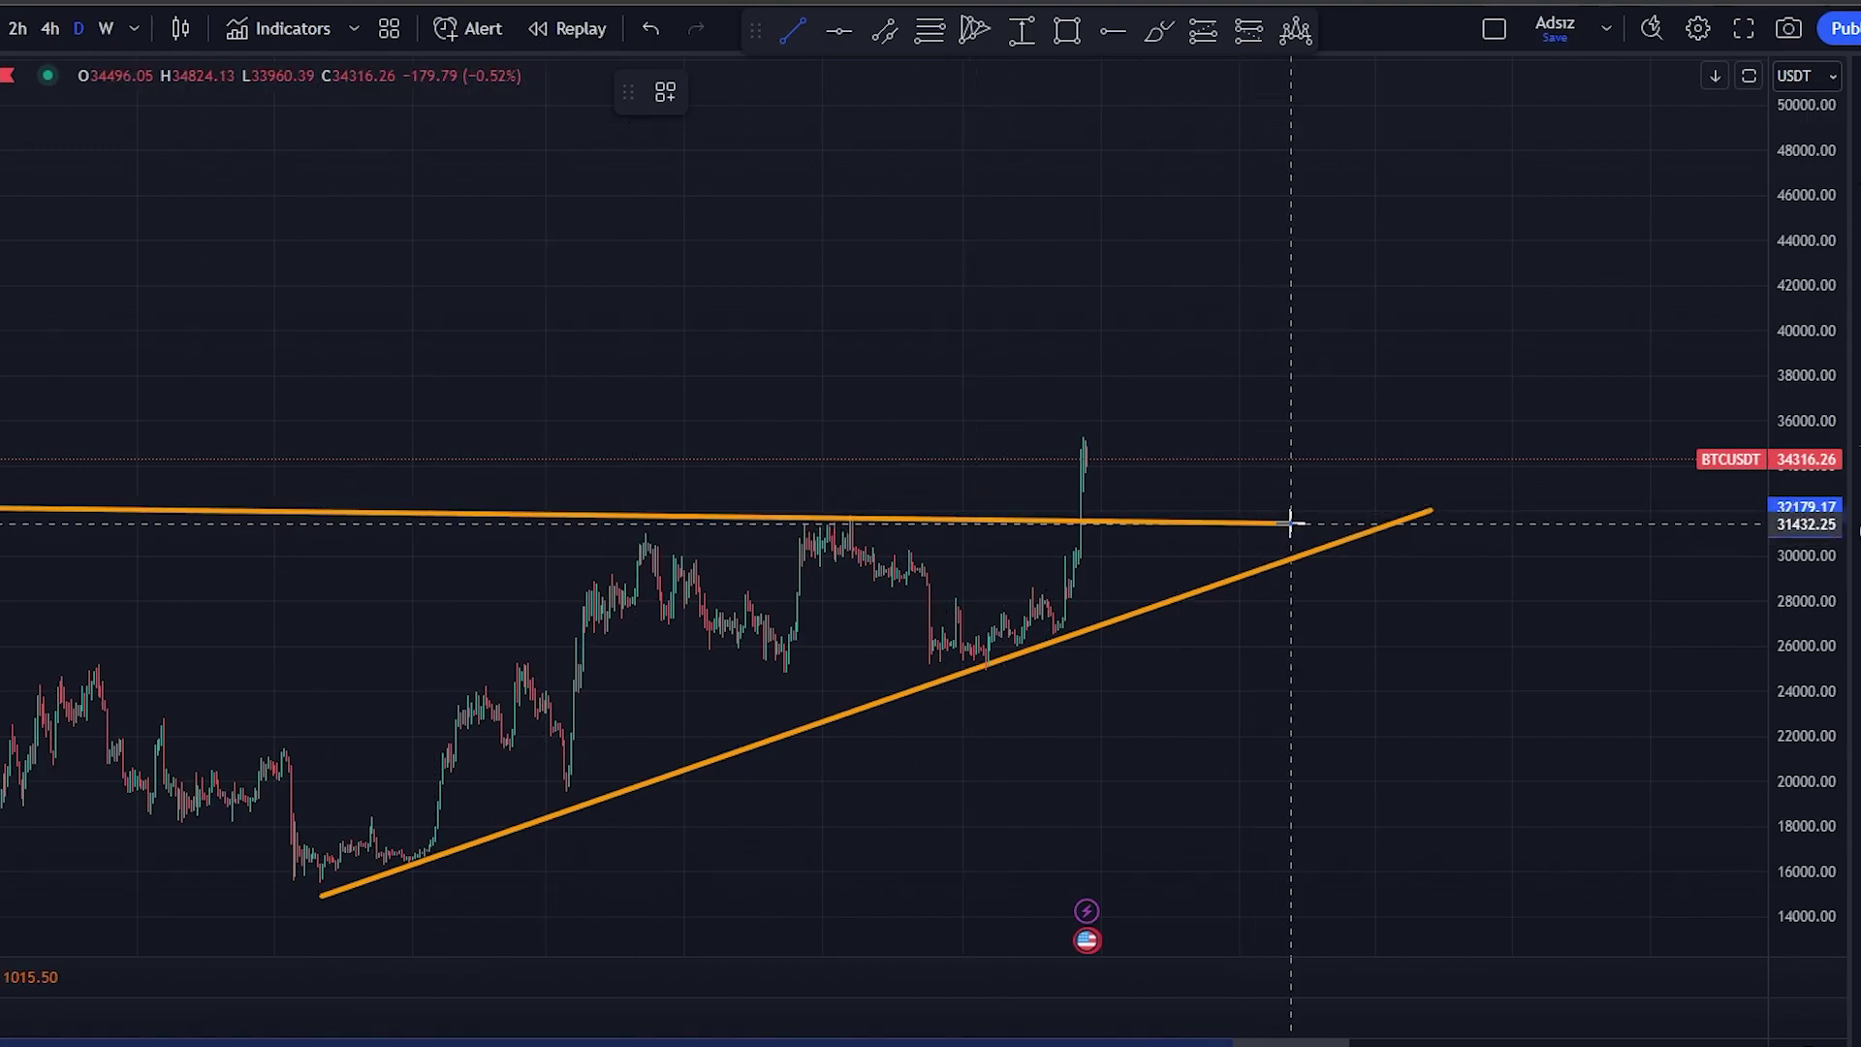
click(1374, 527)
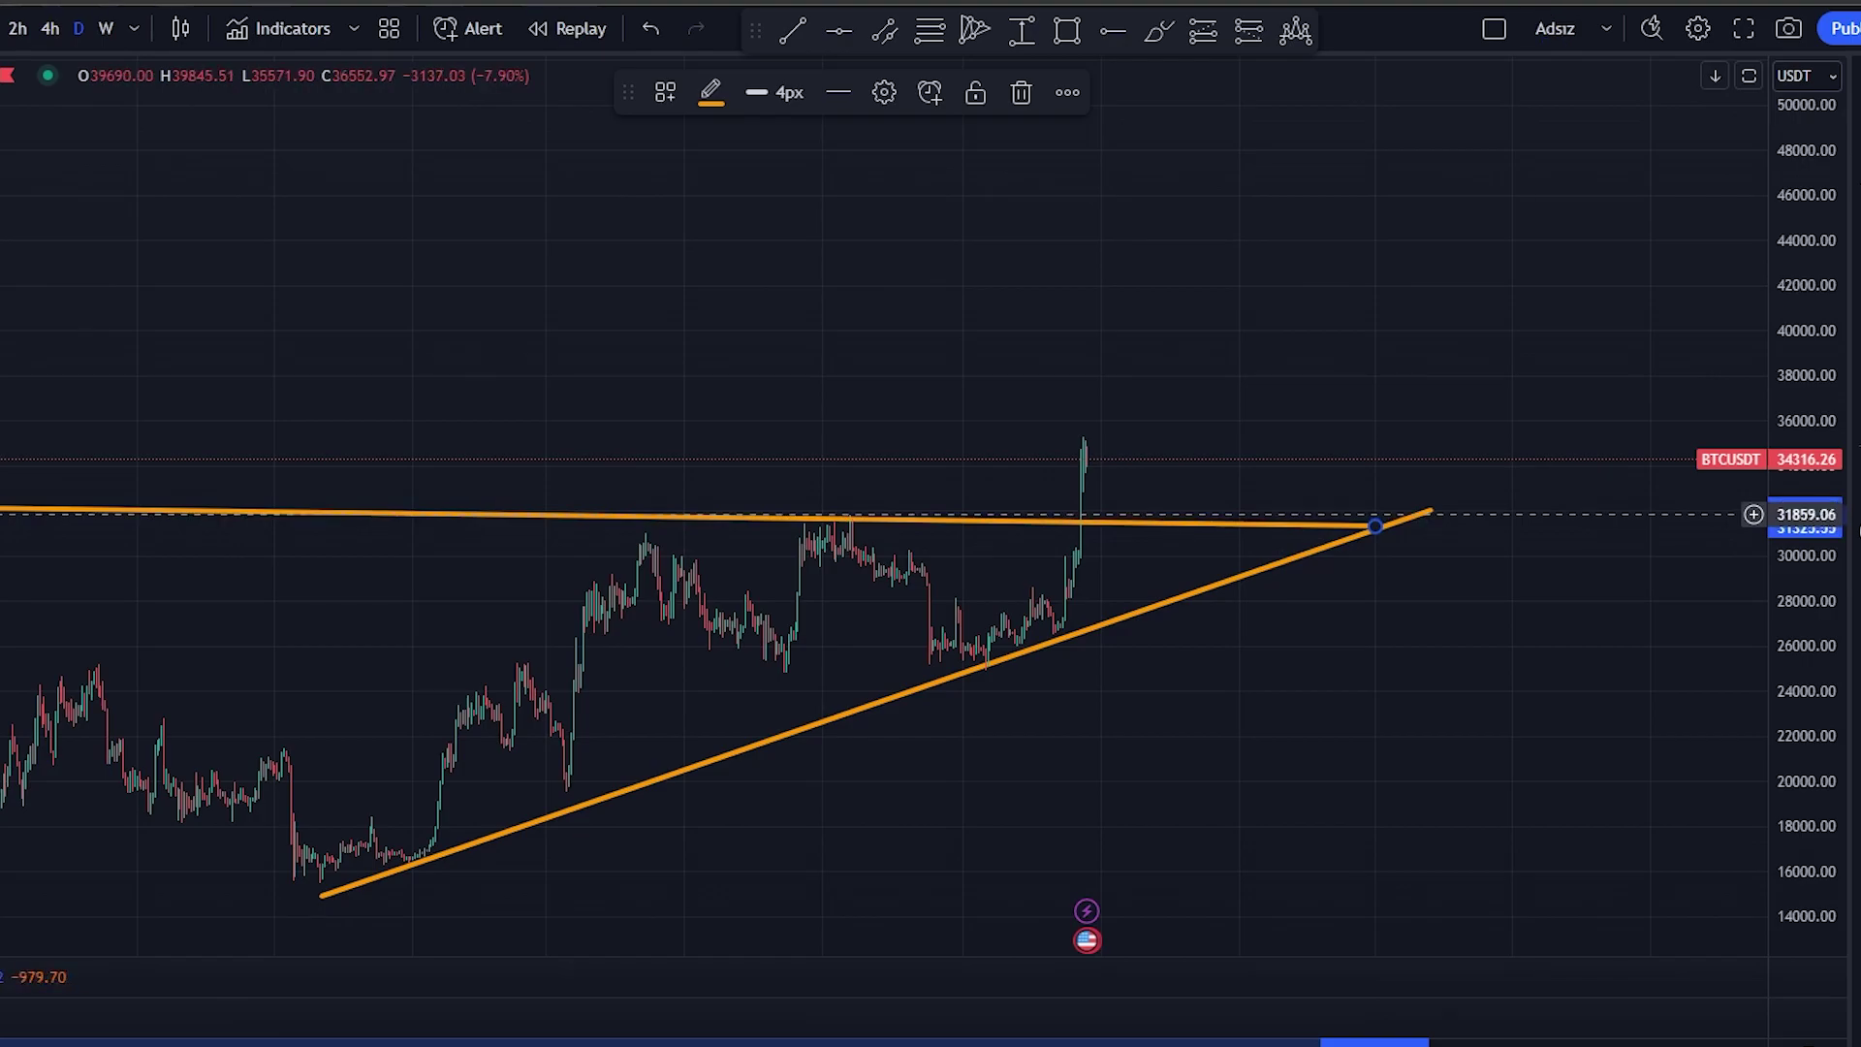
drag(1222, 223, 965, 217)
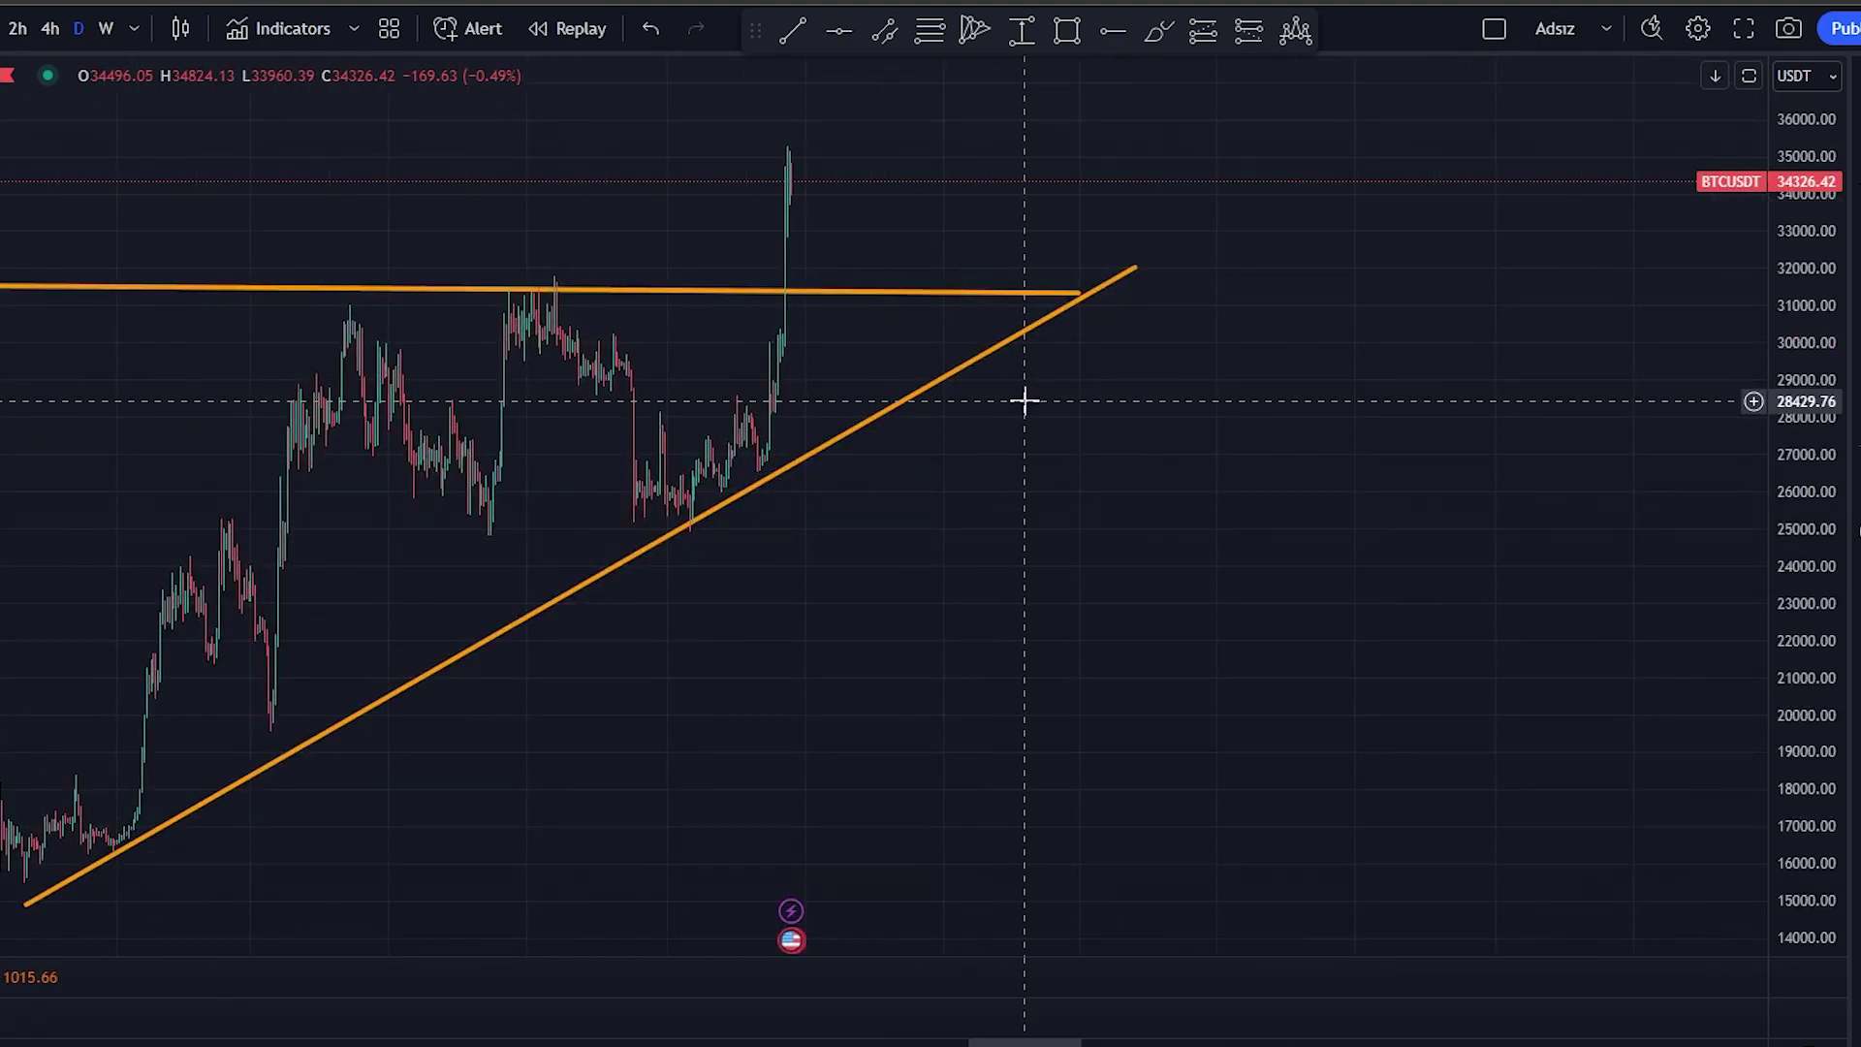
Place a long position at the 31368.81 breakout and raise its stop to 29398.68 for R/R 2.01.
click(1210, 31)
click(787, 290)
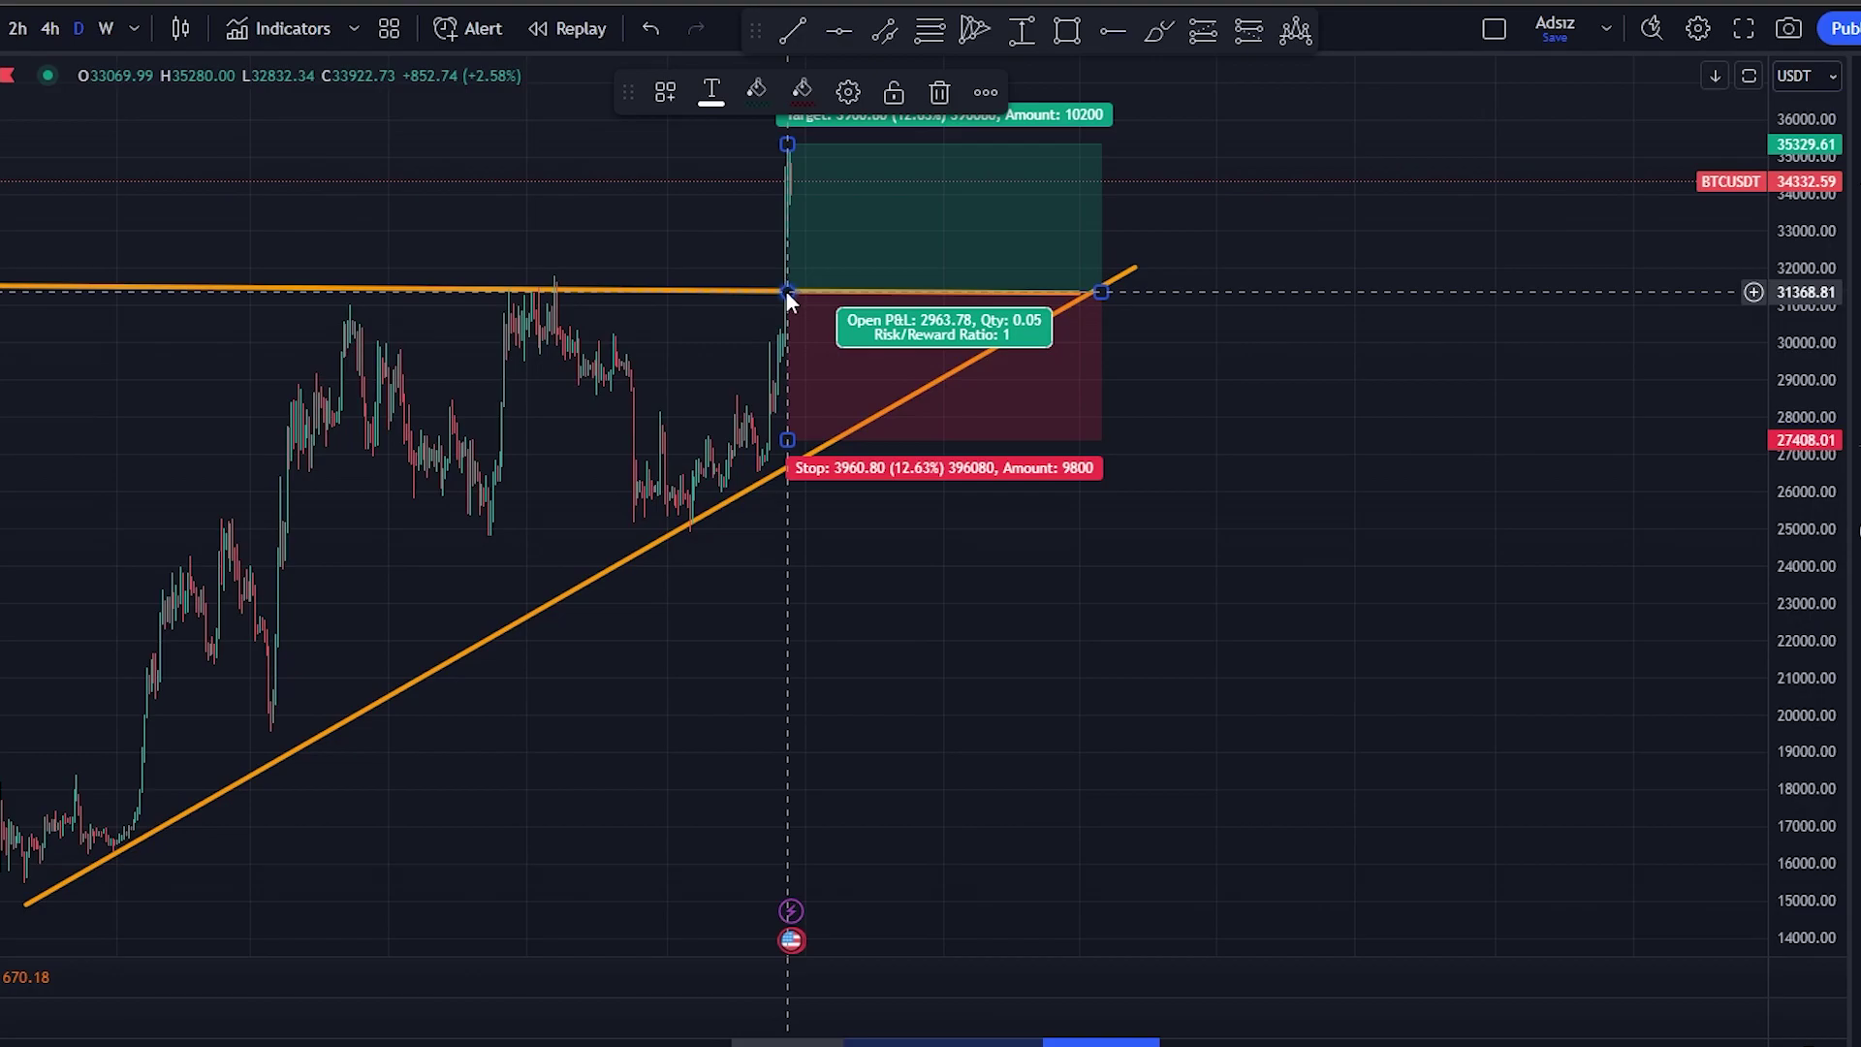
scroll(1215, 220, right, 1)
mouse_move(628, 92)
mouse_down()
mouse_move(1018, 95)
mouse_move(1112, 120)
mouse_up()
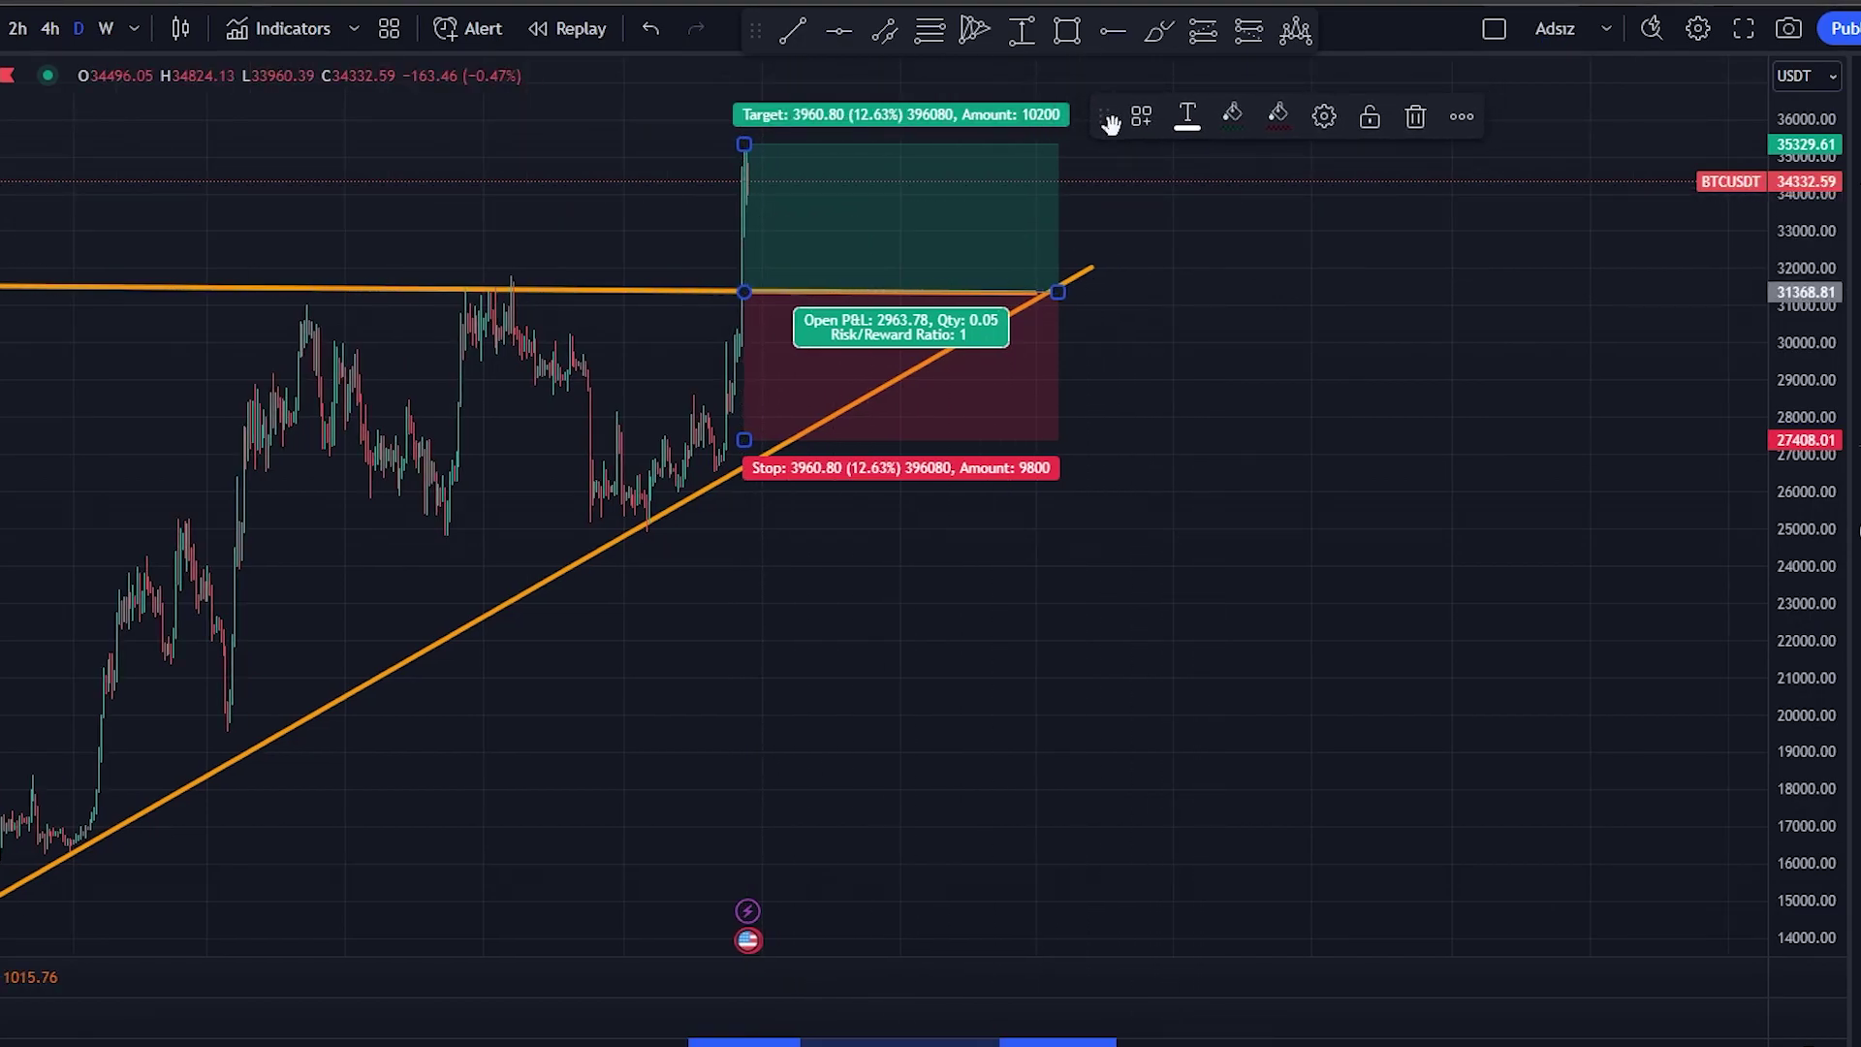
drag(744, 439, 776, 362)
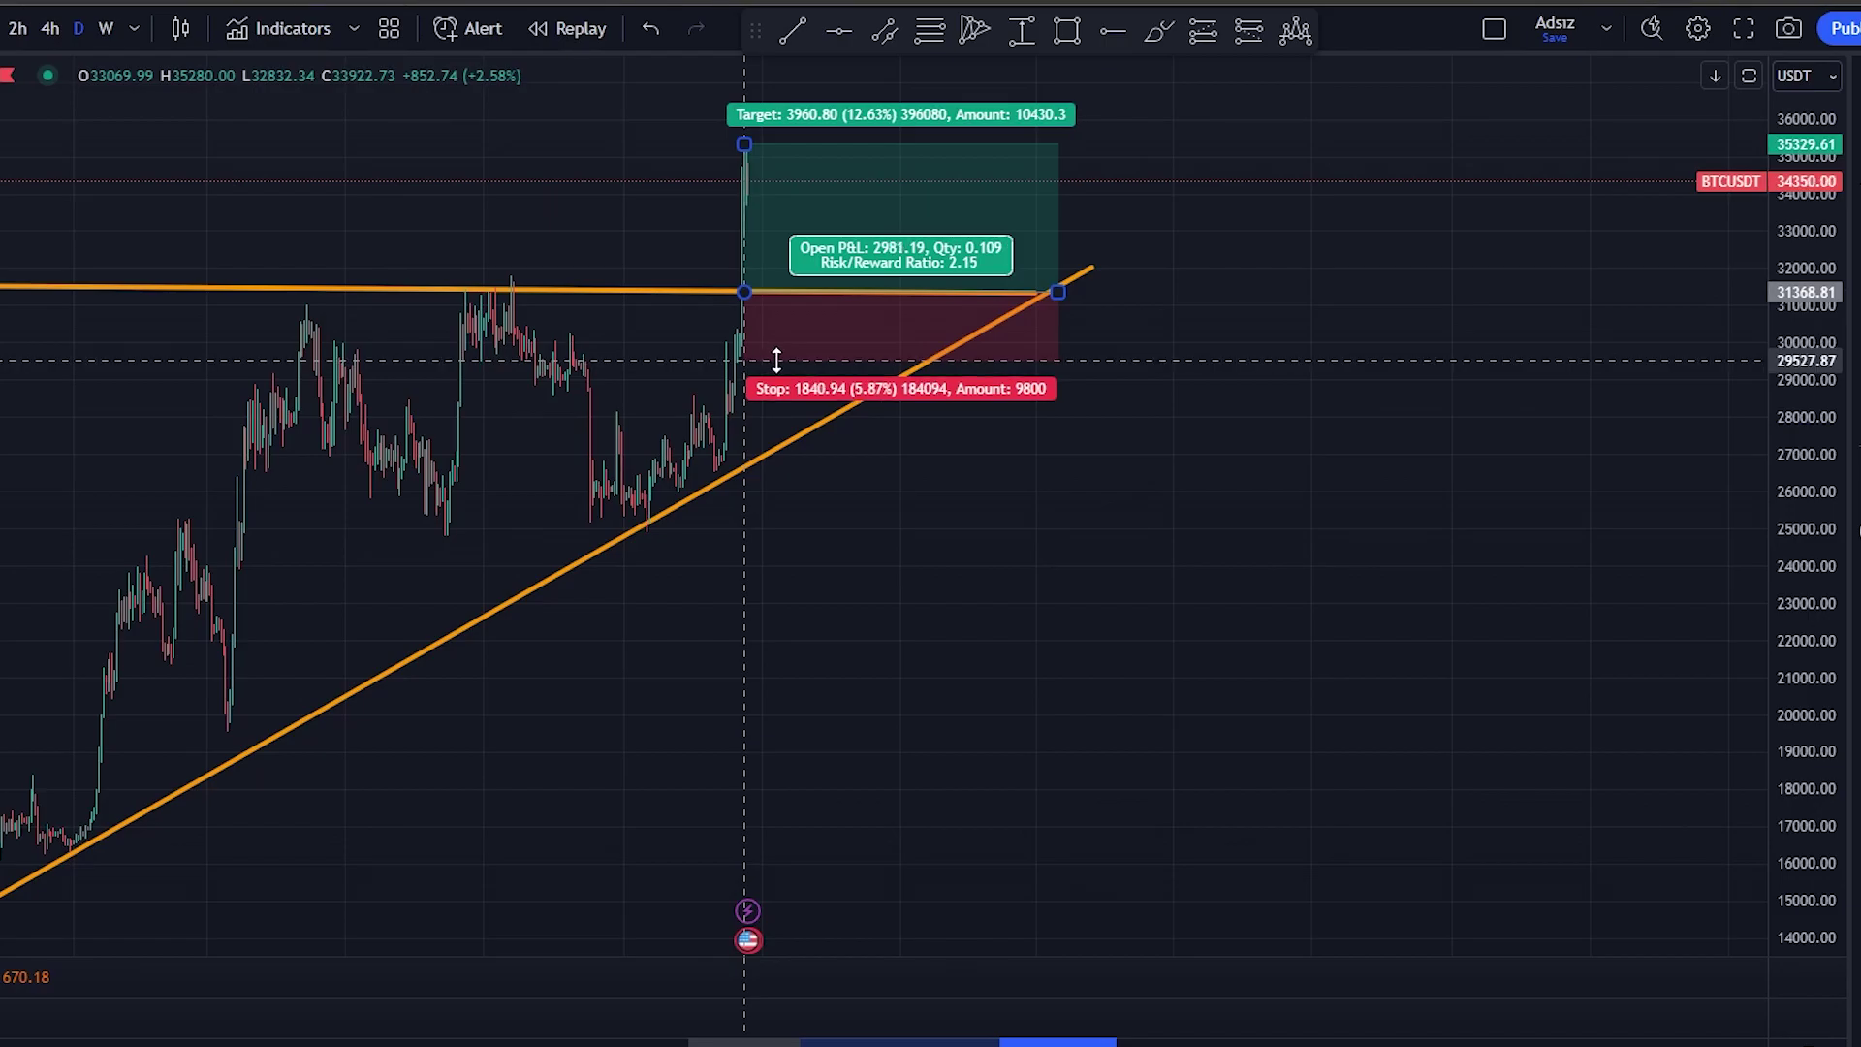
drag(776, 362, 784, 365)
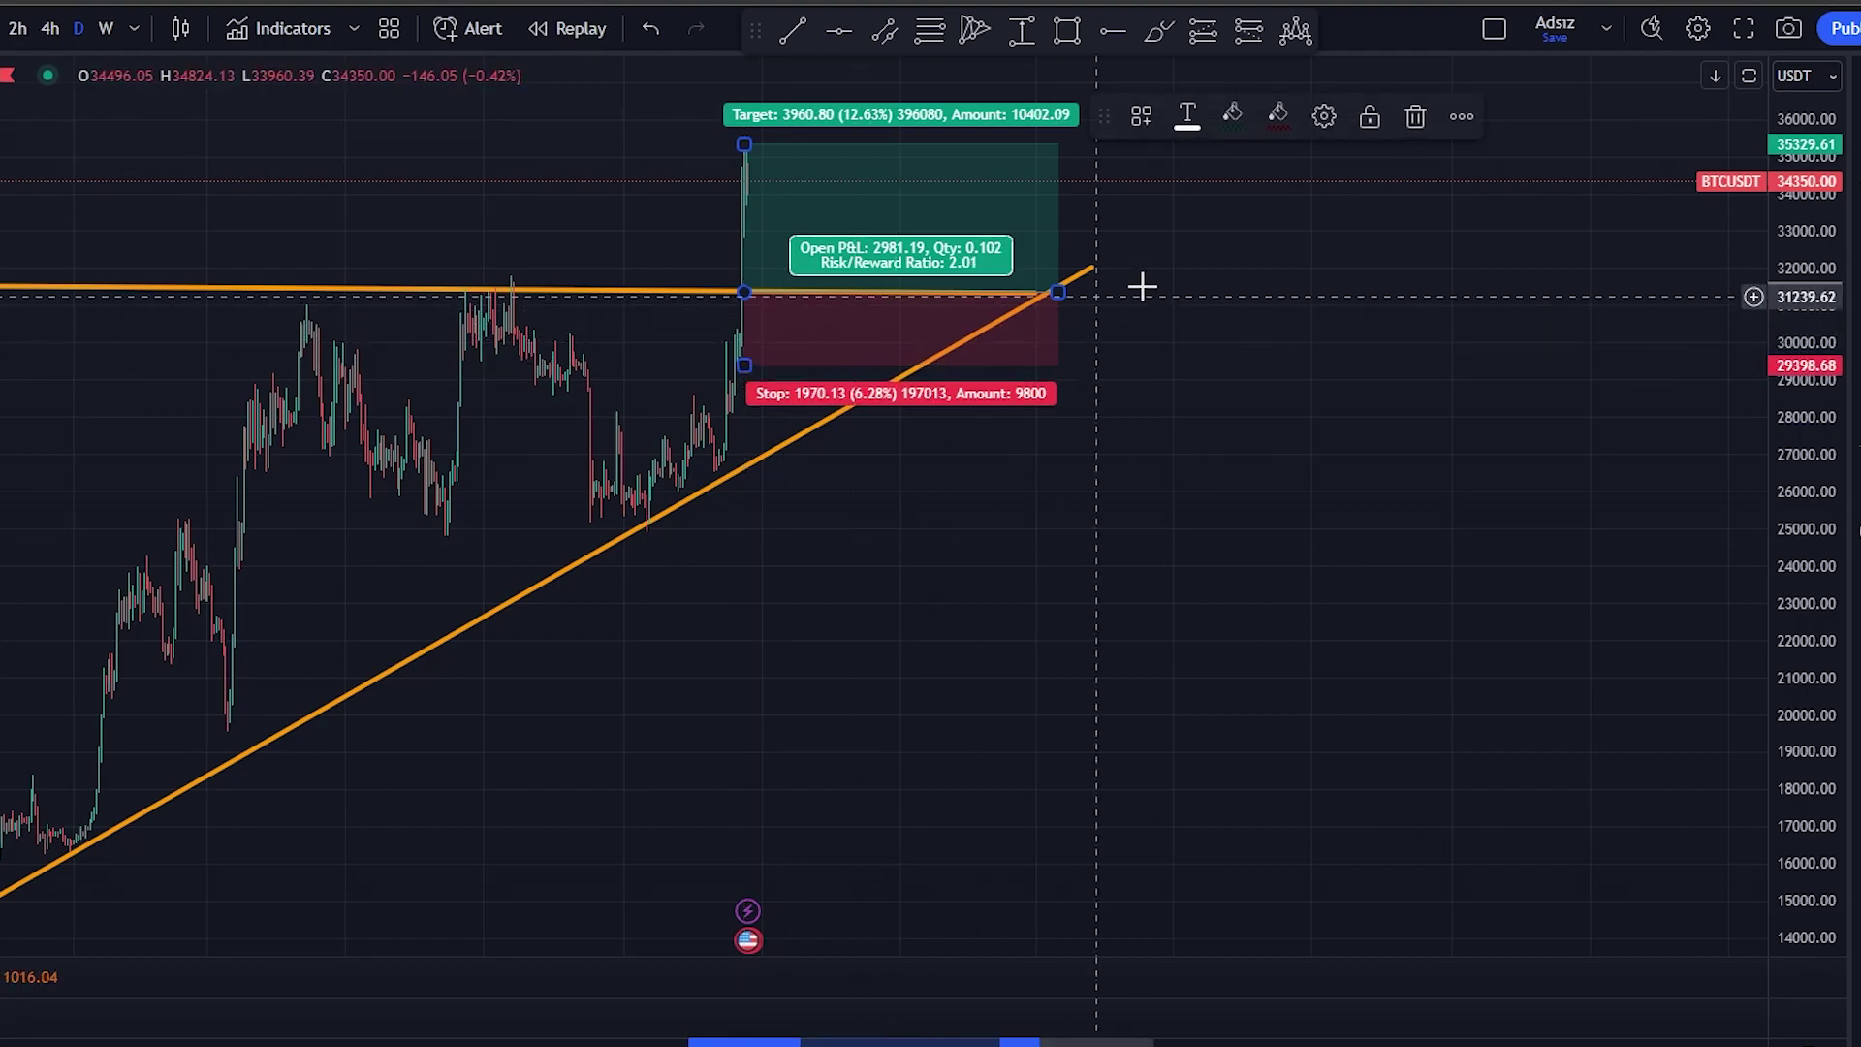
click(1231, 264)
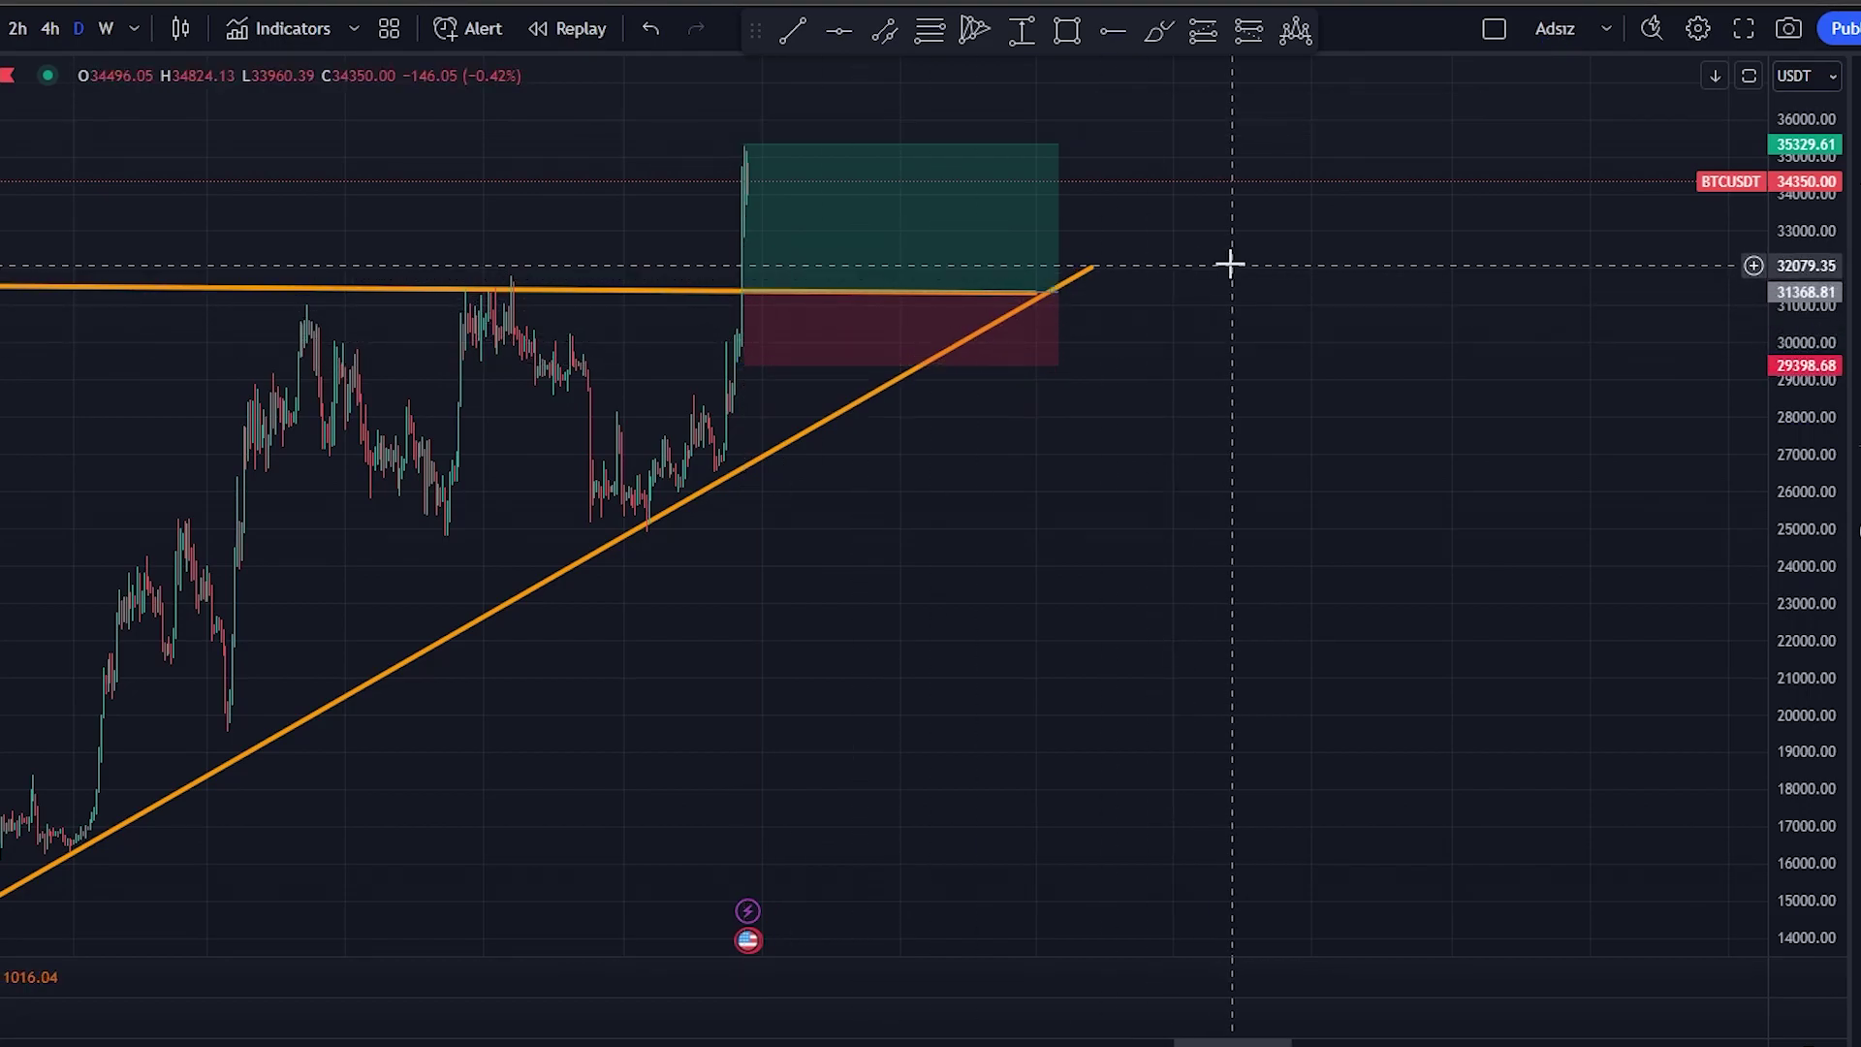
click(979, 270)
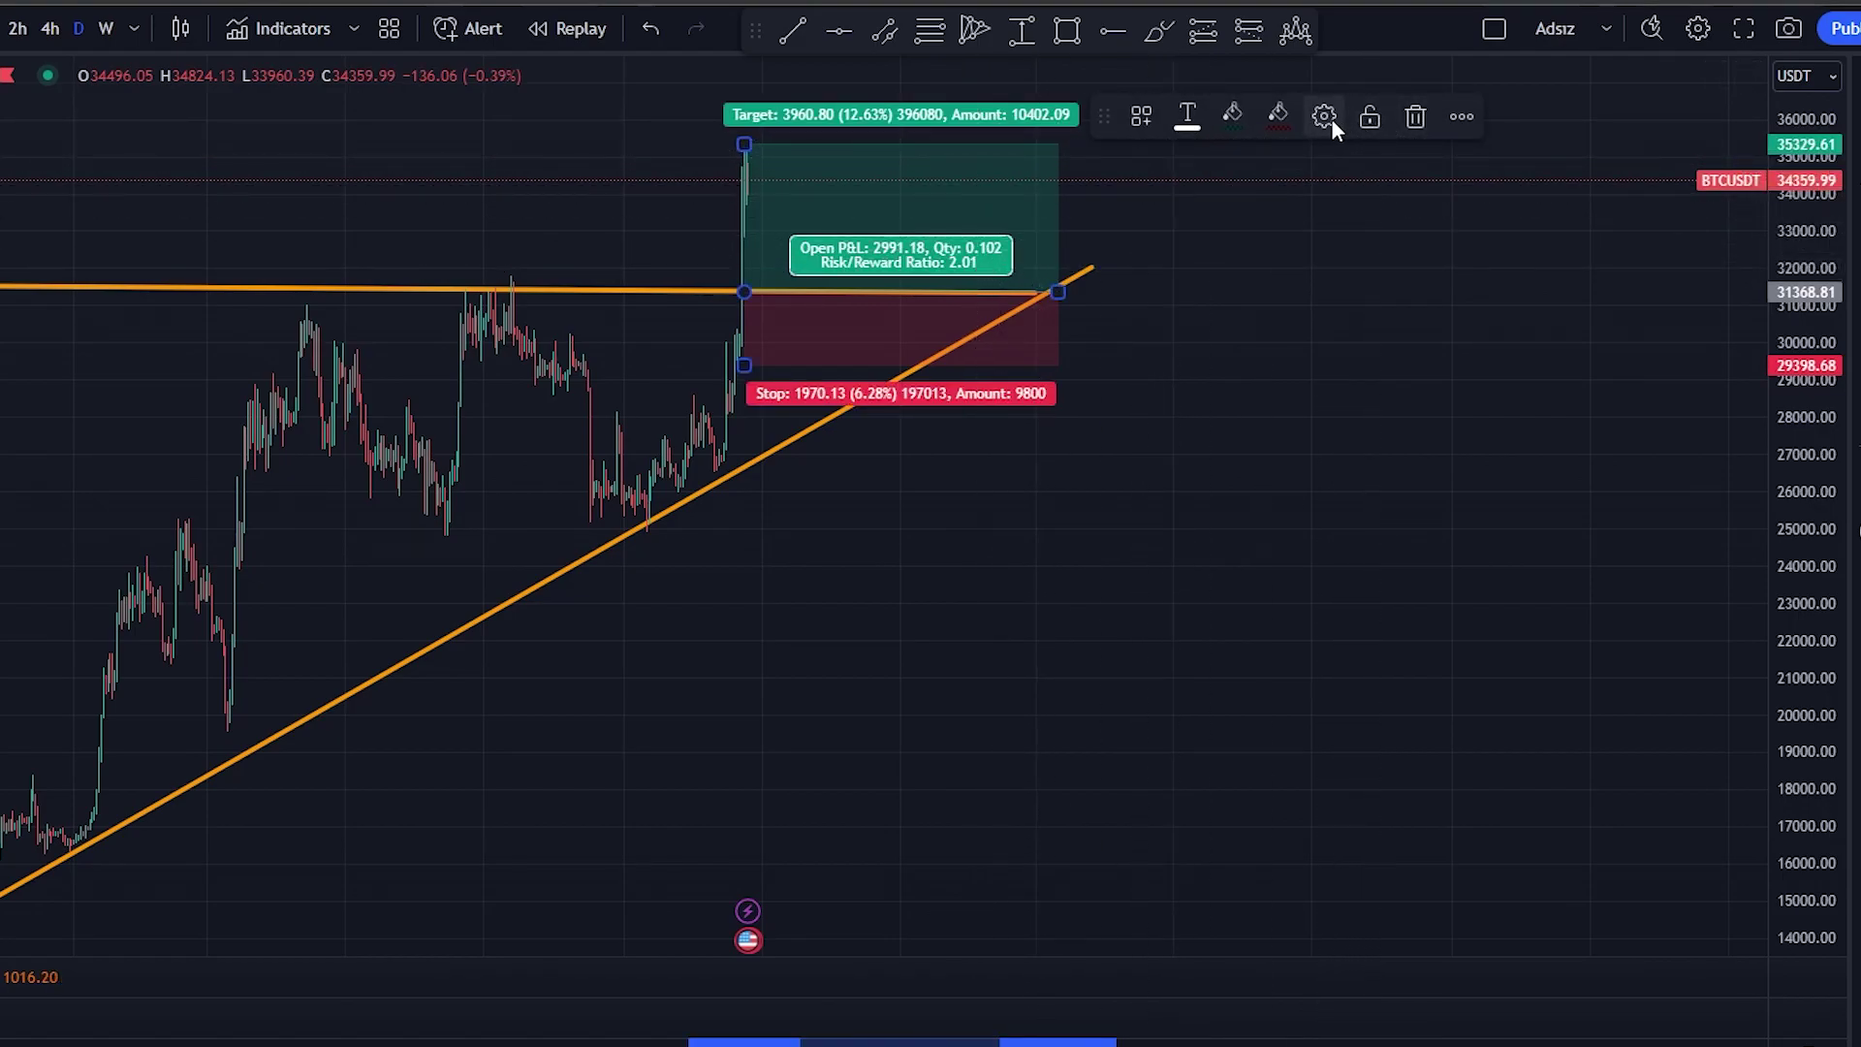
Open the long position's settings and confirm the 10000 USDT account size and 2.00% risk.
click(1326, 117)
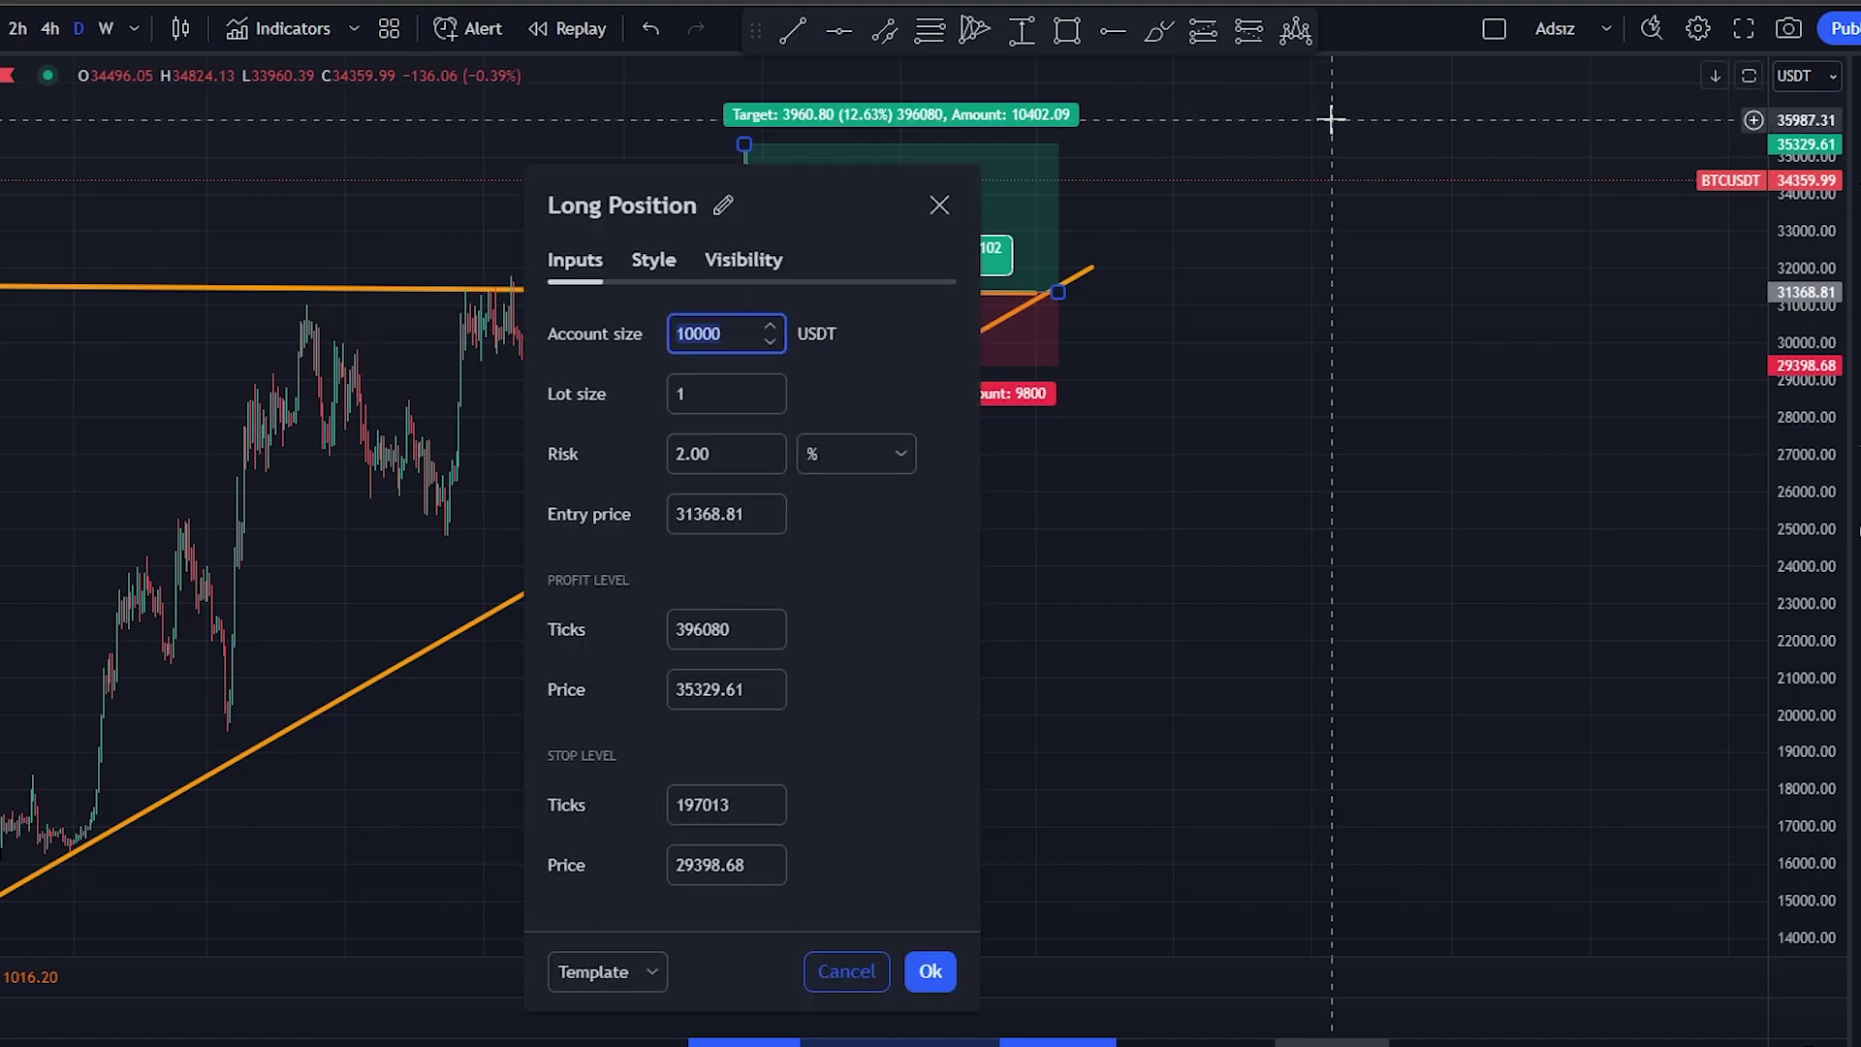
drag(873, 204, 605, 137)
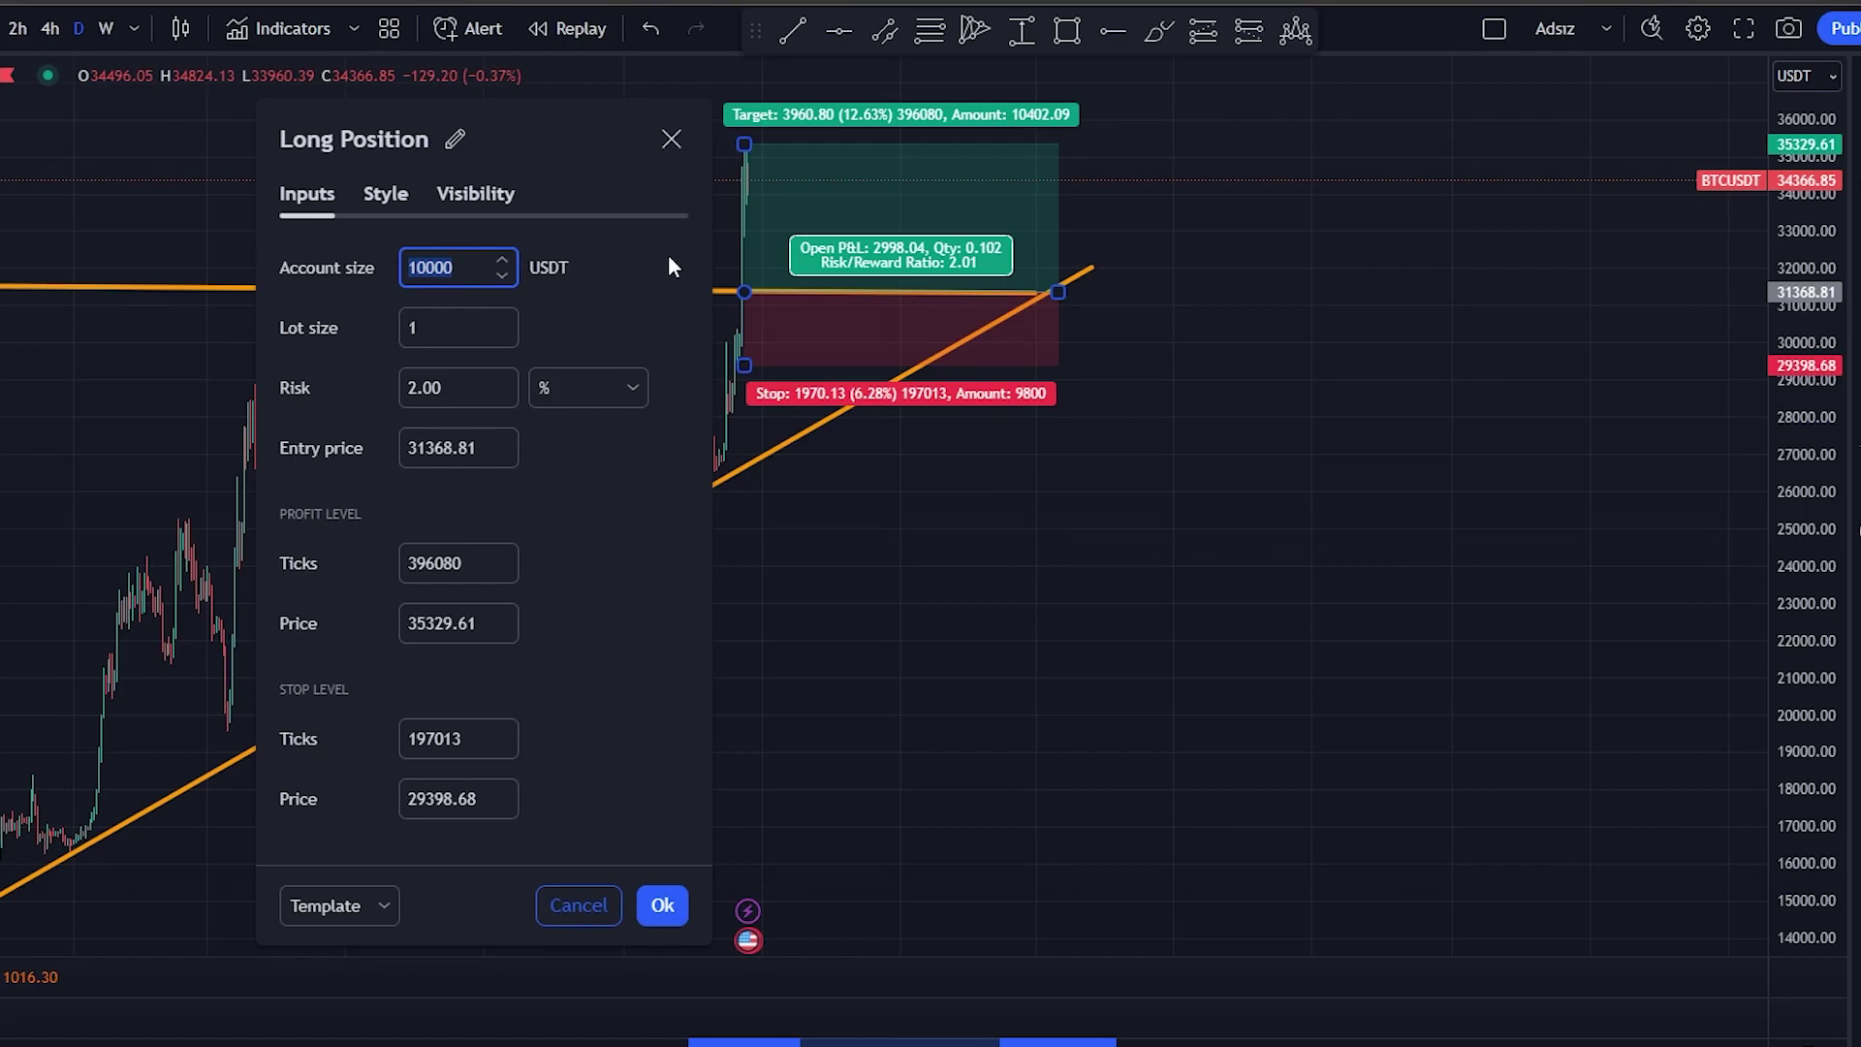
click(659, 283)
click(610, 320)
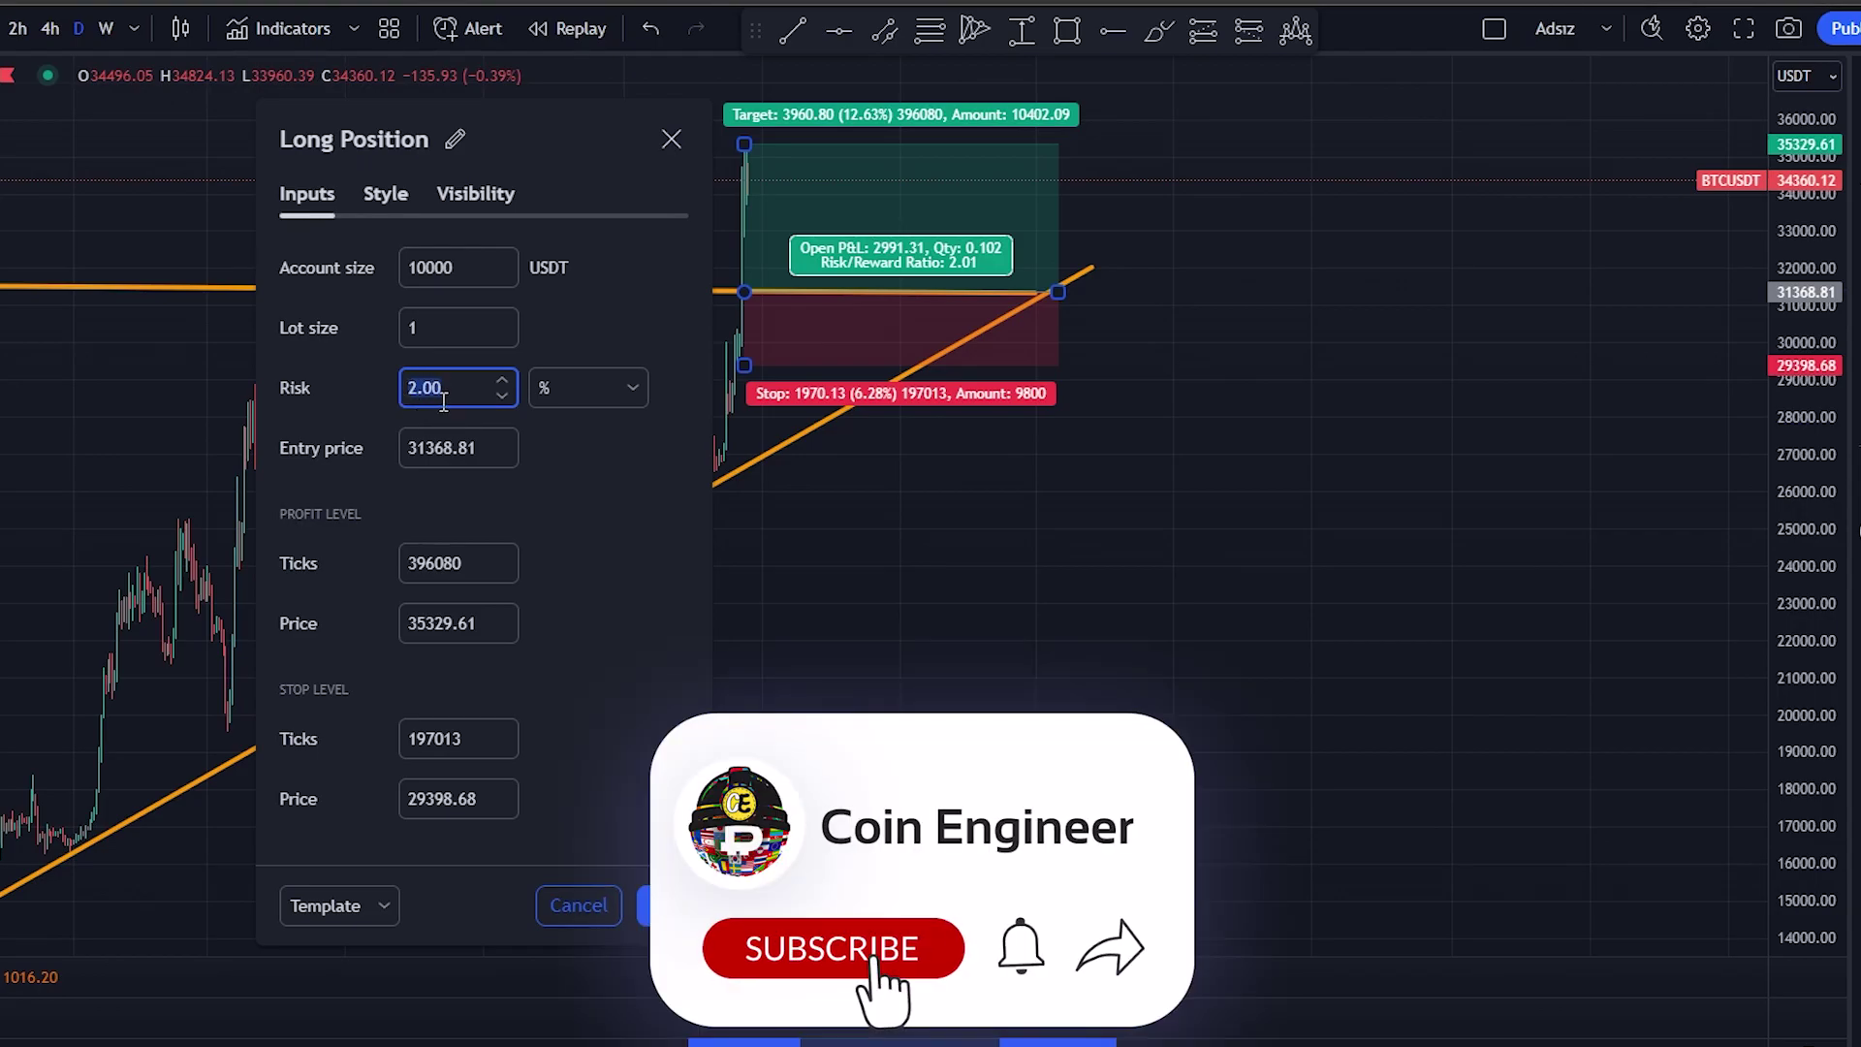
click(602, 433)
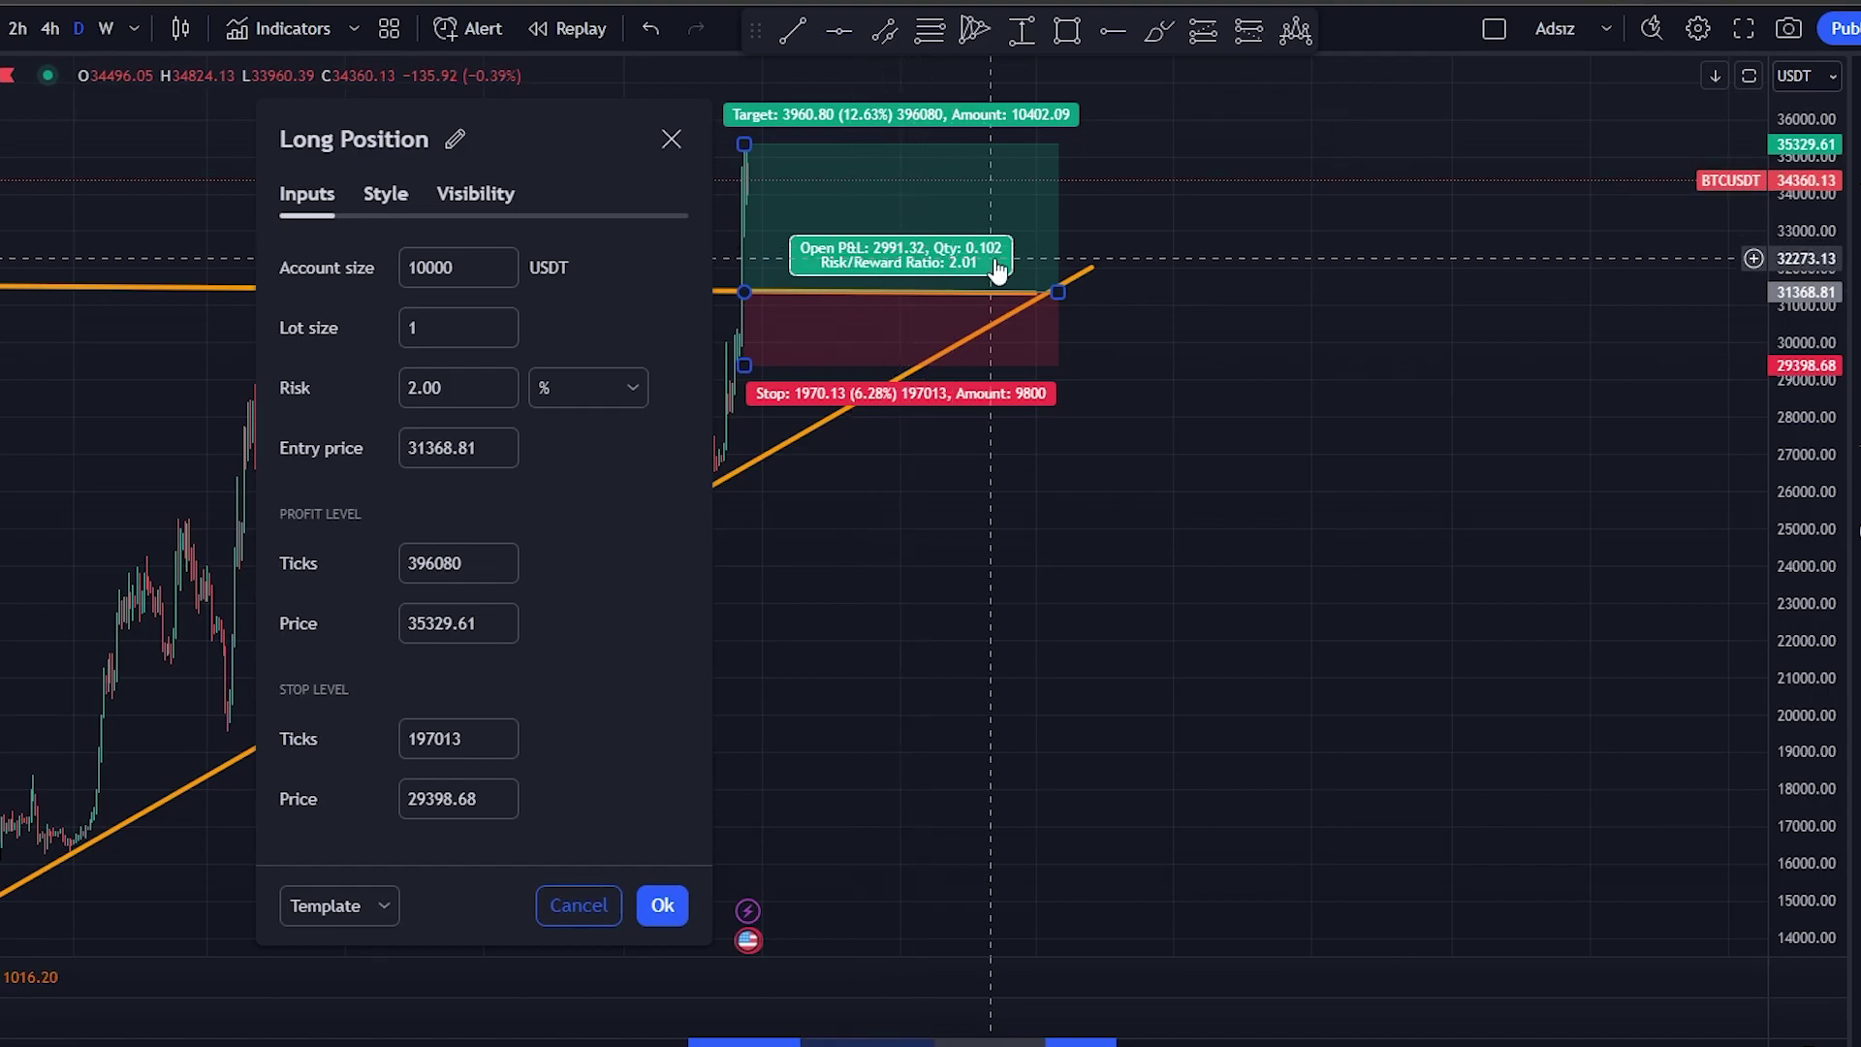
key(alt+Tab)
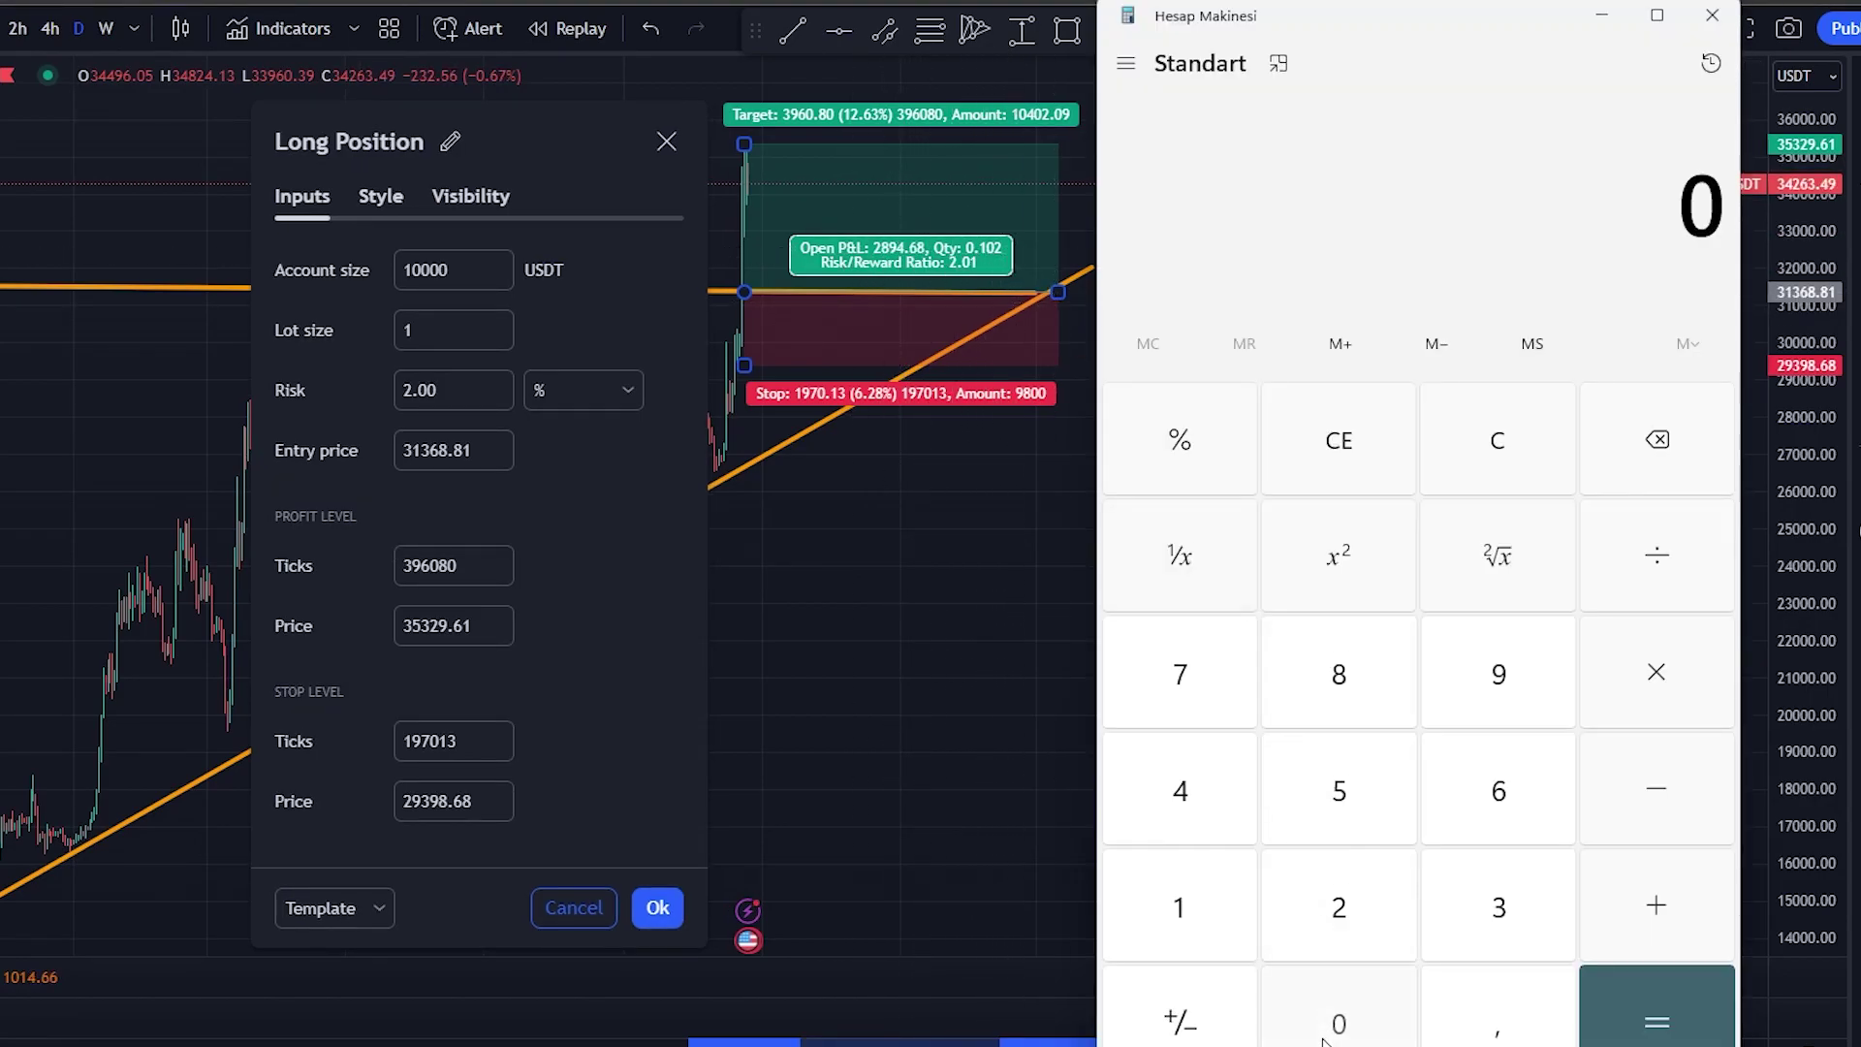
Multiply the quantity 0,102 by the target price 35329 in Calculator.
click(1230, 917)
click(1338, 1009)
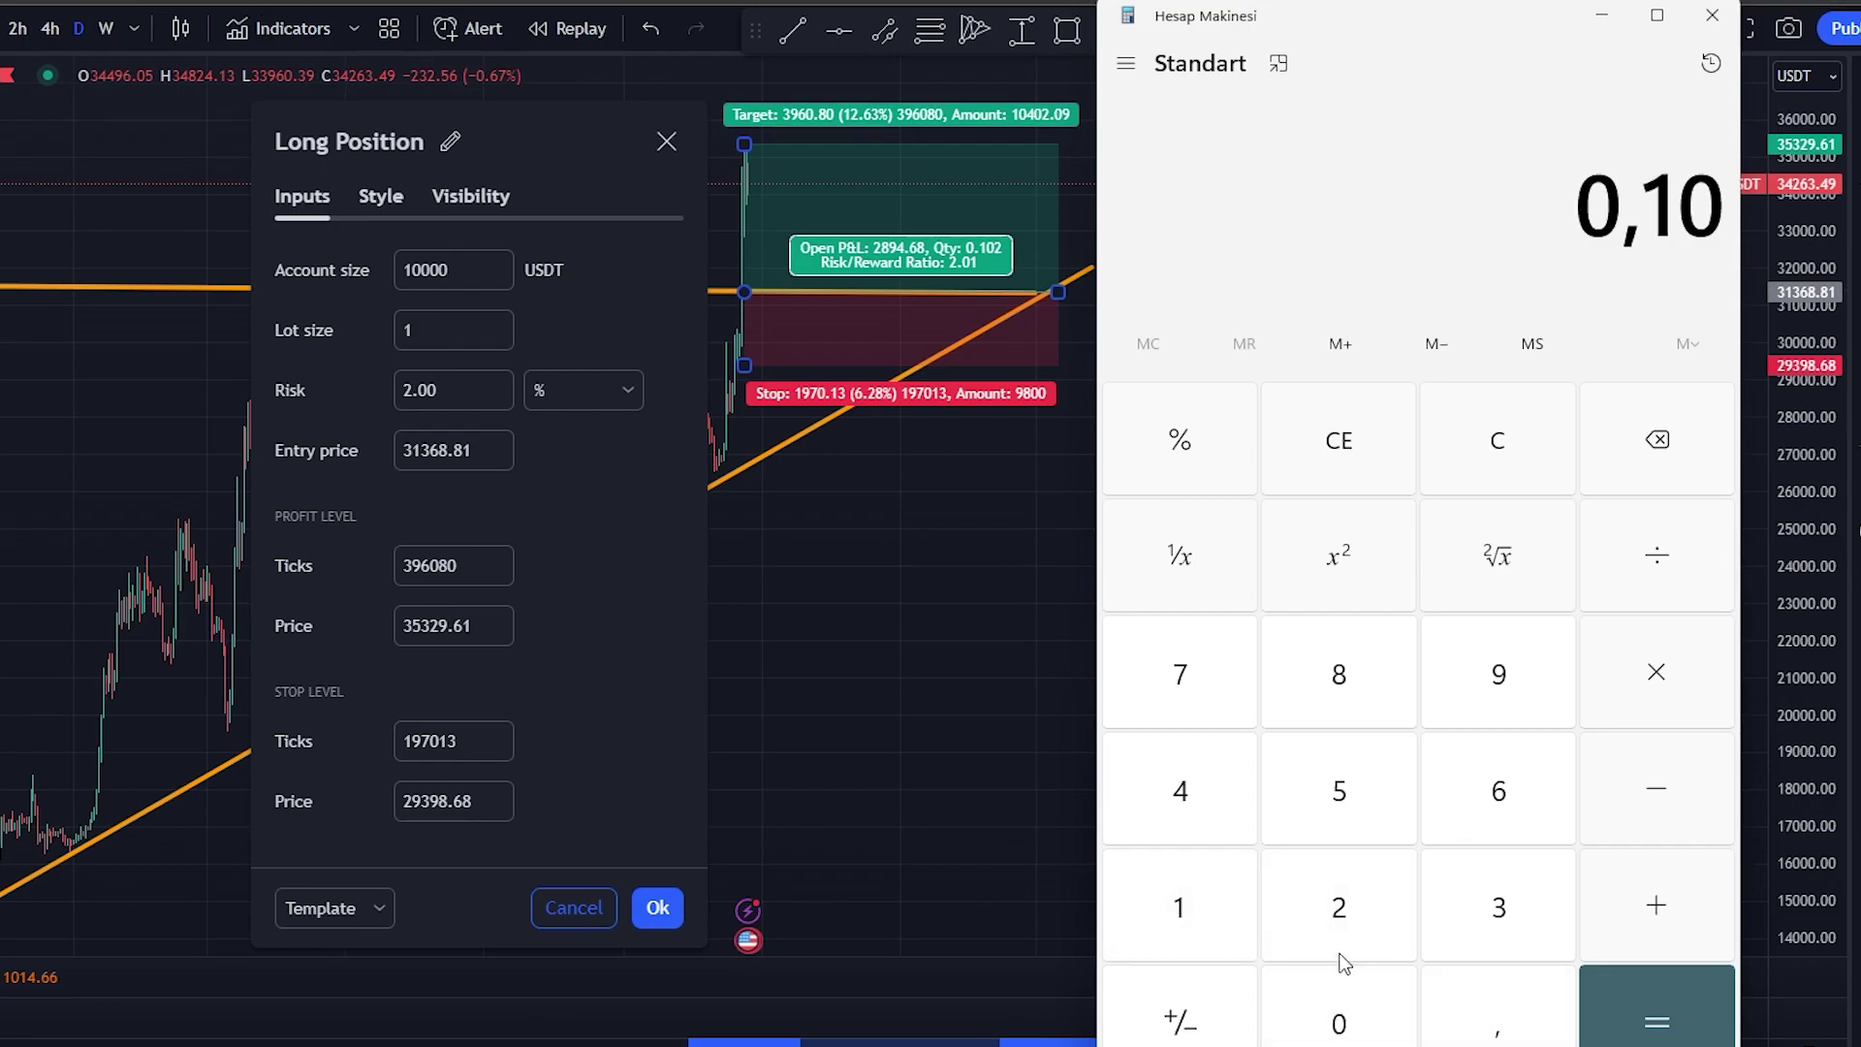
click(1346, 922)
click(1682, 696)
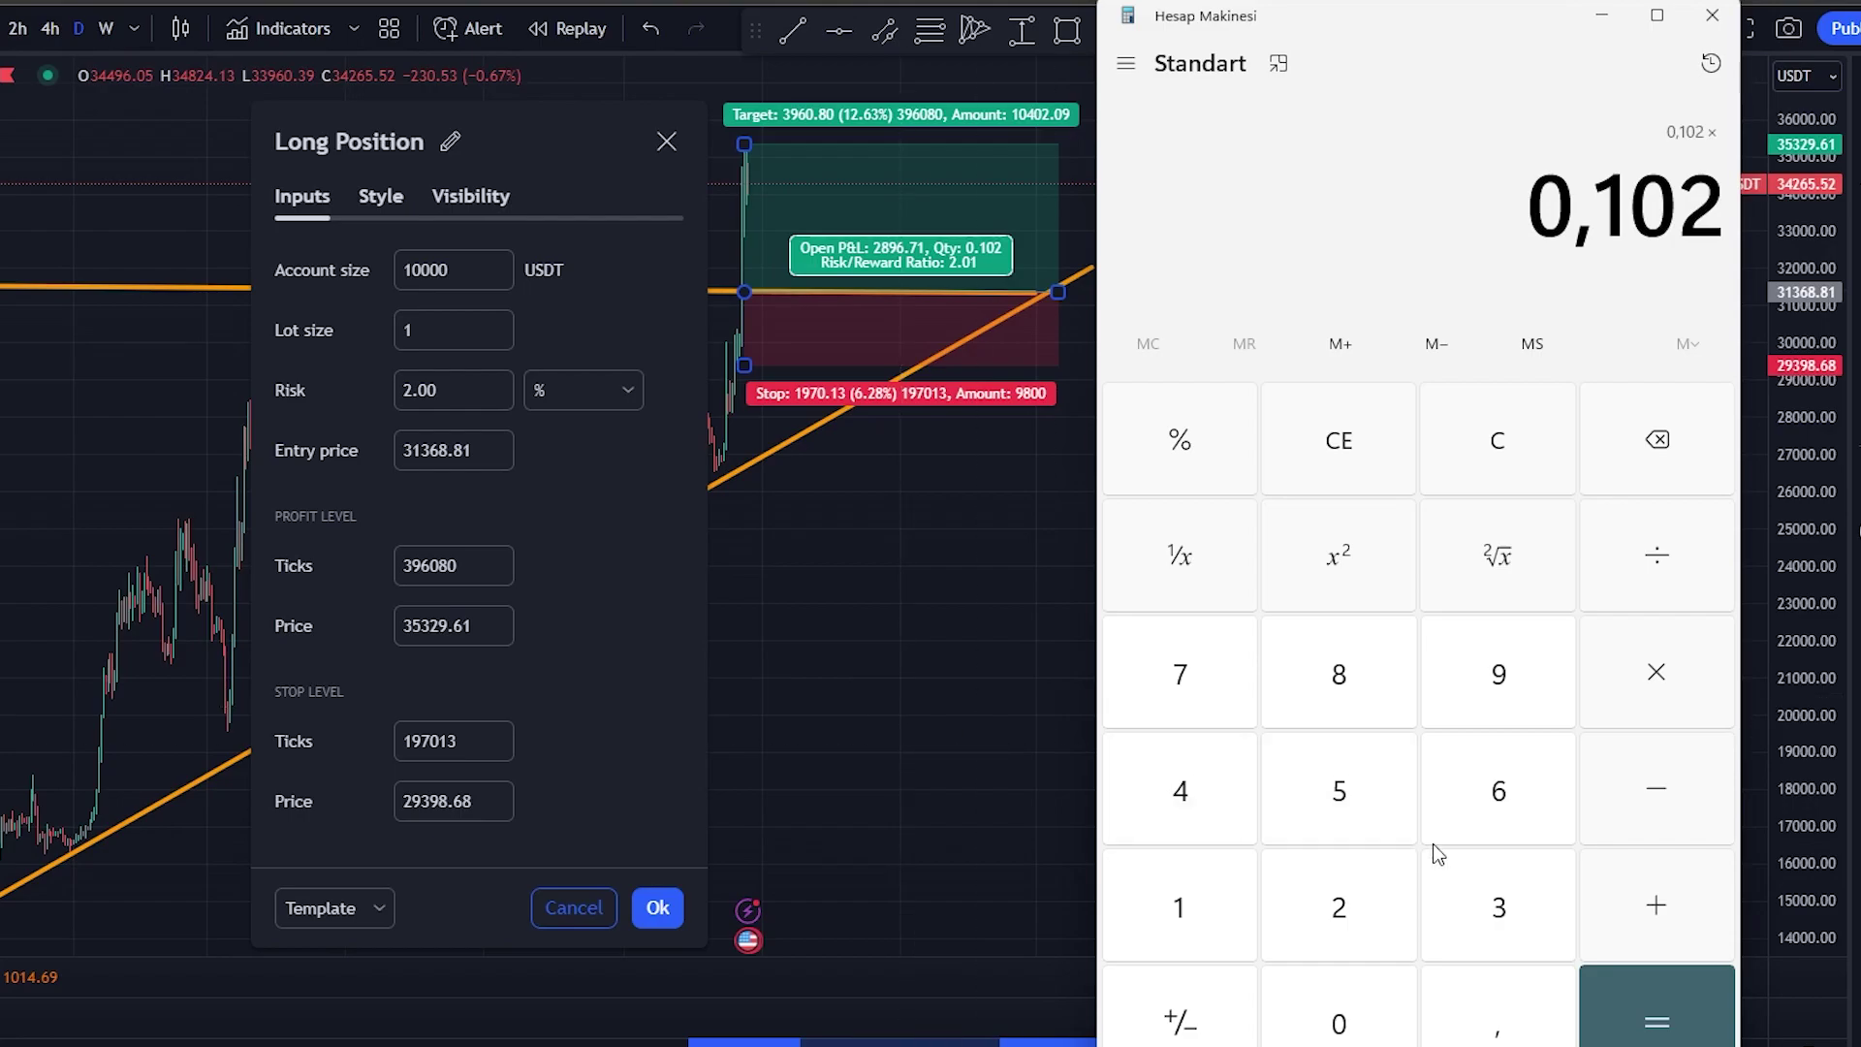
click(1510, 904)
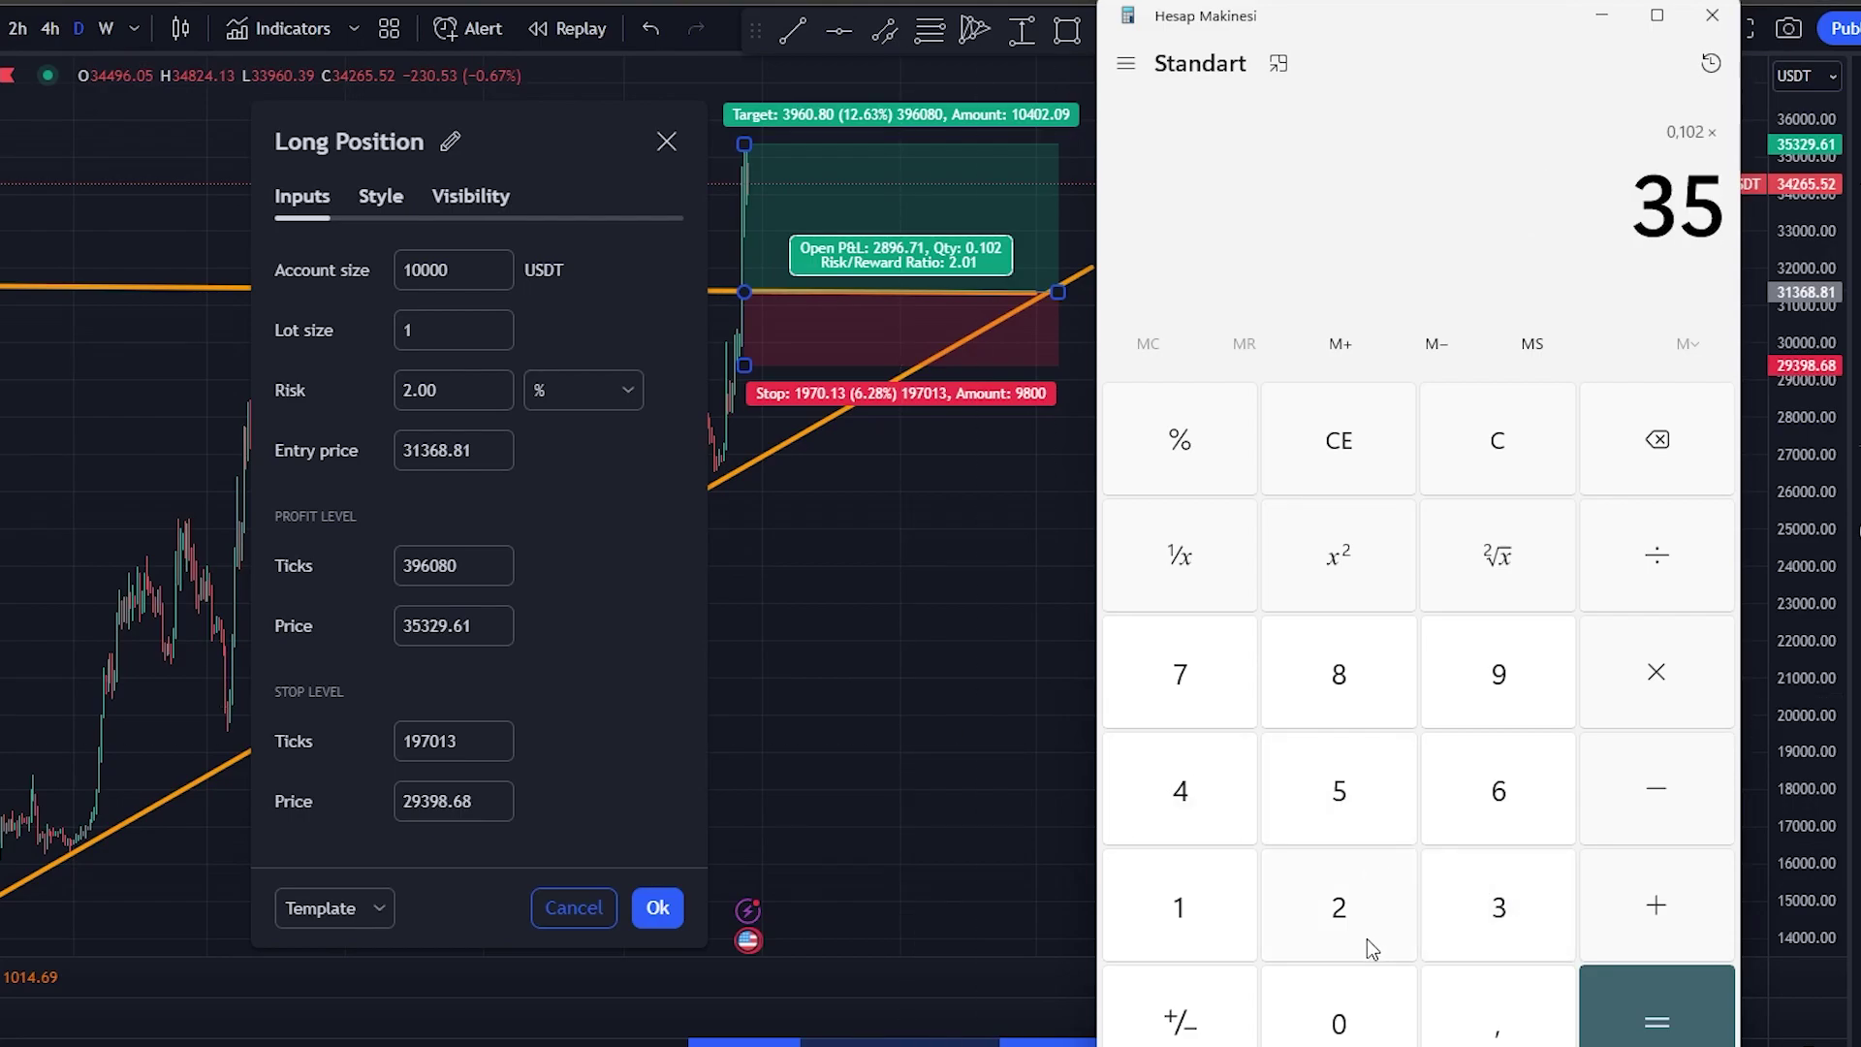
click(1462, 923)
click(1338, 919)
click(1512, 690)
click(1669, 1039)
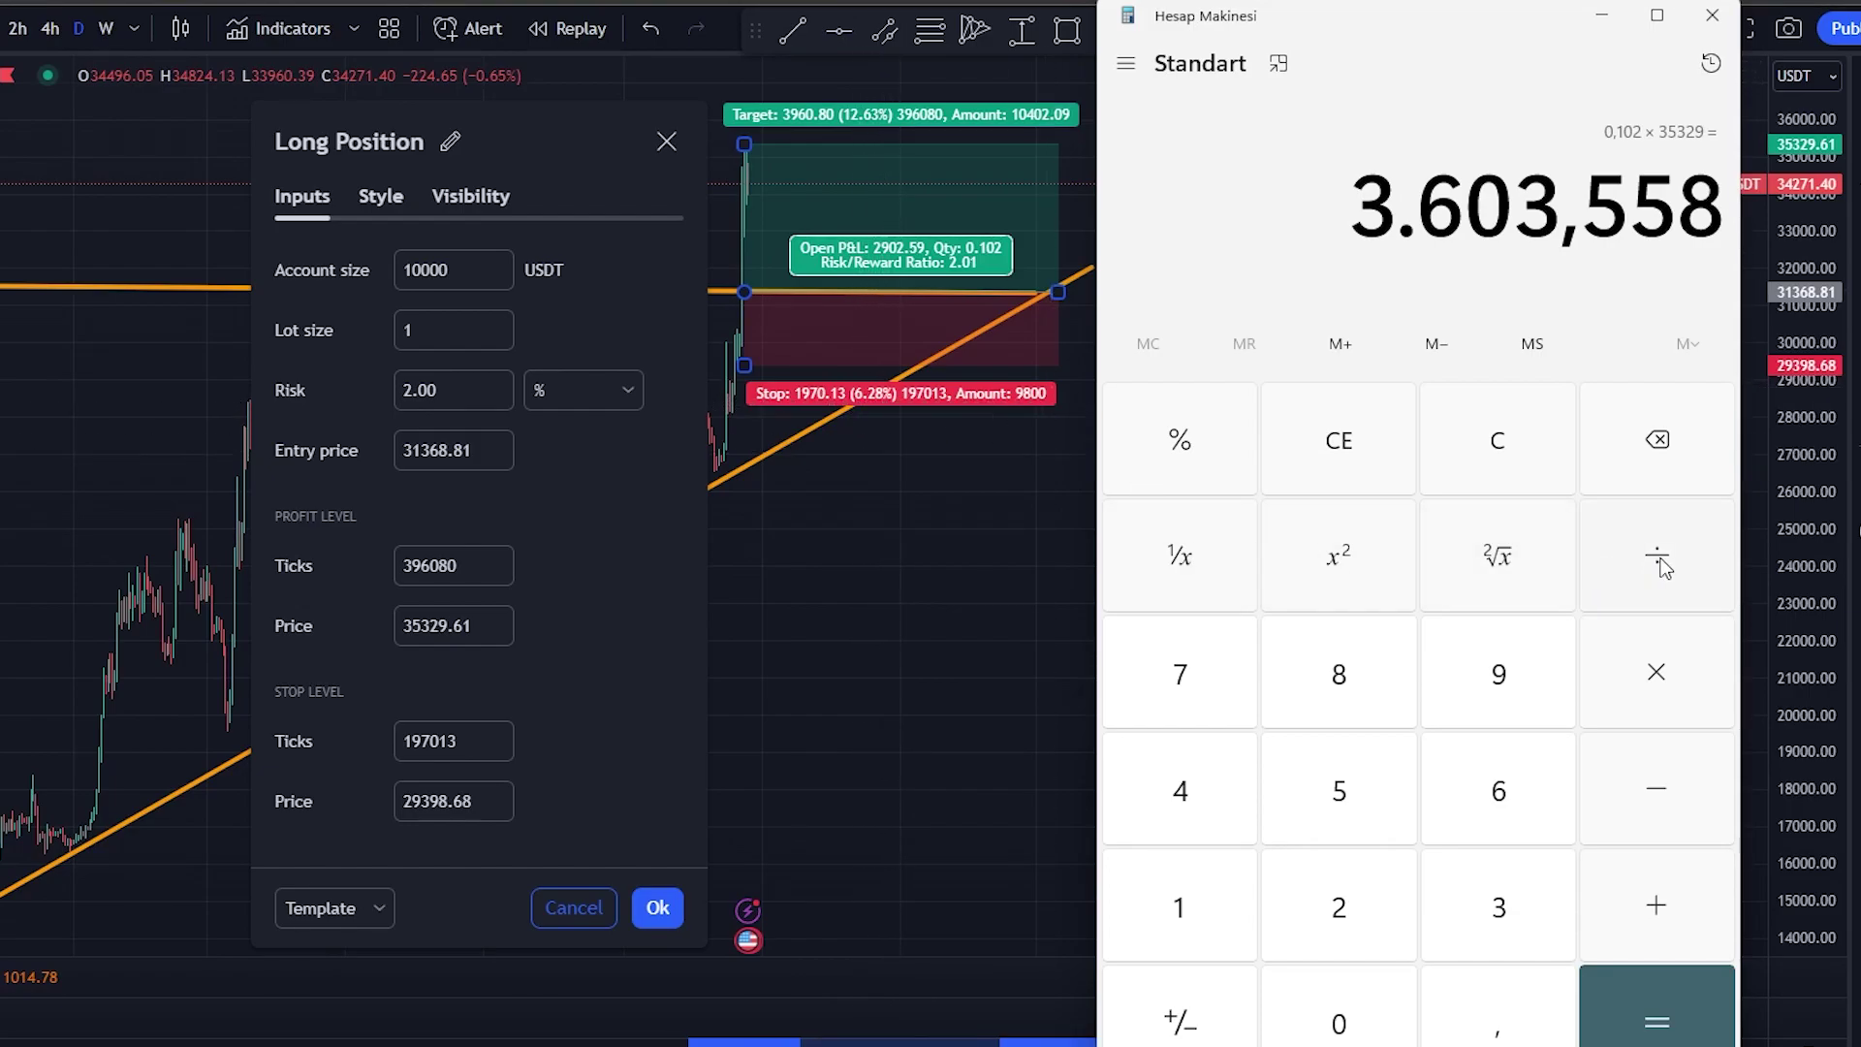
Divide that total by 100, then multiply by 6,28 to get 226,3034424.
click(1207, 878)
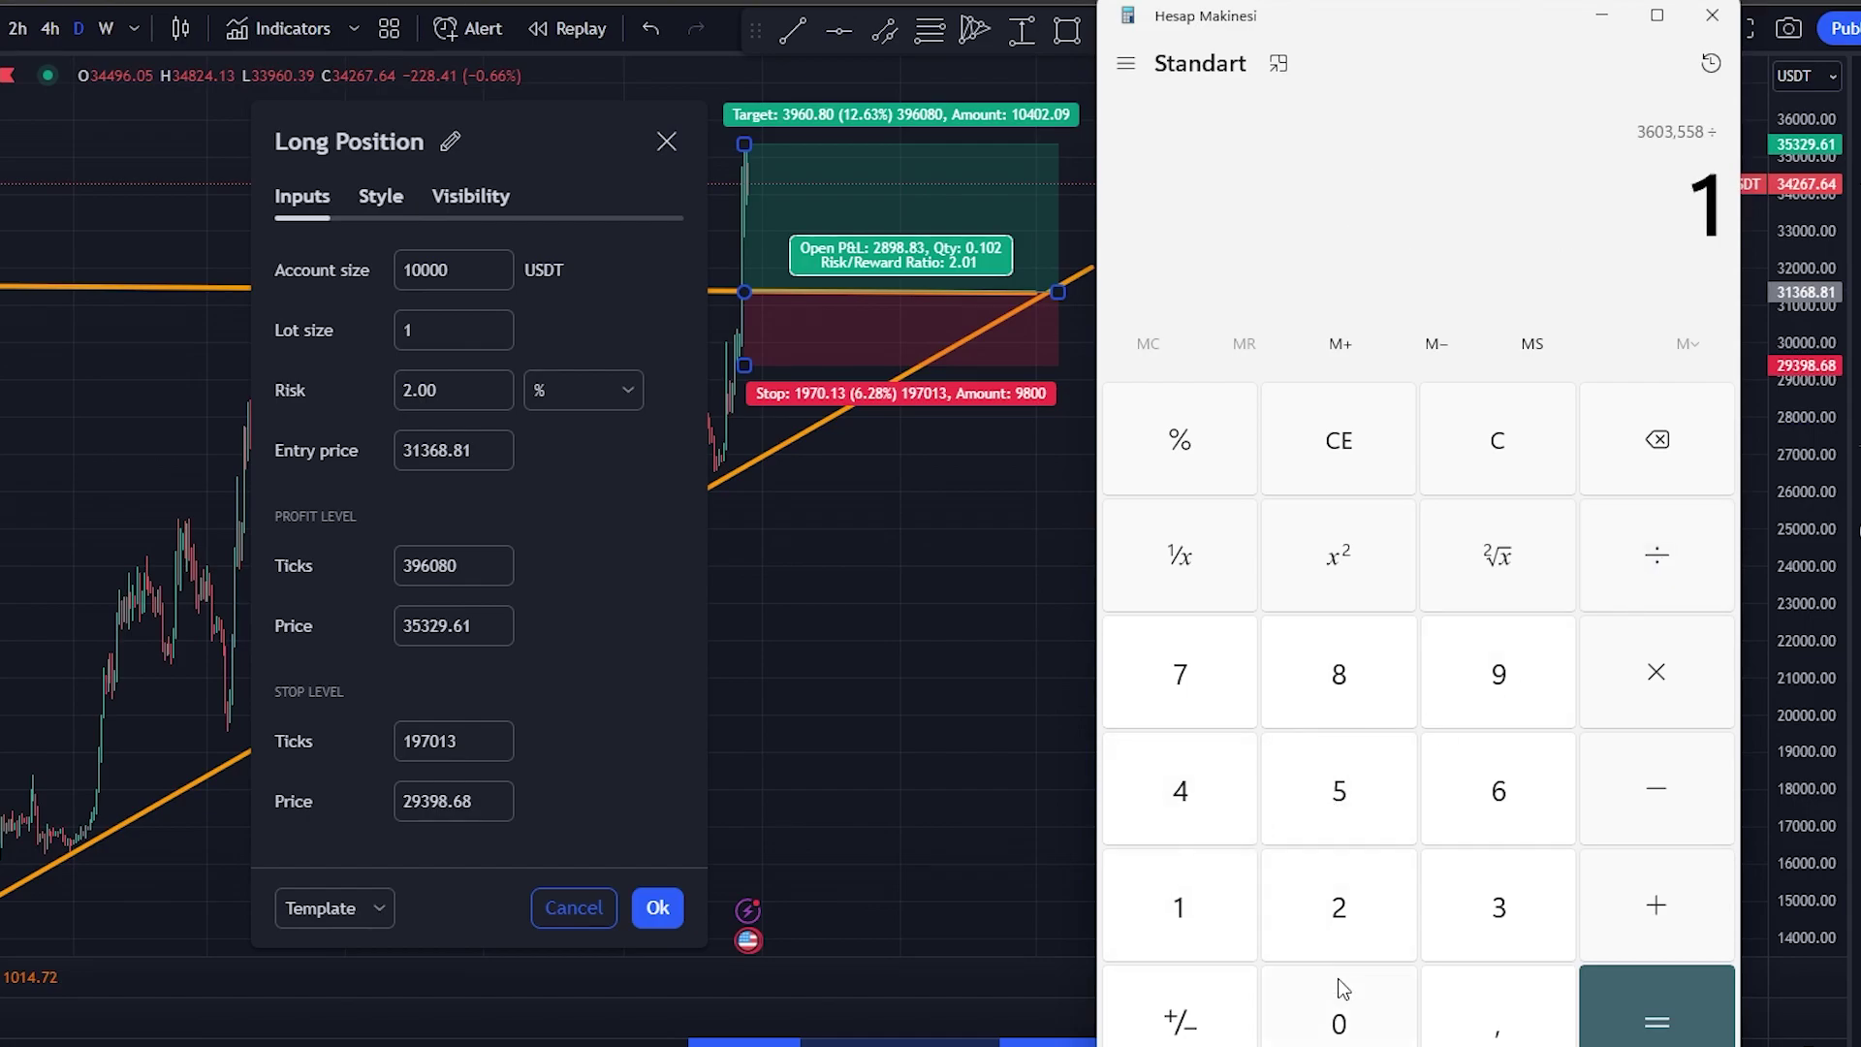
click(1339, 1022)
click(1659, 1018)
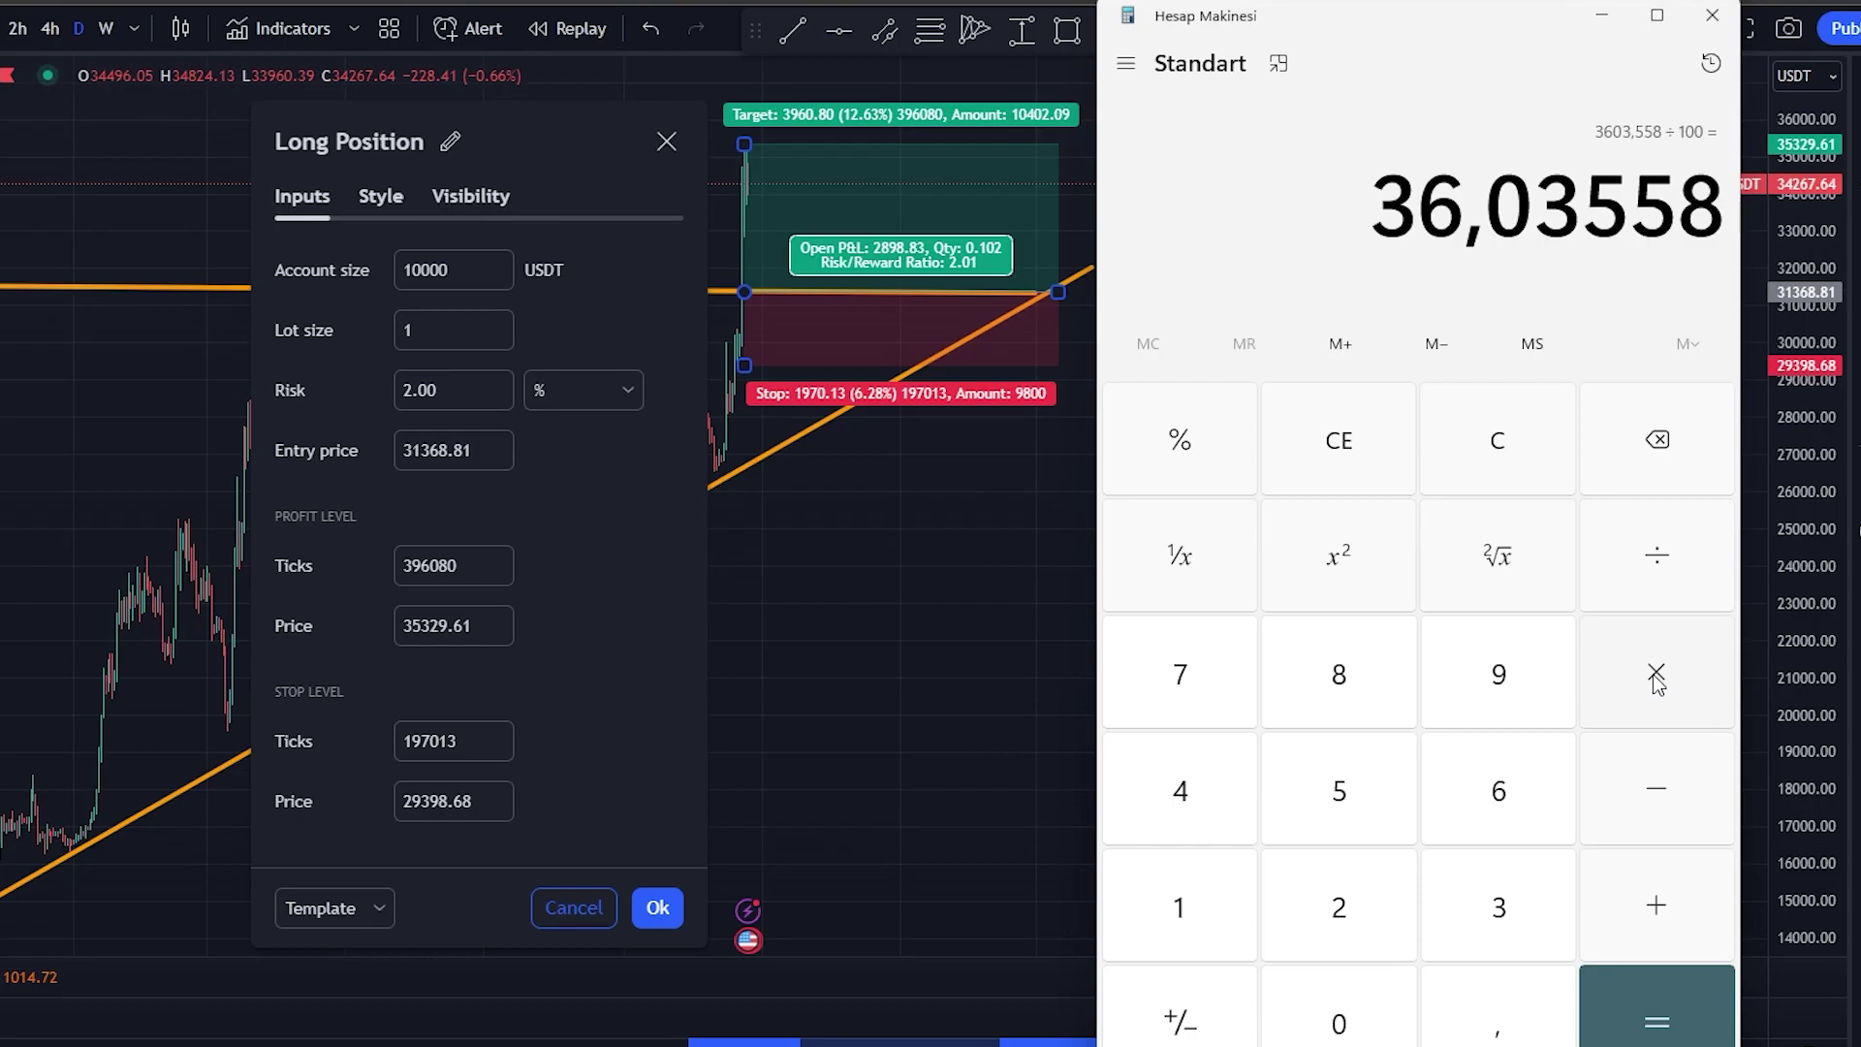
click(1499, 804)
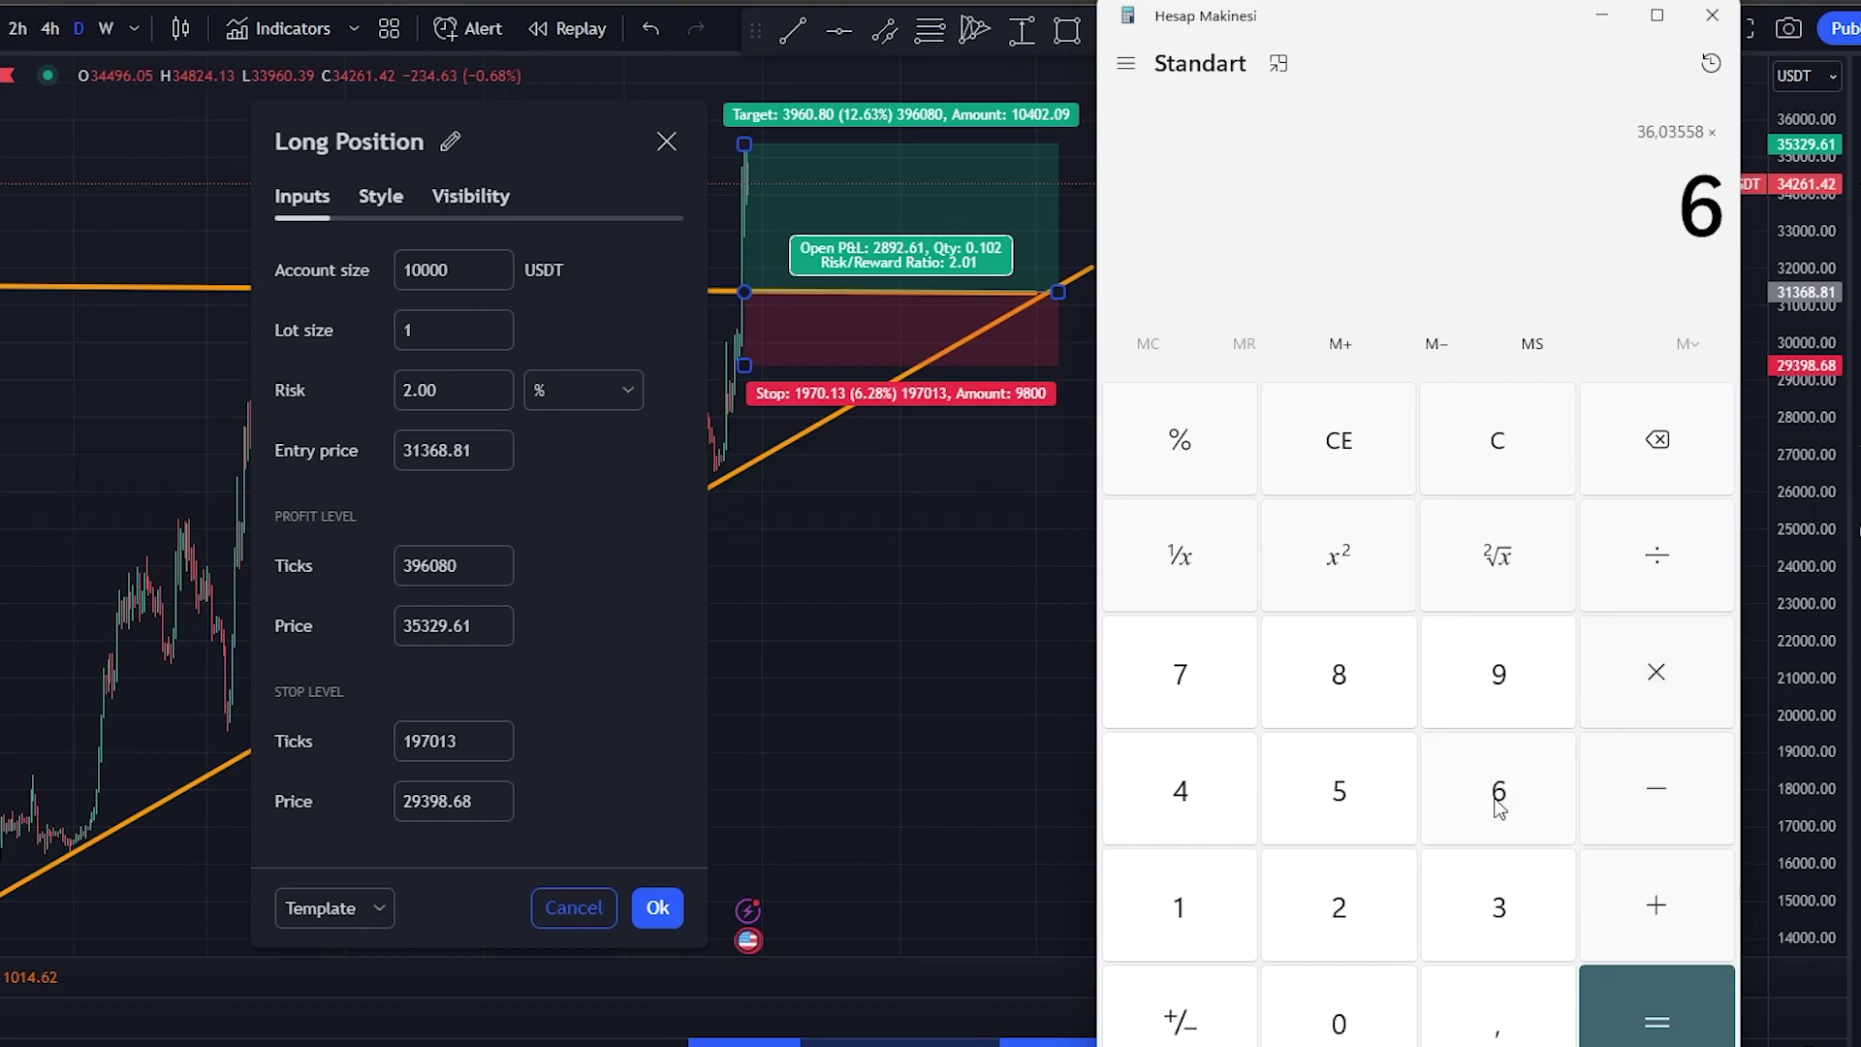
click(1362, 935)
click(1376, 708)
click(1658, 1030)
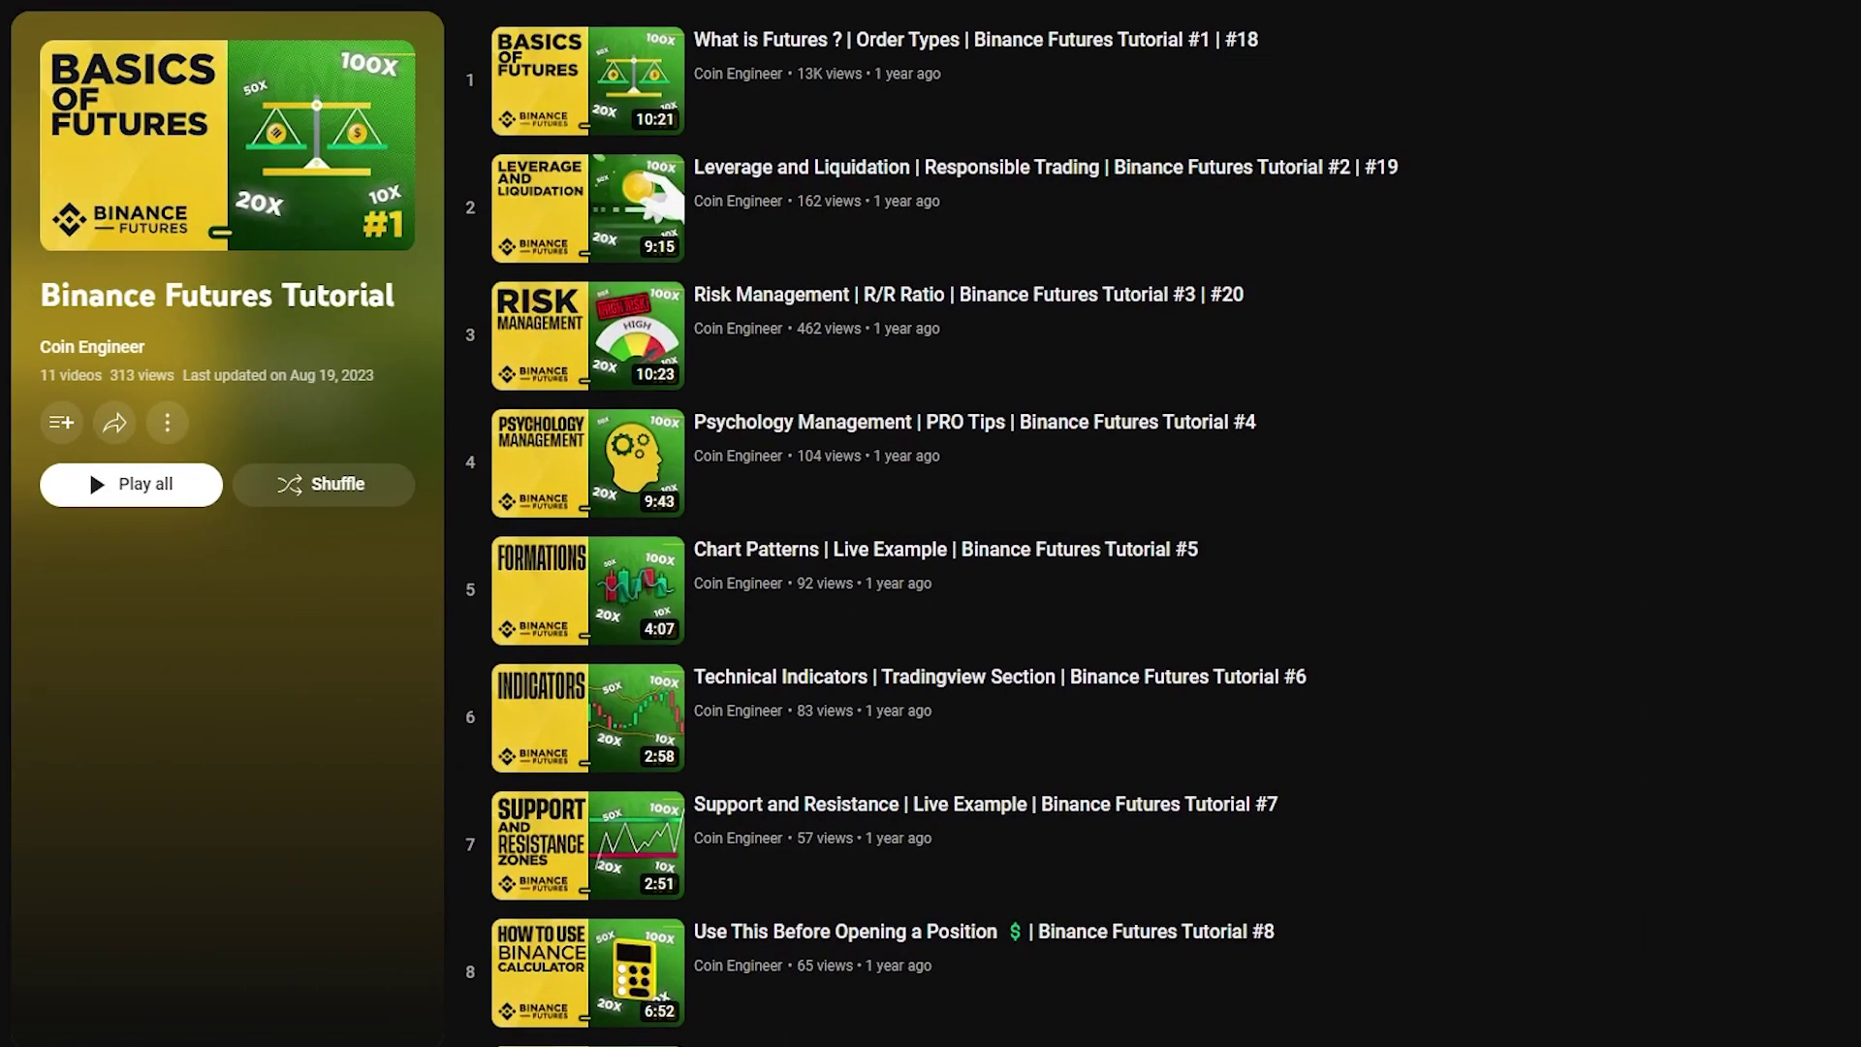
Scroll down the Binance Futures Tutorial playlist until episode #10 is visible.
scroll(89, 467, down, 1)
scroll(942, 524, down, 1)
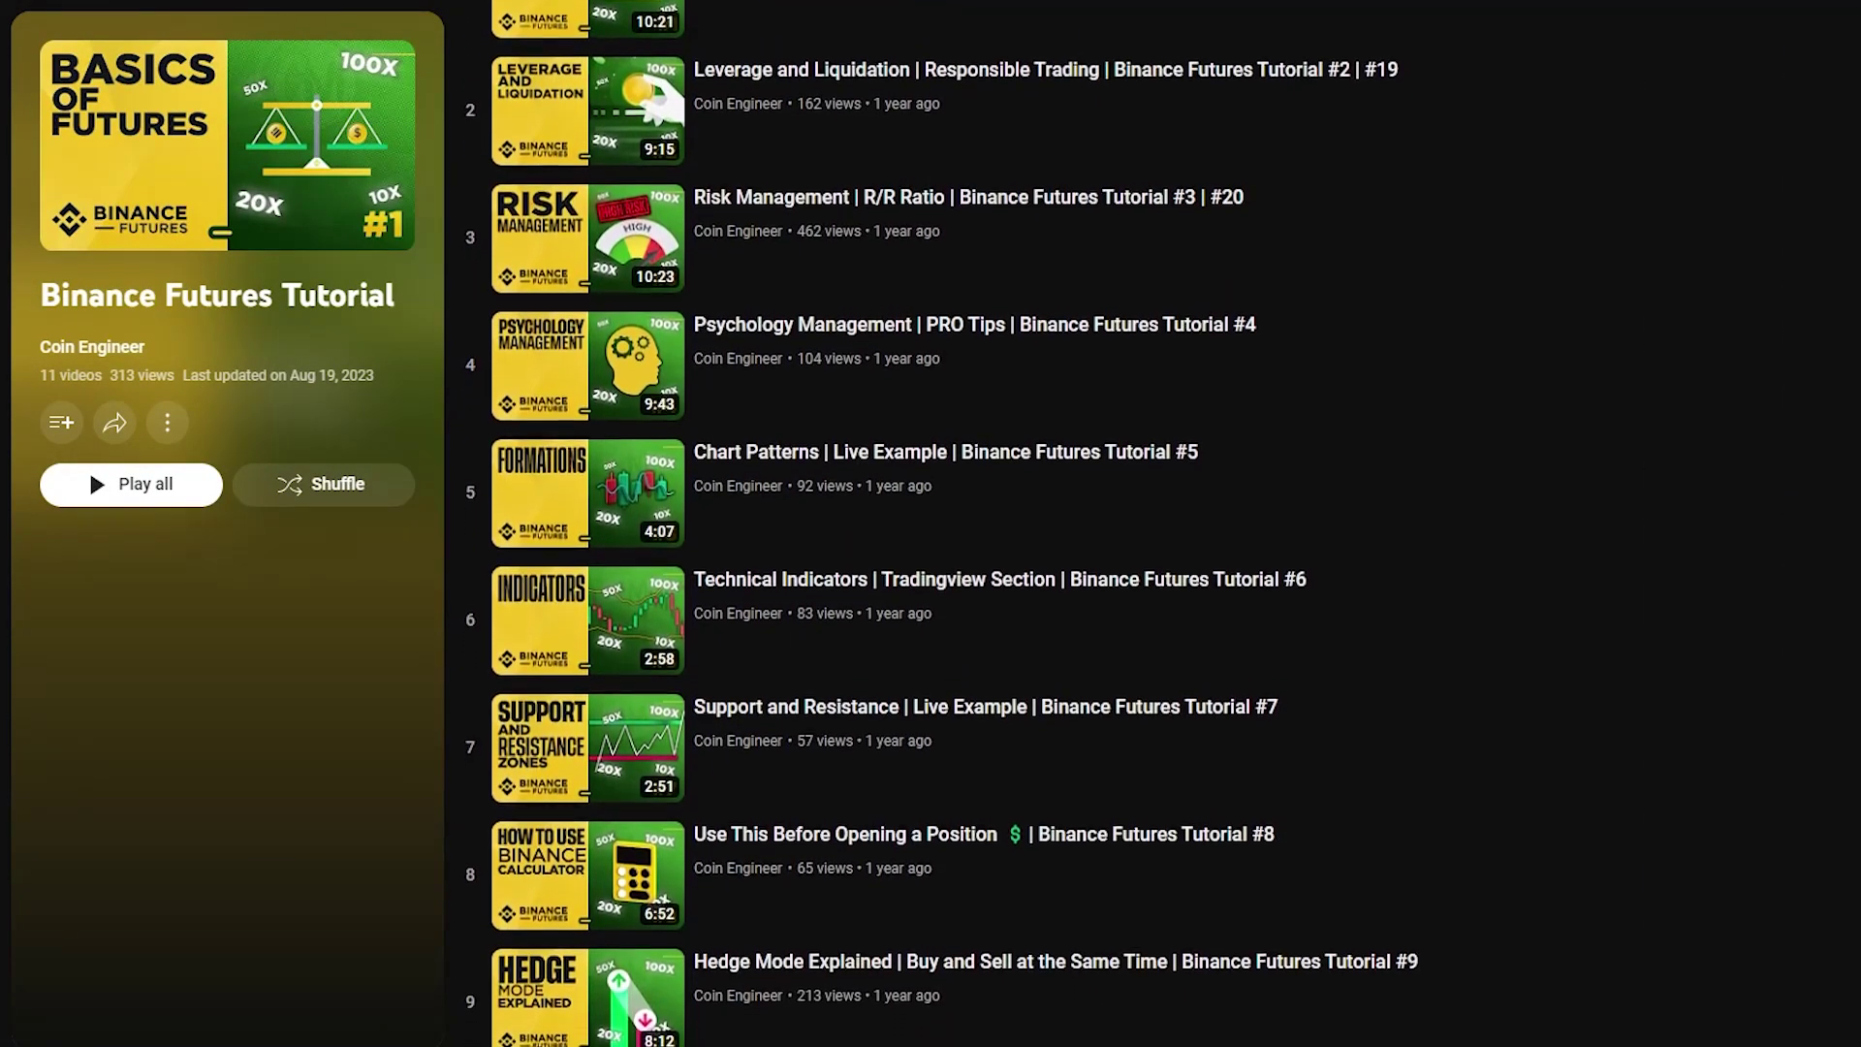
scroll(942, 523, down, 1)
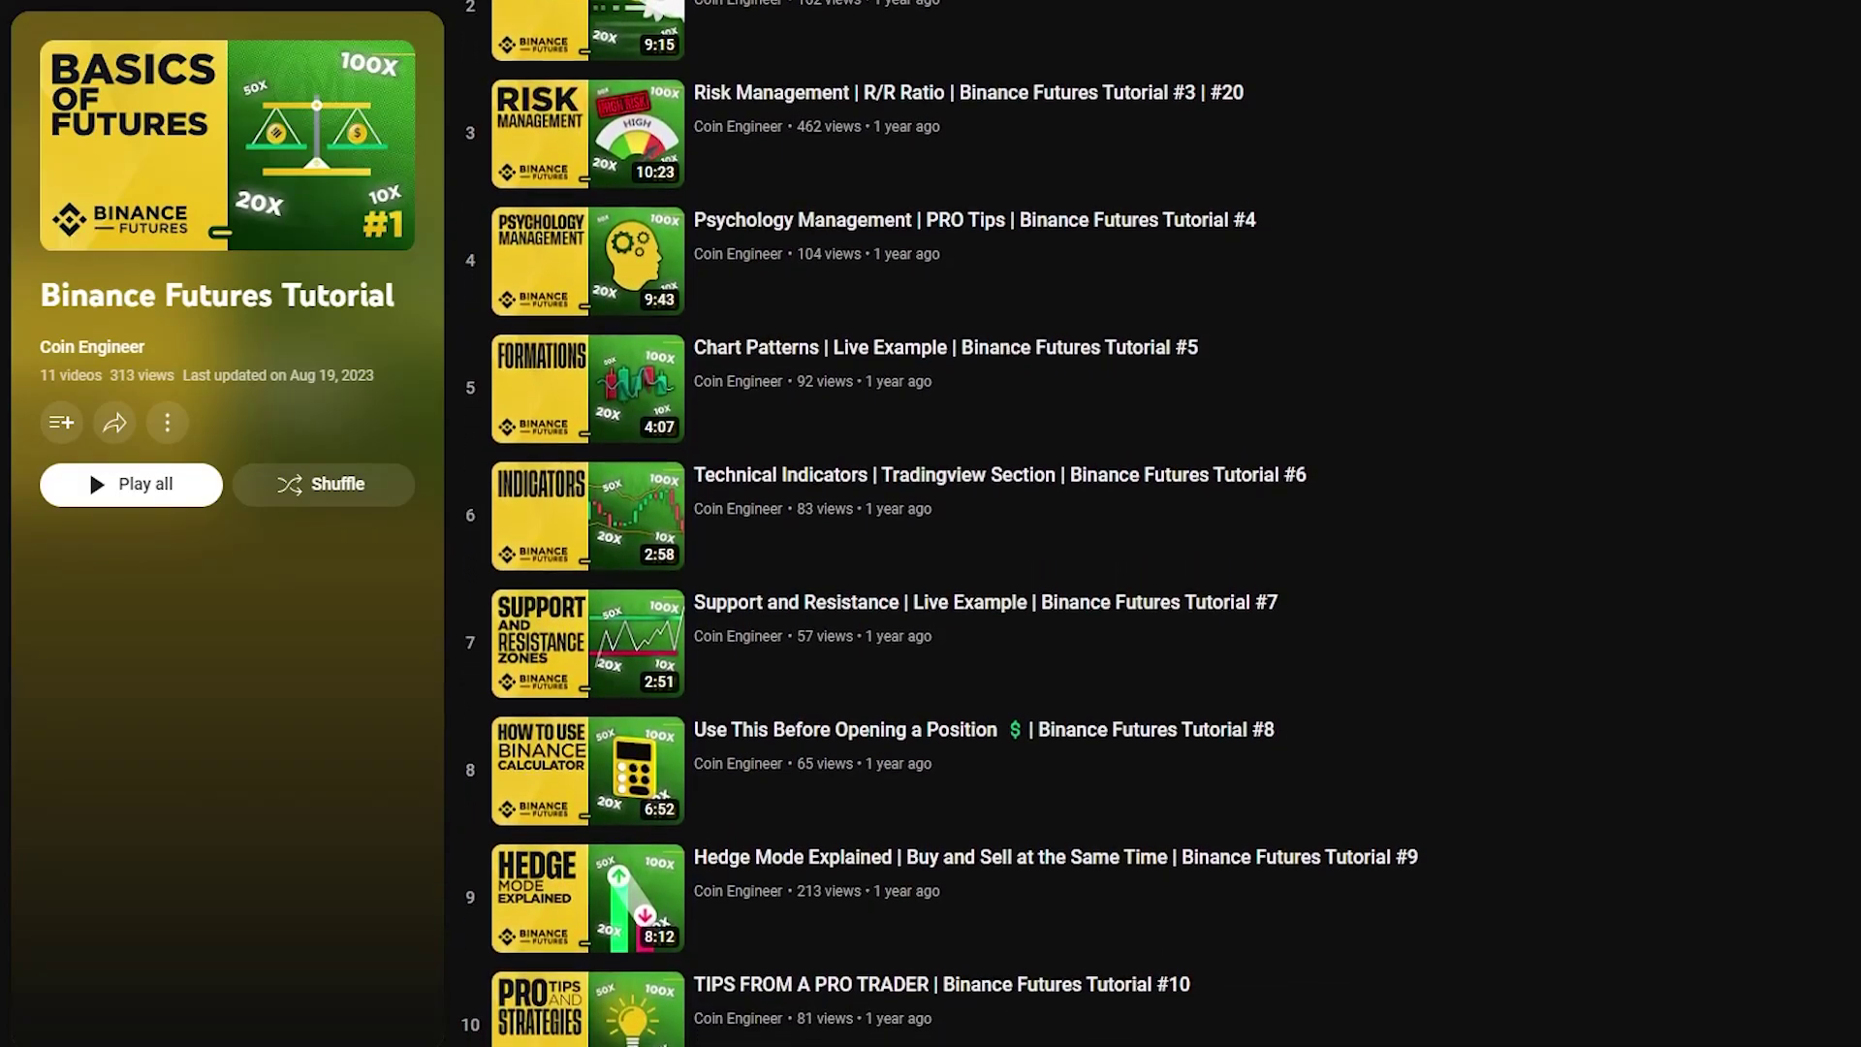
scroll(942, 523, down, 1)
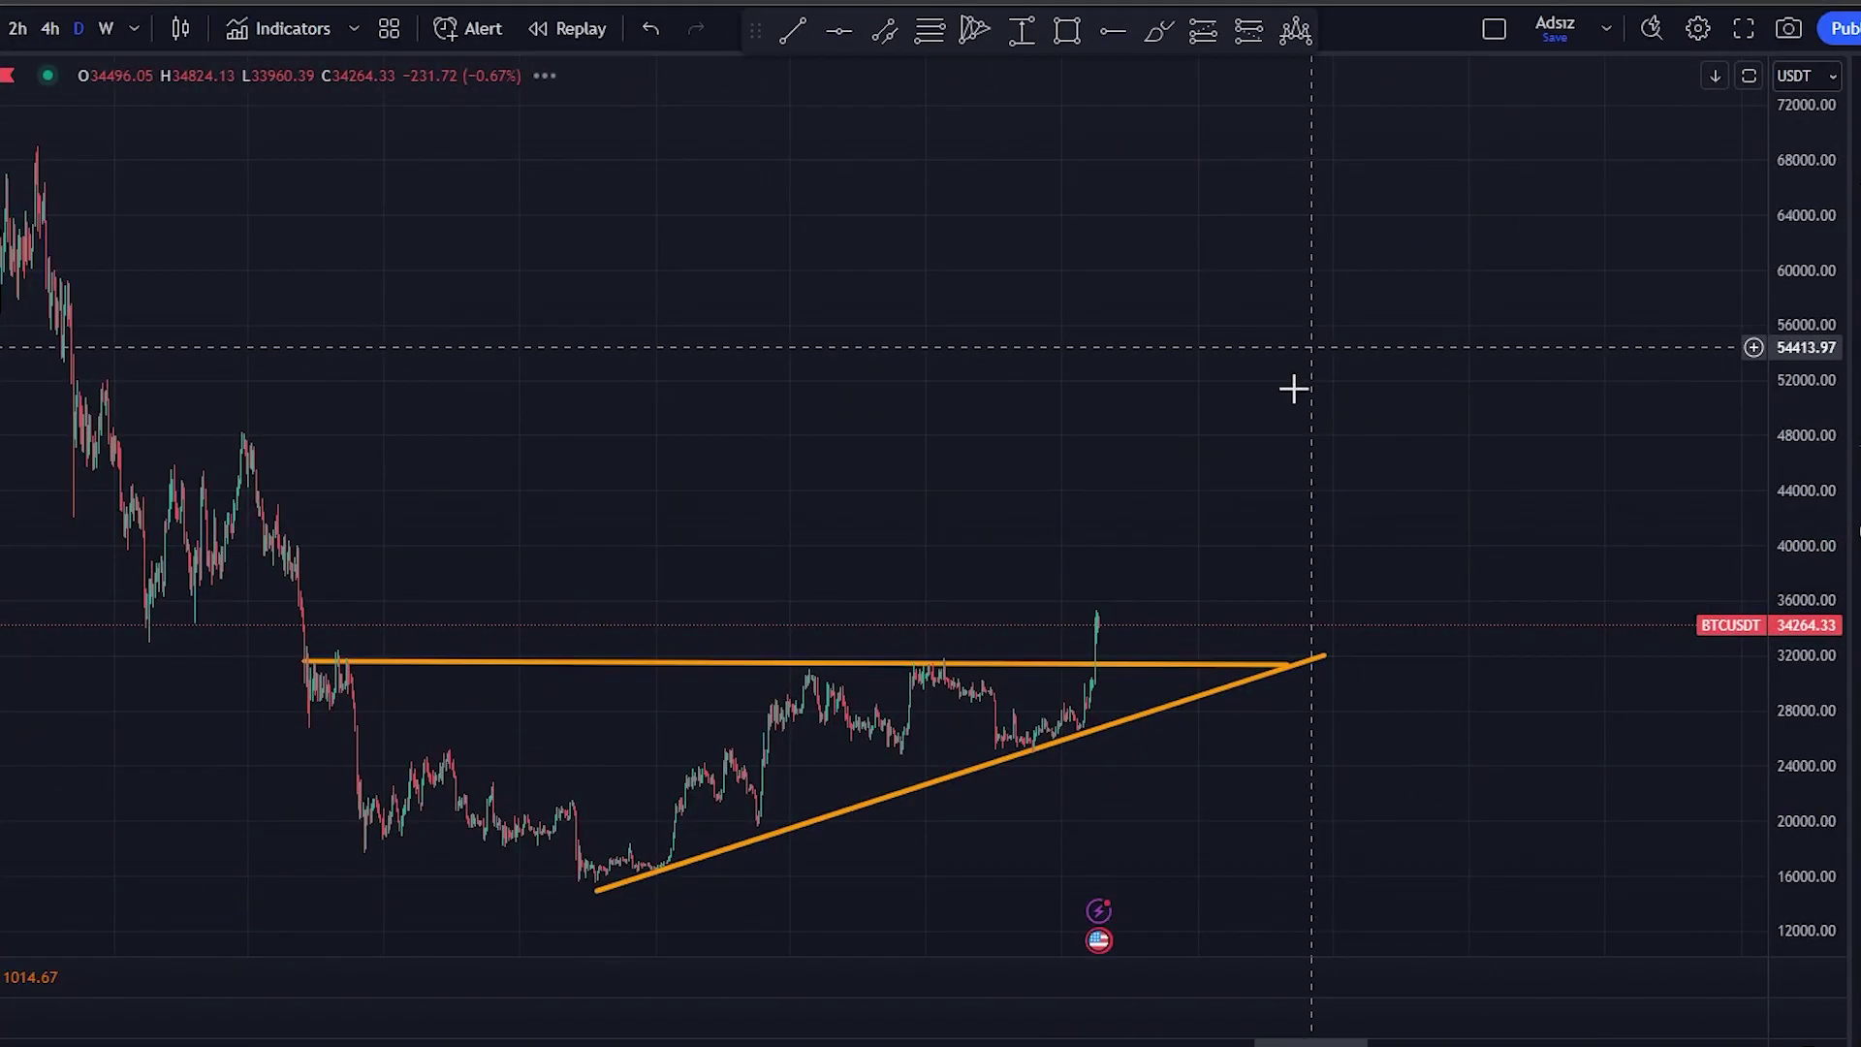
Hand-write 'Diversification' in large letters across the top of the chart, then pan it left.
mouse_move(713, 260)
mouse_down()
mouse_move(716, 145)
mouse_move(717, 259)
mouse_up()
drag(824, 210, 836, 210)
mouse_move(841, 221)
mouse_down()
mouse_move(846, 269)
mouse_move(996, 209)
mouse_move(1067, 284)
mouse_move(1171, 221)
mouse_move(1171, 308)
mouse_up()
drag(1271, 232, 1285, 303)
mouse_move(1260, 194)
mouse_down()
mouse_move(1279, 194)
mouse_move(1343, 349)
mouse_up()
mouse_move(1323, 264)
mouse_down()
mouse_move(1392, 258)
mouse_move(1406, 293)
mouse_up()
drag(1399, 202, 1411, 201)
mouse_move(1474, 240)
mouse_down()
mouse_move(1483, 282)
mouse_move(1498, 263)
mouse_move(1527, 276)
mouse_move(1534, 306)
mouse_up()
drag(1551, 206, 1563, 310)
mouse_move(1530, 245)
mouse_down()
mouse_move(1609, 238)
mouse_move(1628, 320)
mouse_up()
mouse_move(1669, 260)
mouse_down()
mouse_move(1735, 316)
mouse_move(1512, 316)
mouse_up()
key(Escape)
drag(1683, 300, 1234, 420)
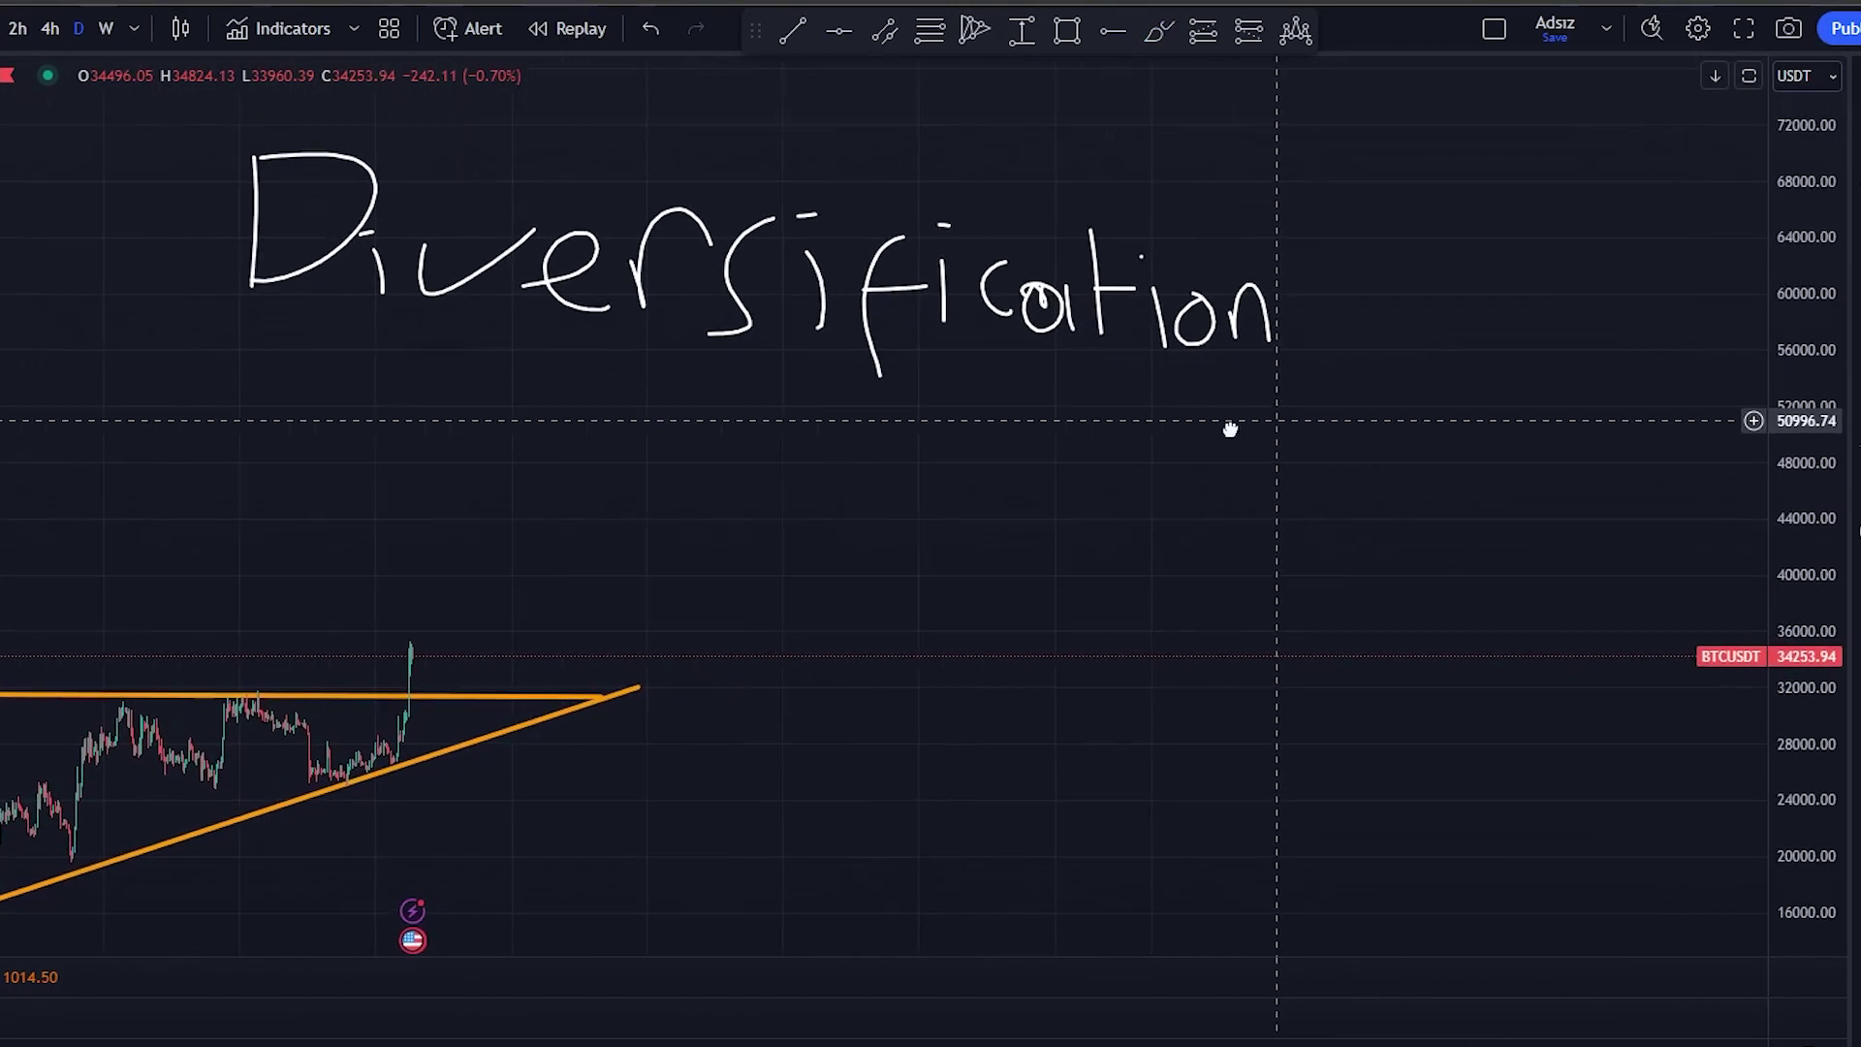
click(1853, 85)
click(1602, 81)
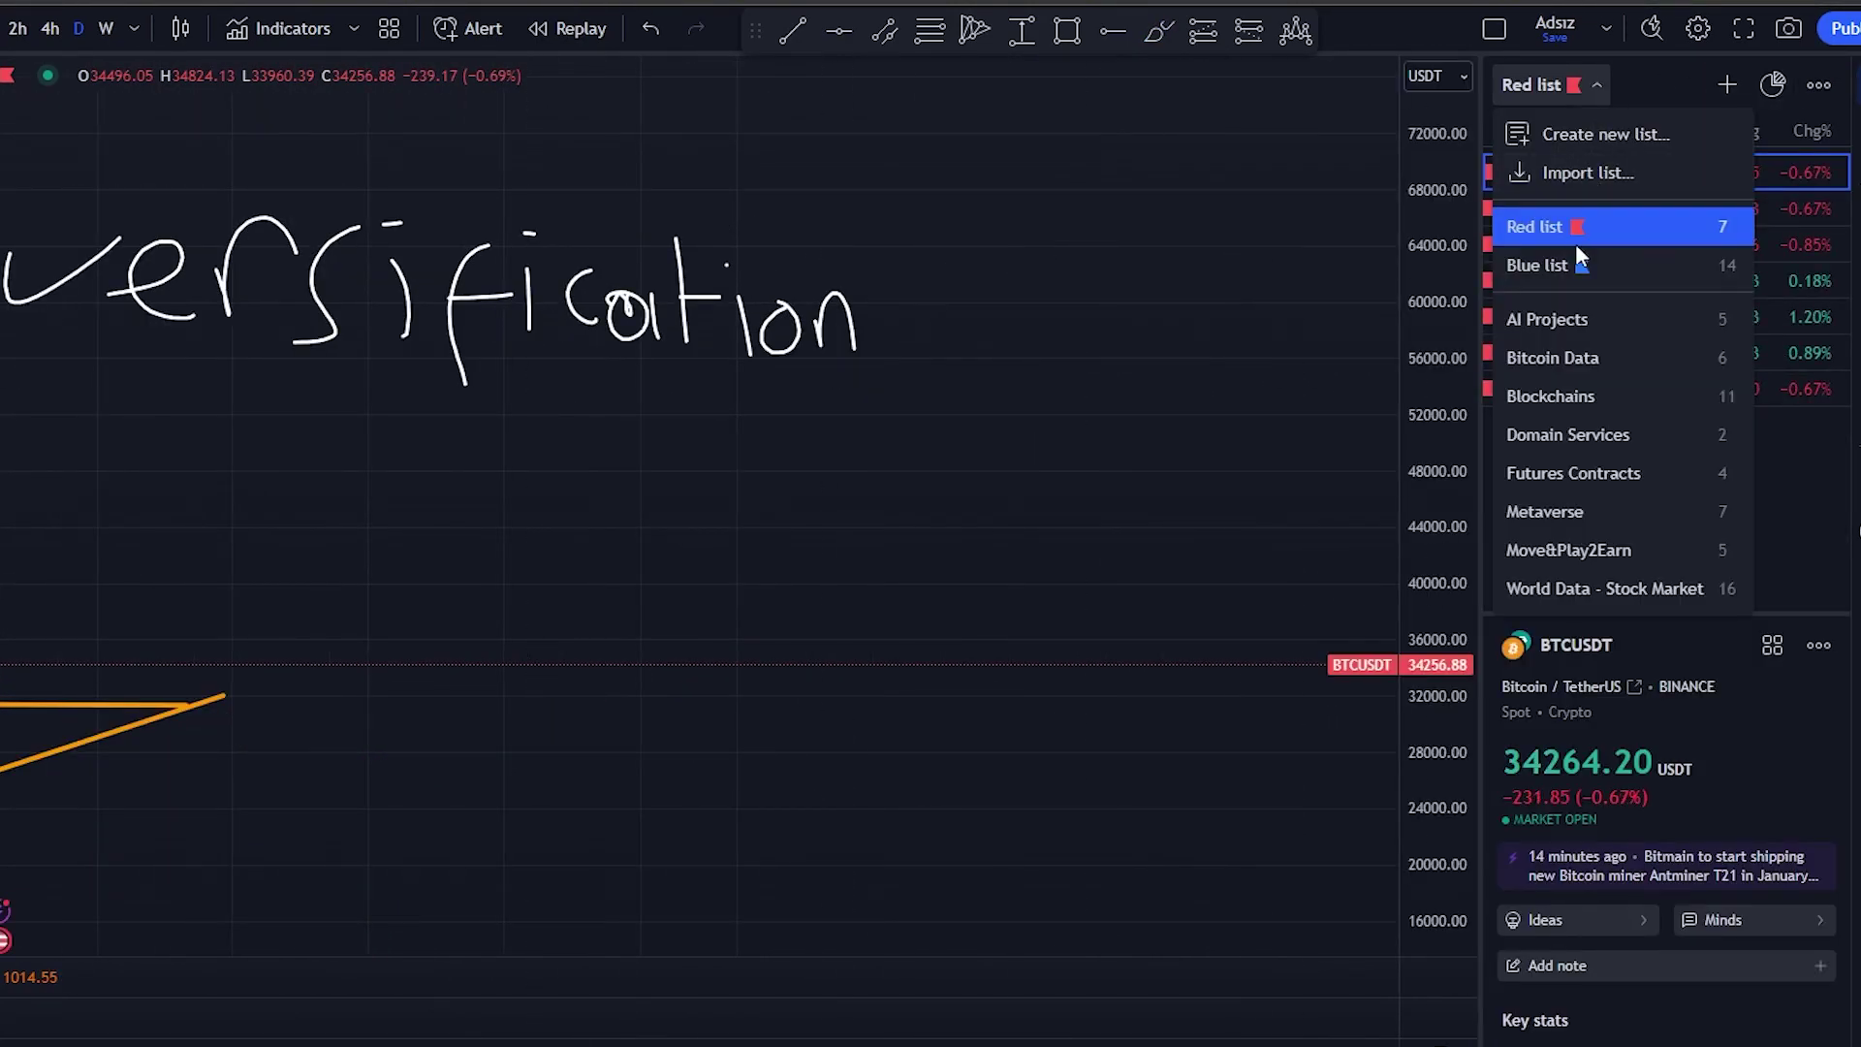
click(1585, 406)
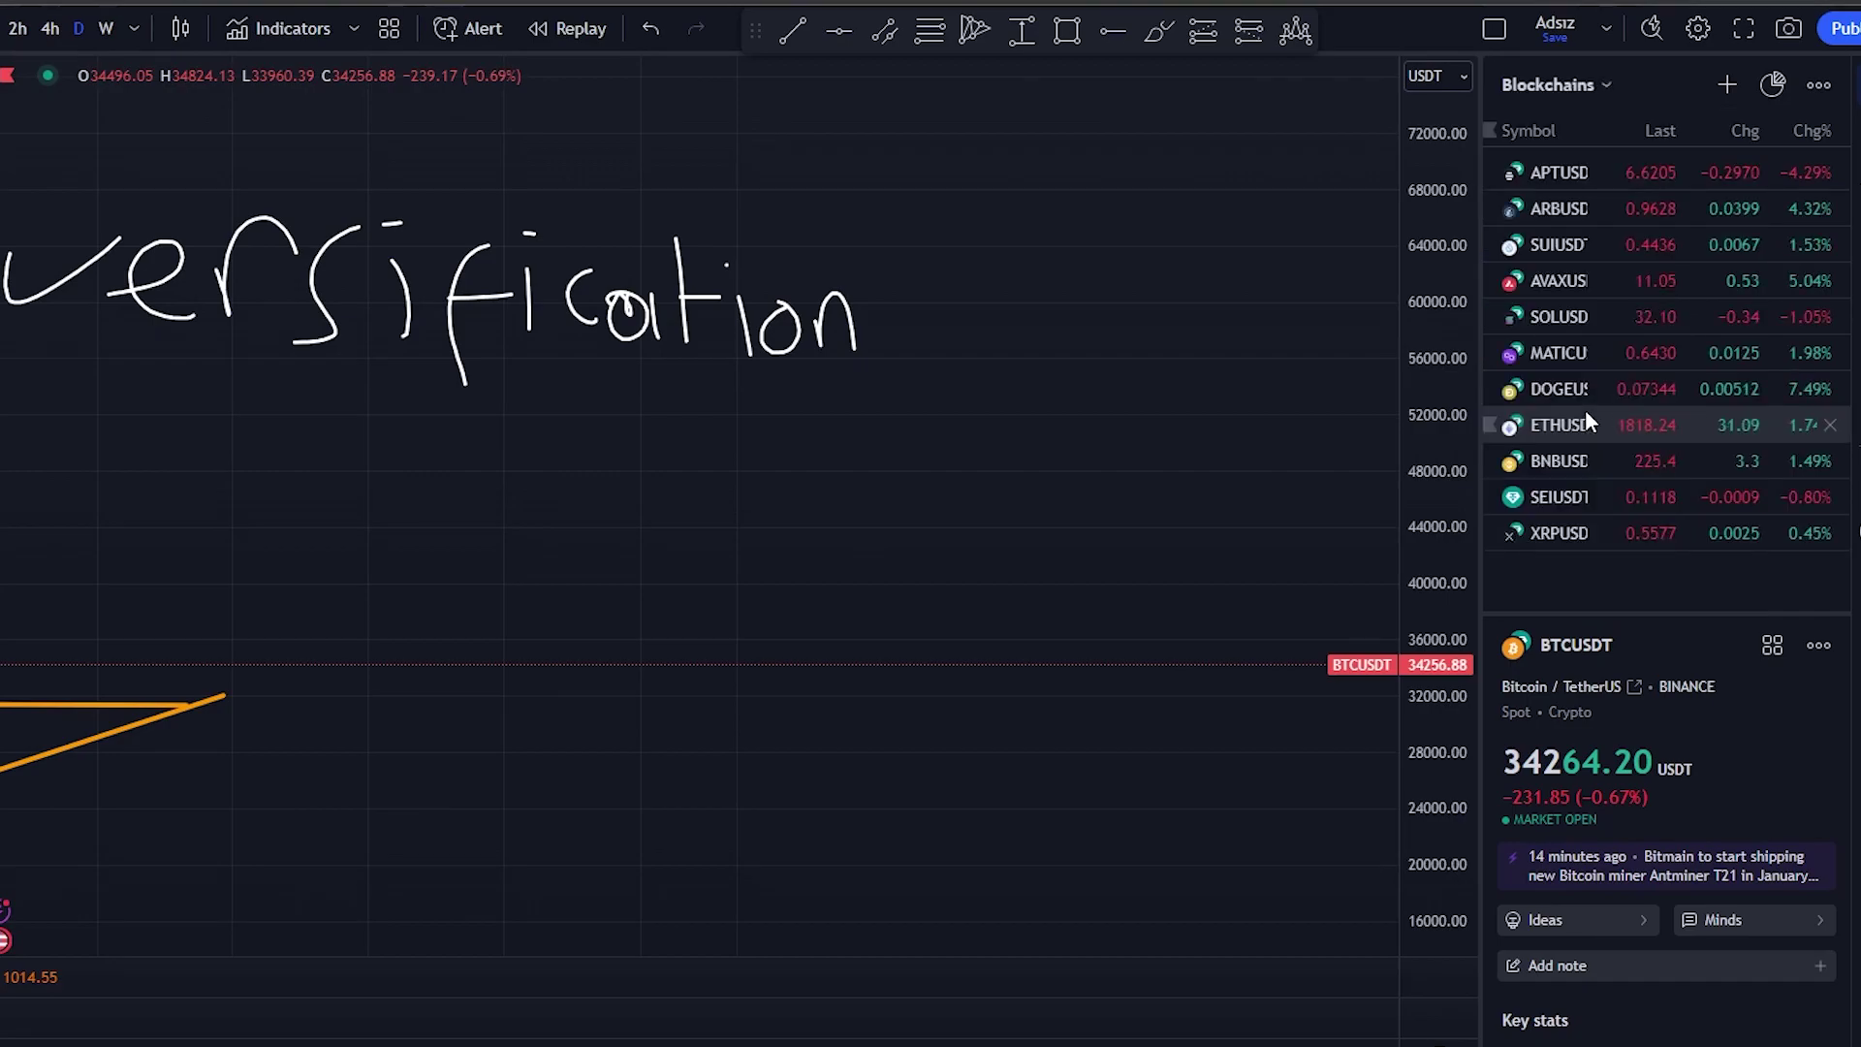
click(1609, 84)
click(1569, 322)
click(1609, 82)
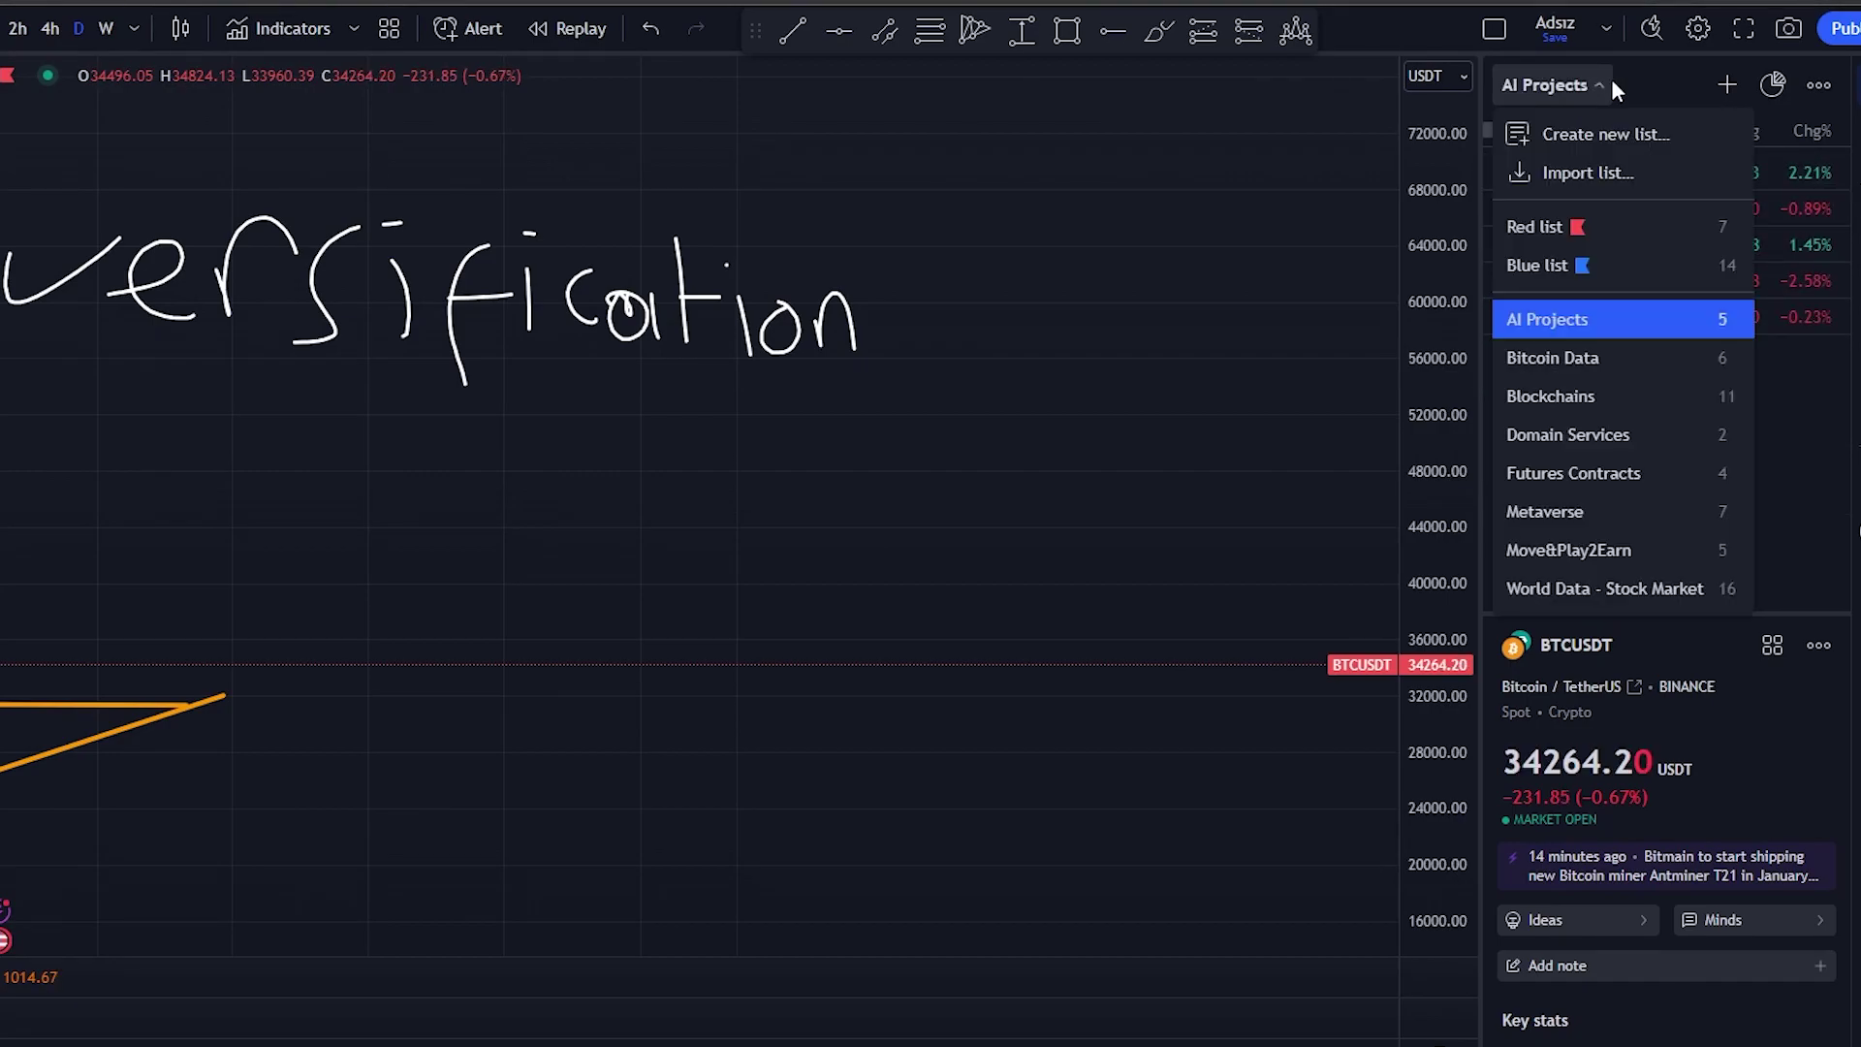
click(1542, 514)
click(1600, 83)
click(1596, 548)
click(1650, 85)
click(1543, 246)
click(1590, 84)
click(1551, 217)
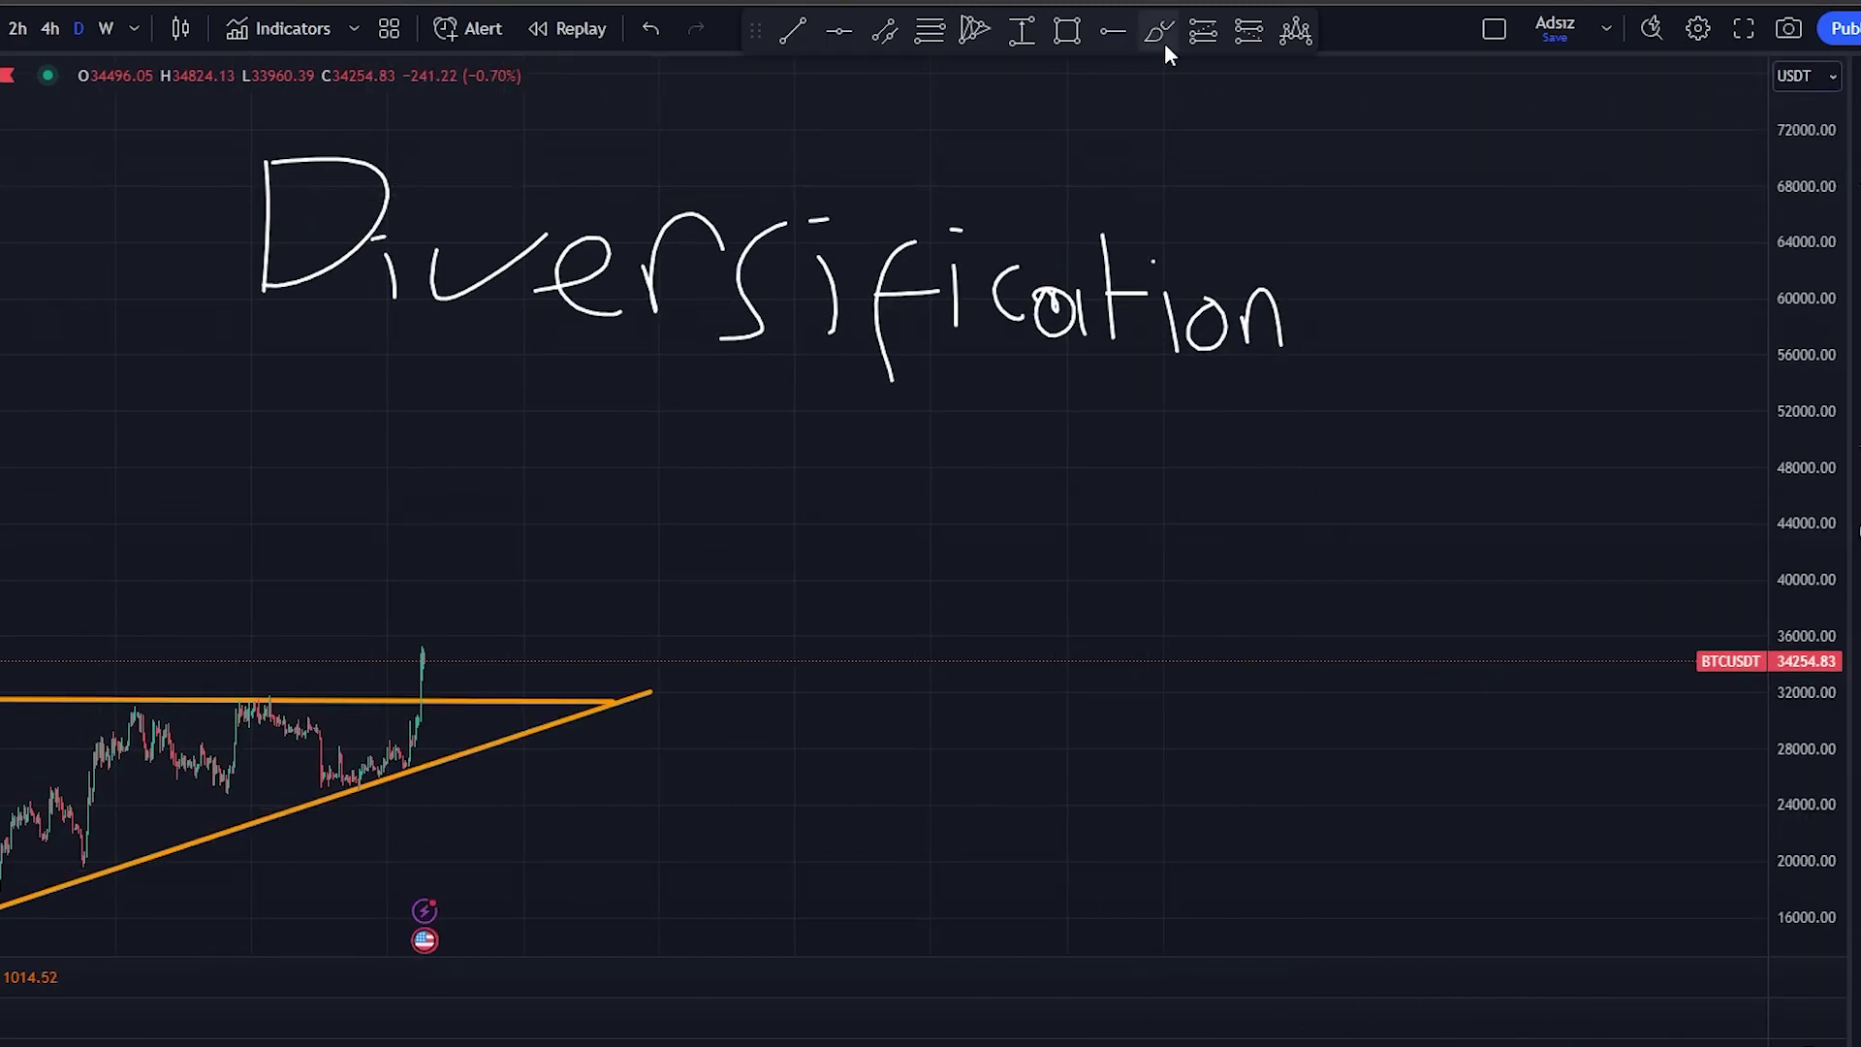
Hand-write 'Emotion!' with the brush below Diversification.
click(1160, 32)
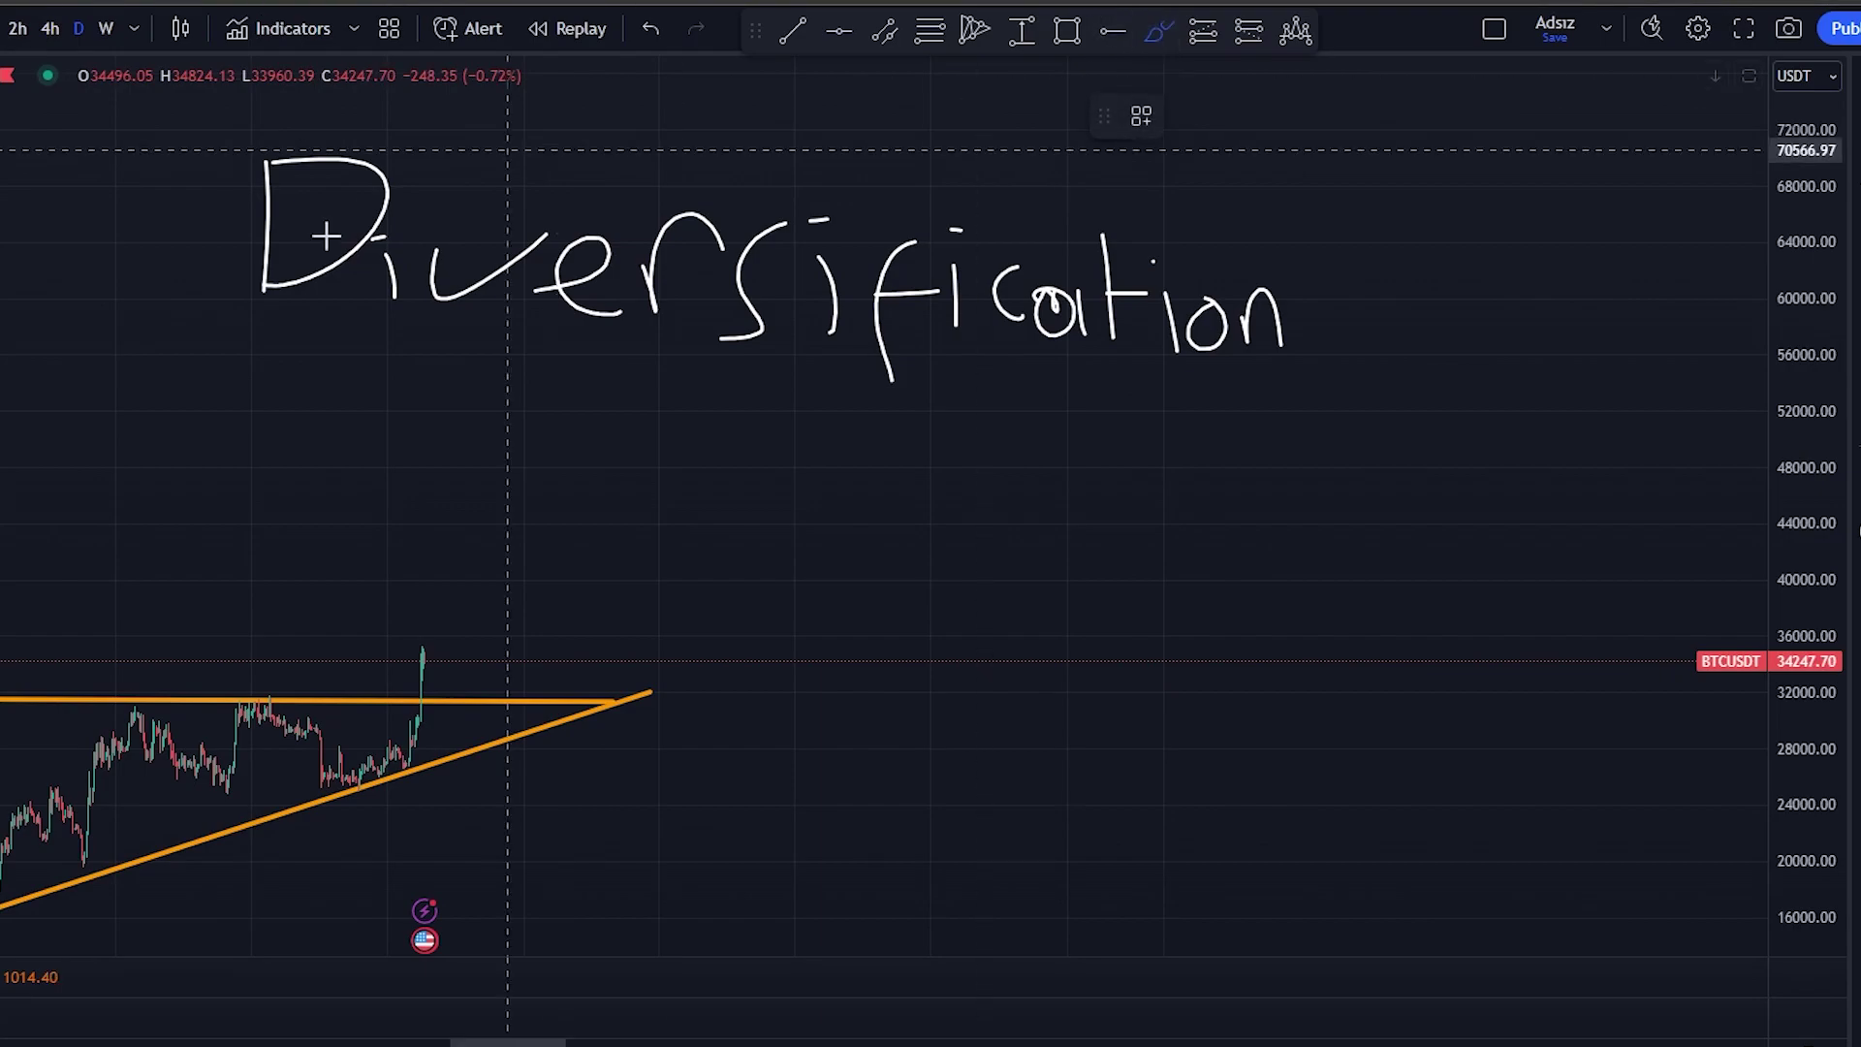
drag(267, 351, 274, 461)
mouse_move(276, 355)
mouse_down()
mouse_move(329, 362)
mouse_move(378, 468)
mouse_move(419, 415)
mouse_move(516, 420)
mouse_up()
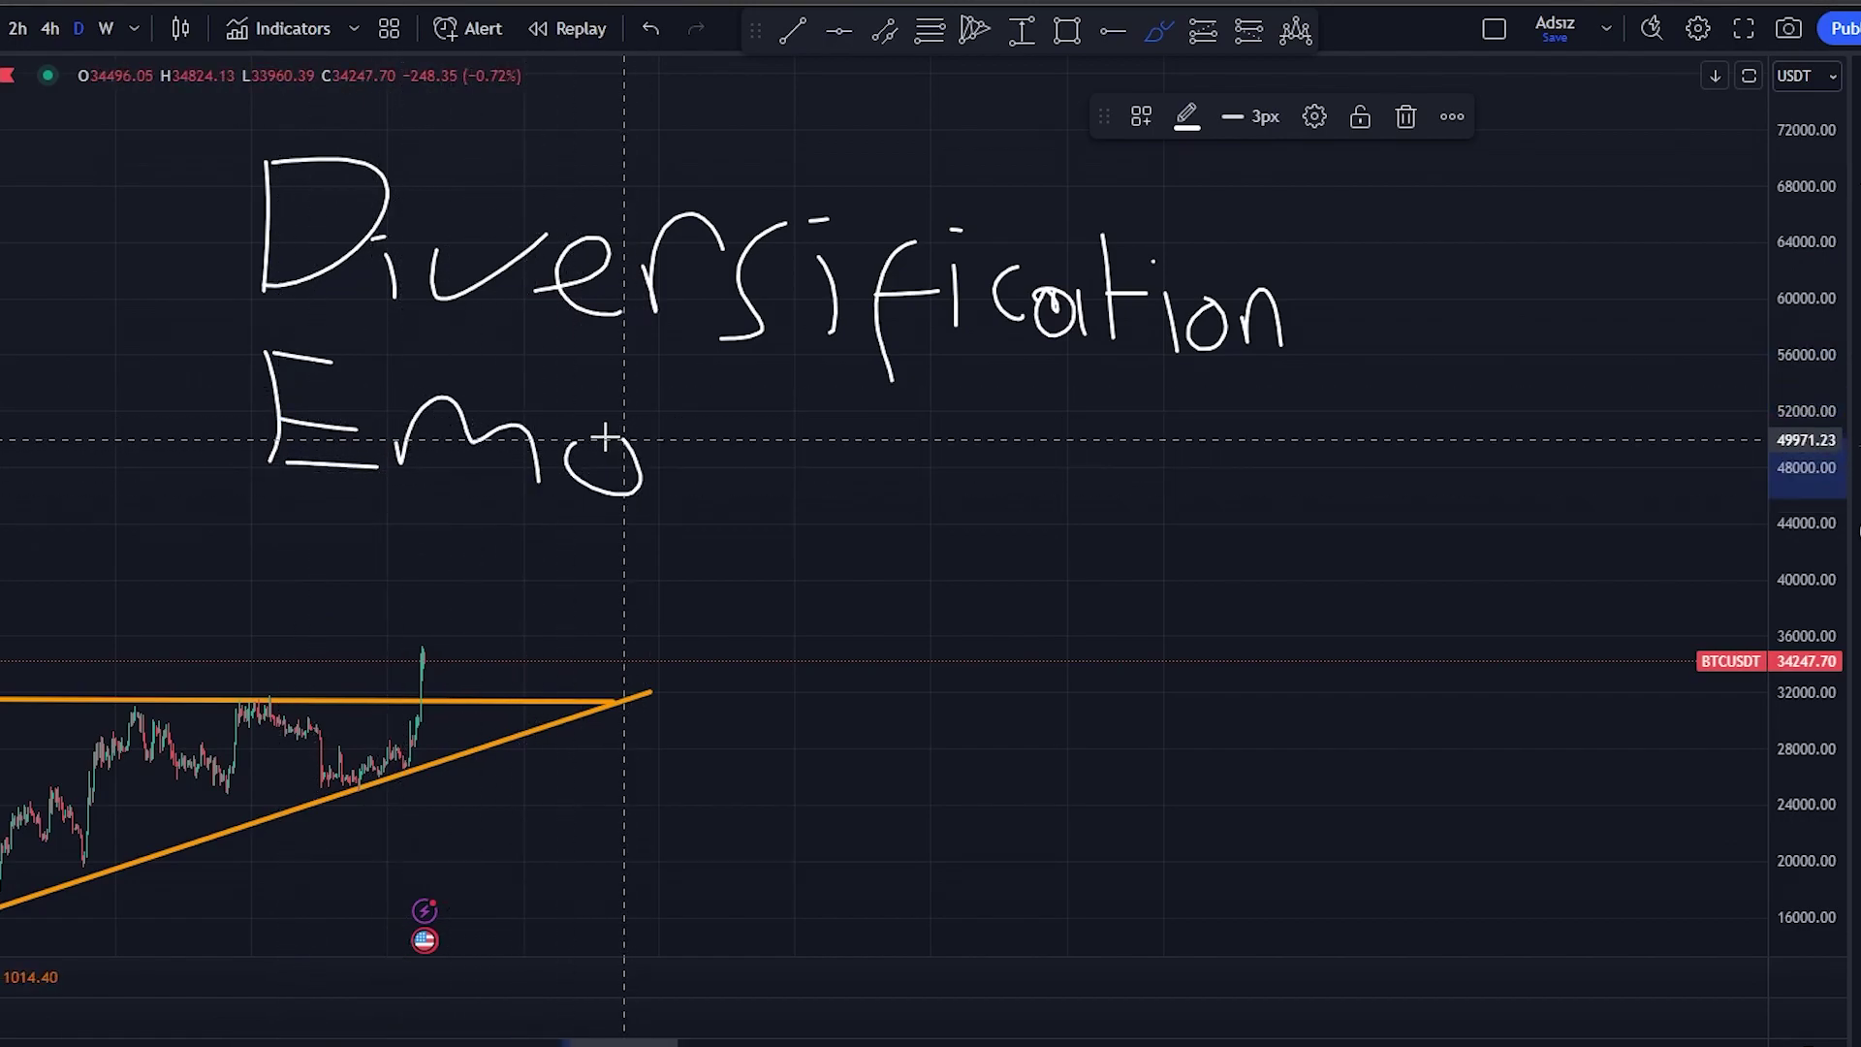
drag(643, 380, 690, 508)
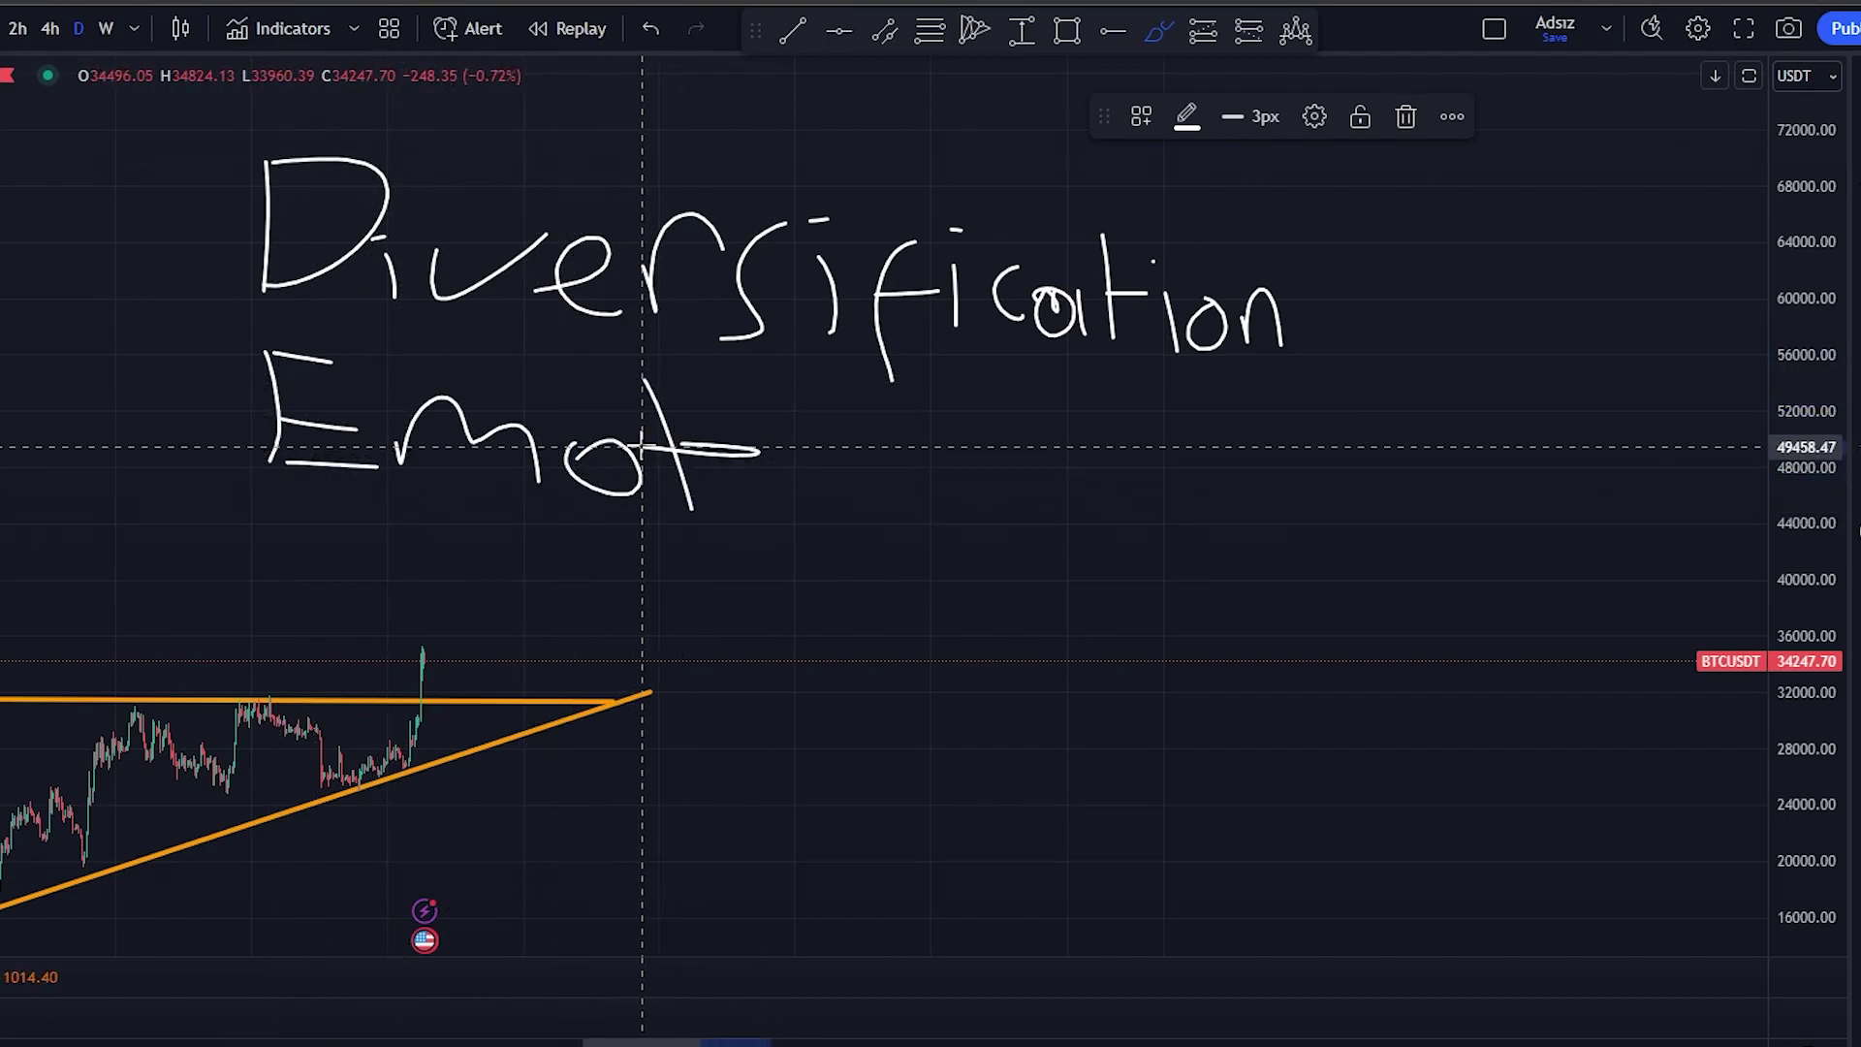
drag(846, 456, 859, 516)
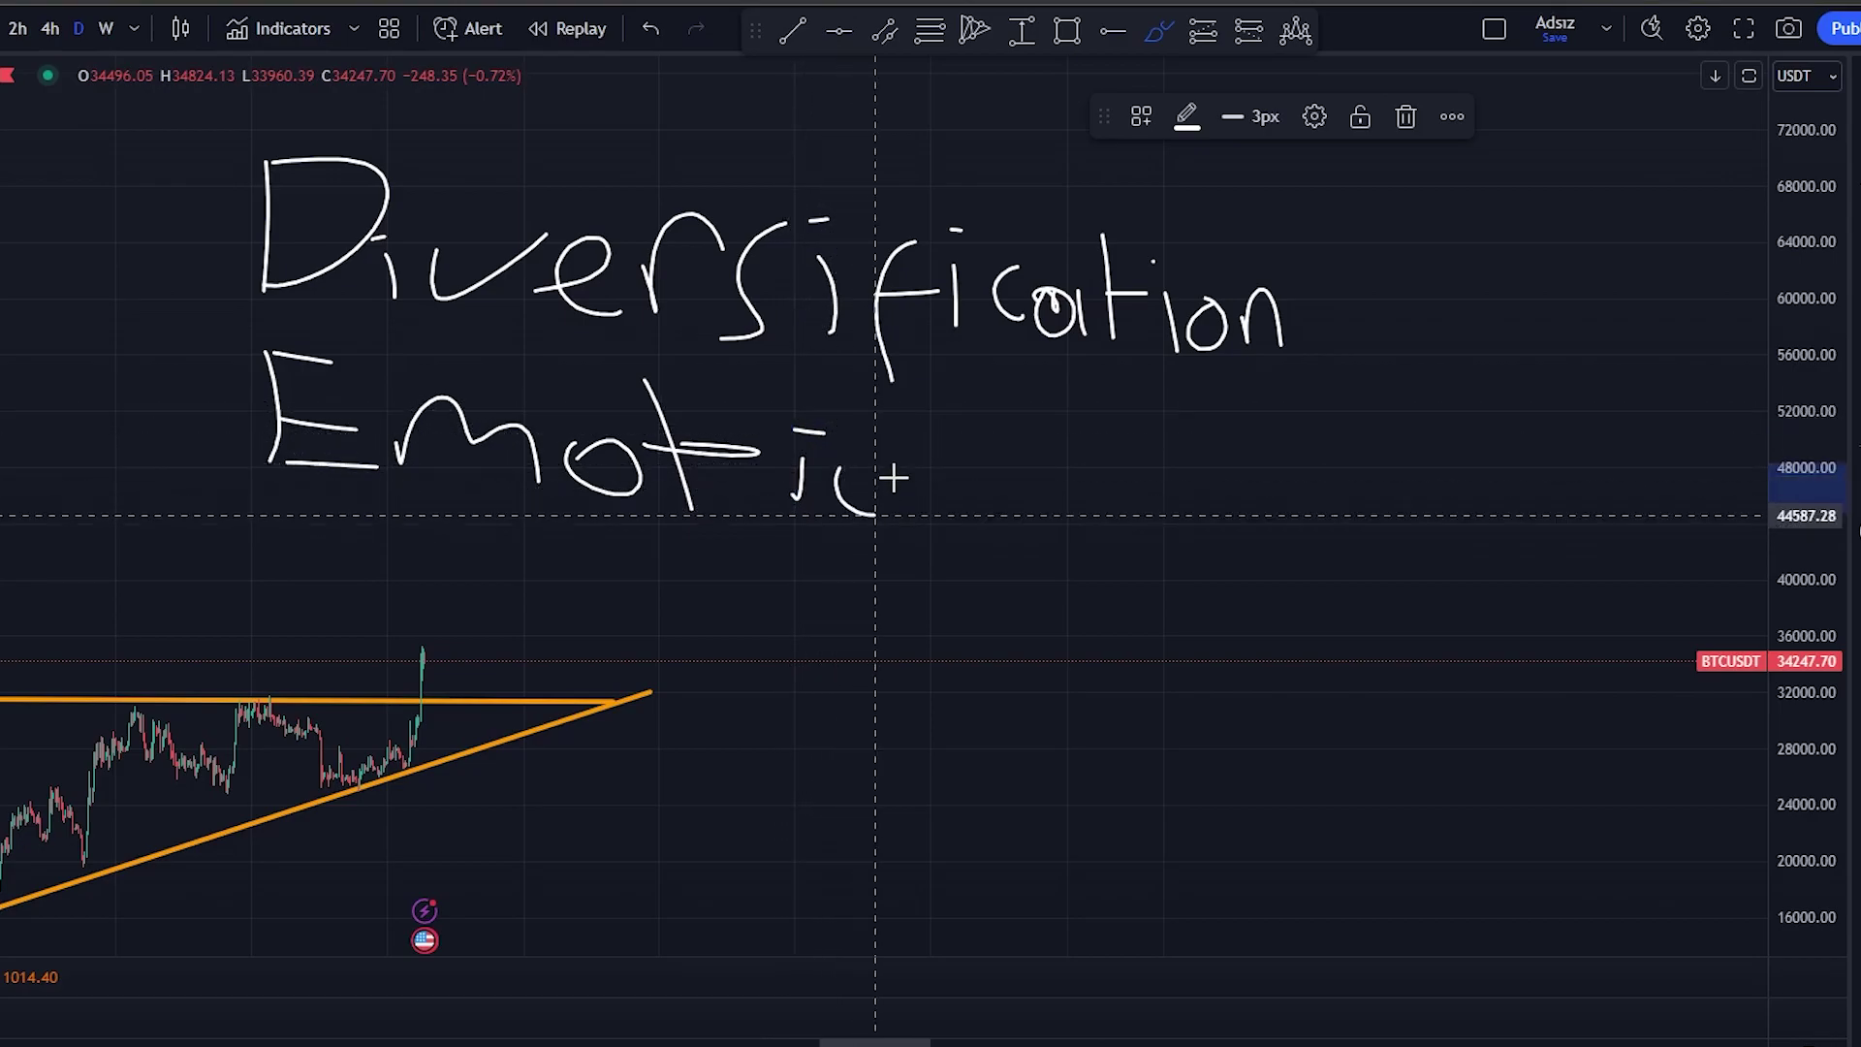
mouse_move(923, 458)
mouse_down()
mouse_move(926, 497)
mouse_move(1003, 514)
mouse_up()
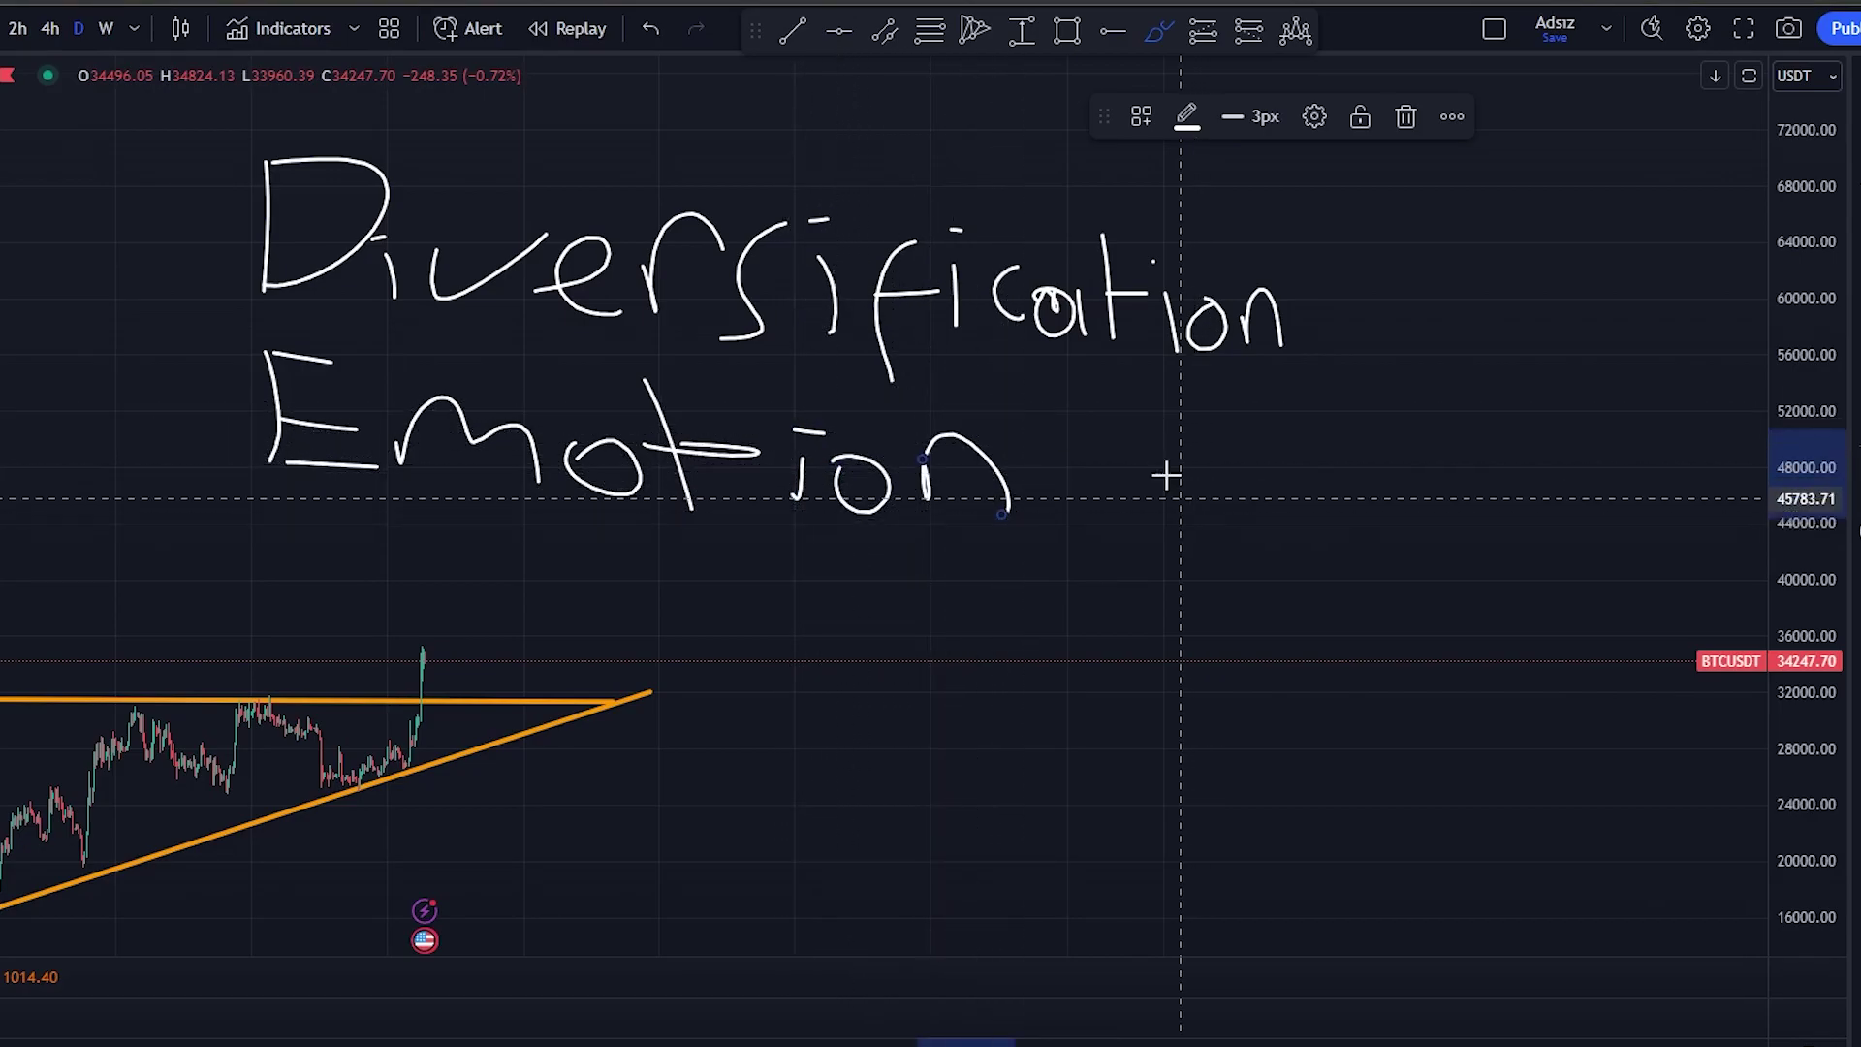
drag(1053, 367, 1085, 544)
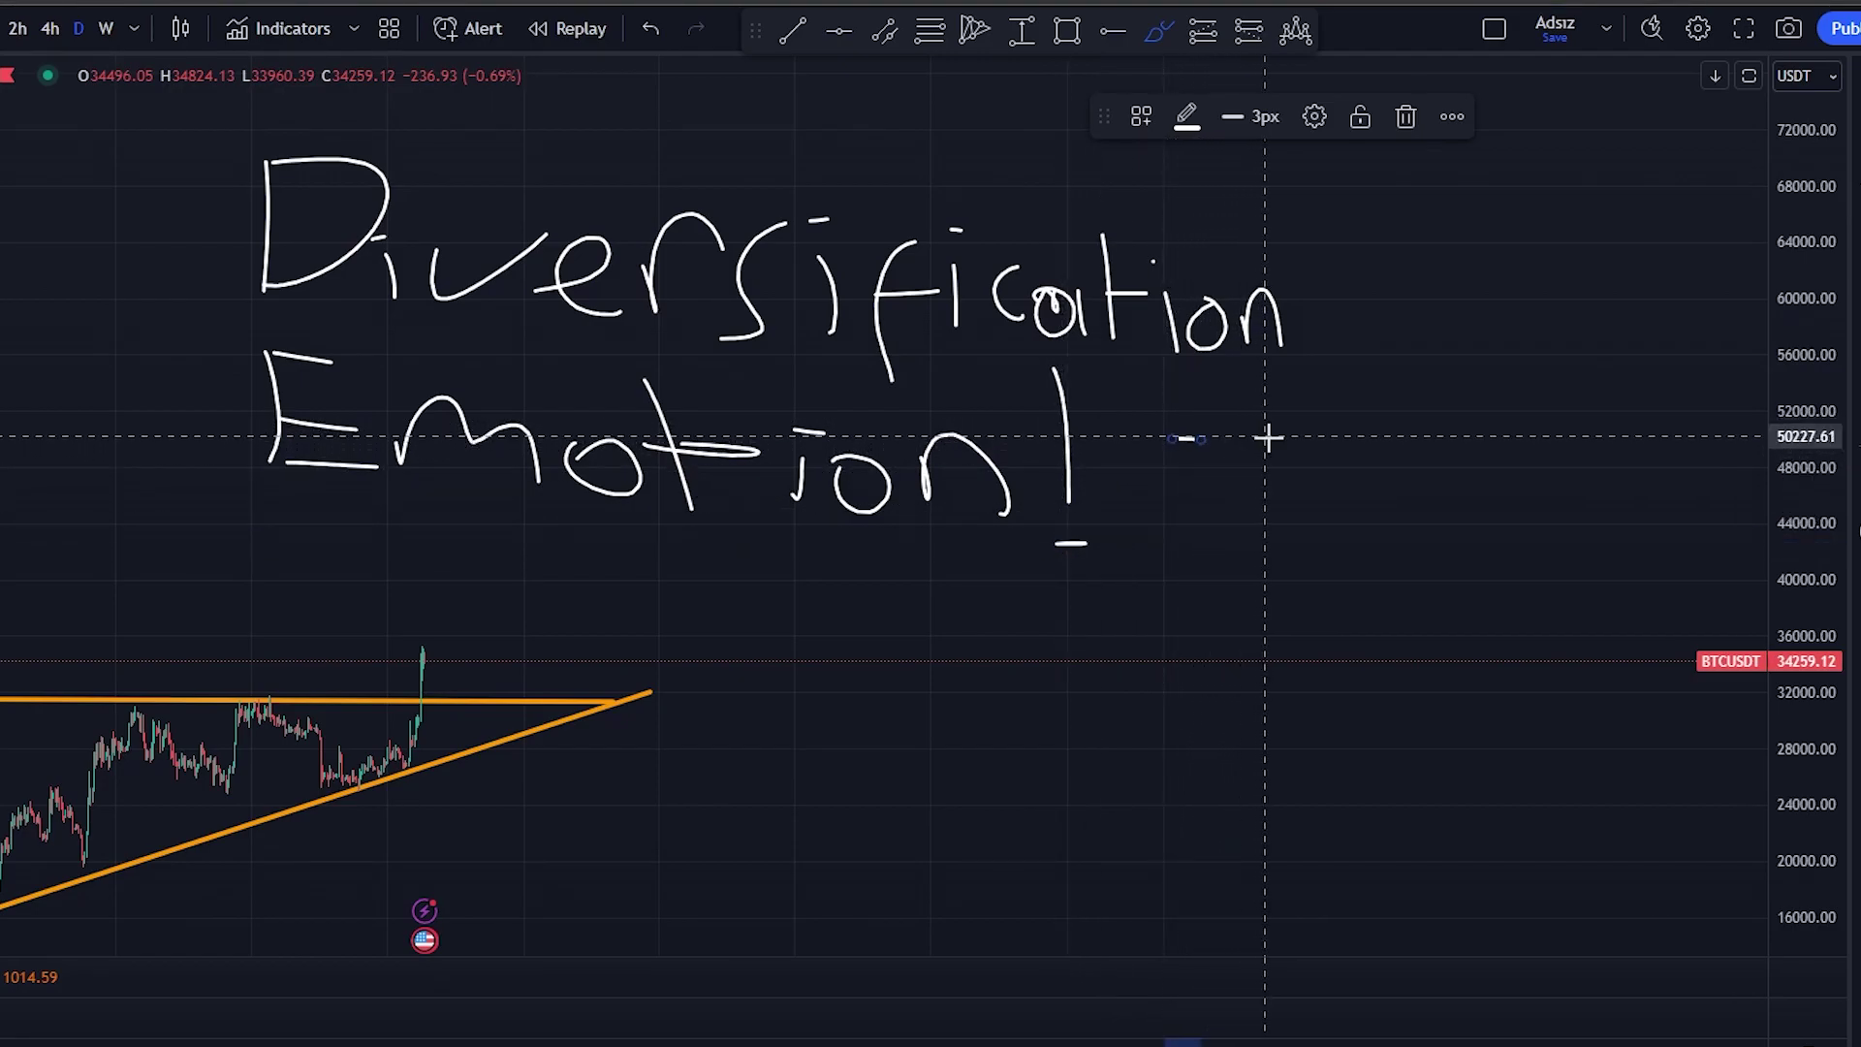
Draw a frowning face beside Emotion and begin the R of a third line.
mouse_move(1178, 506)
mouse_down()
mouse_move(1280, 489)
mouse_move(1315, 529)
mouse_up()
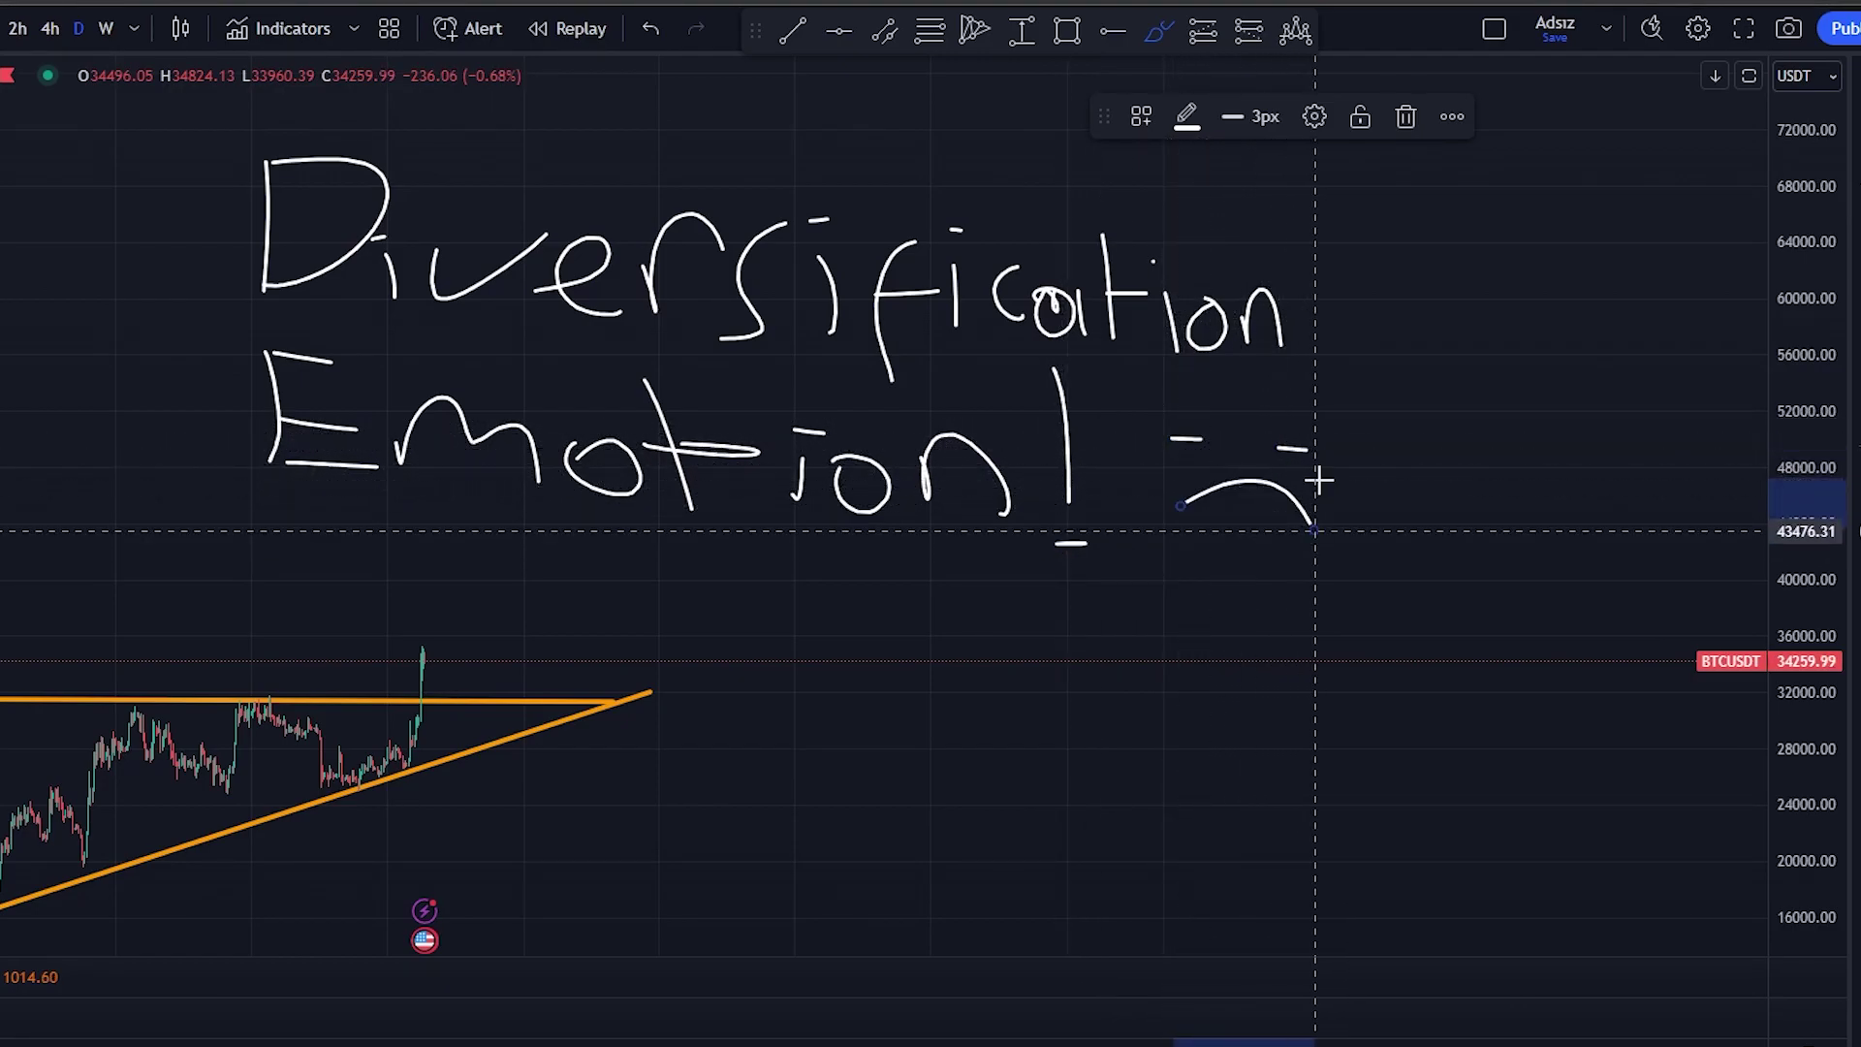
drag(1343, 412, 1346, 465)
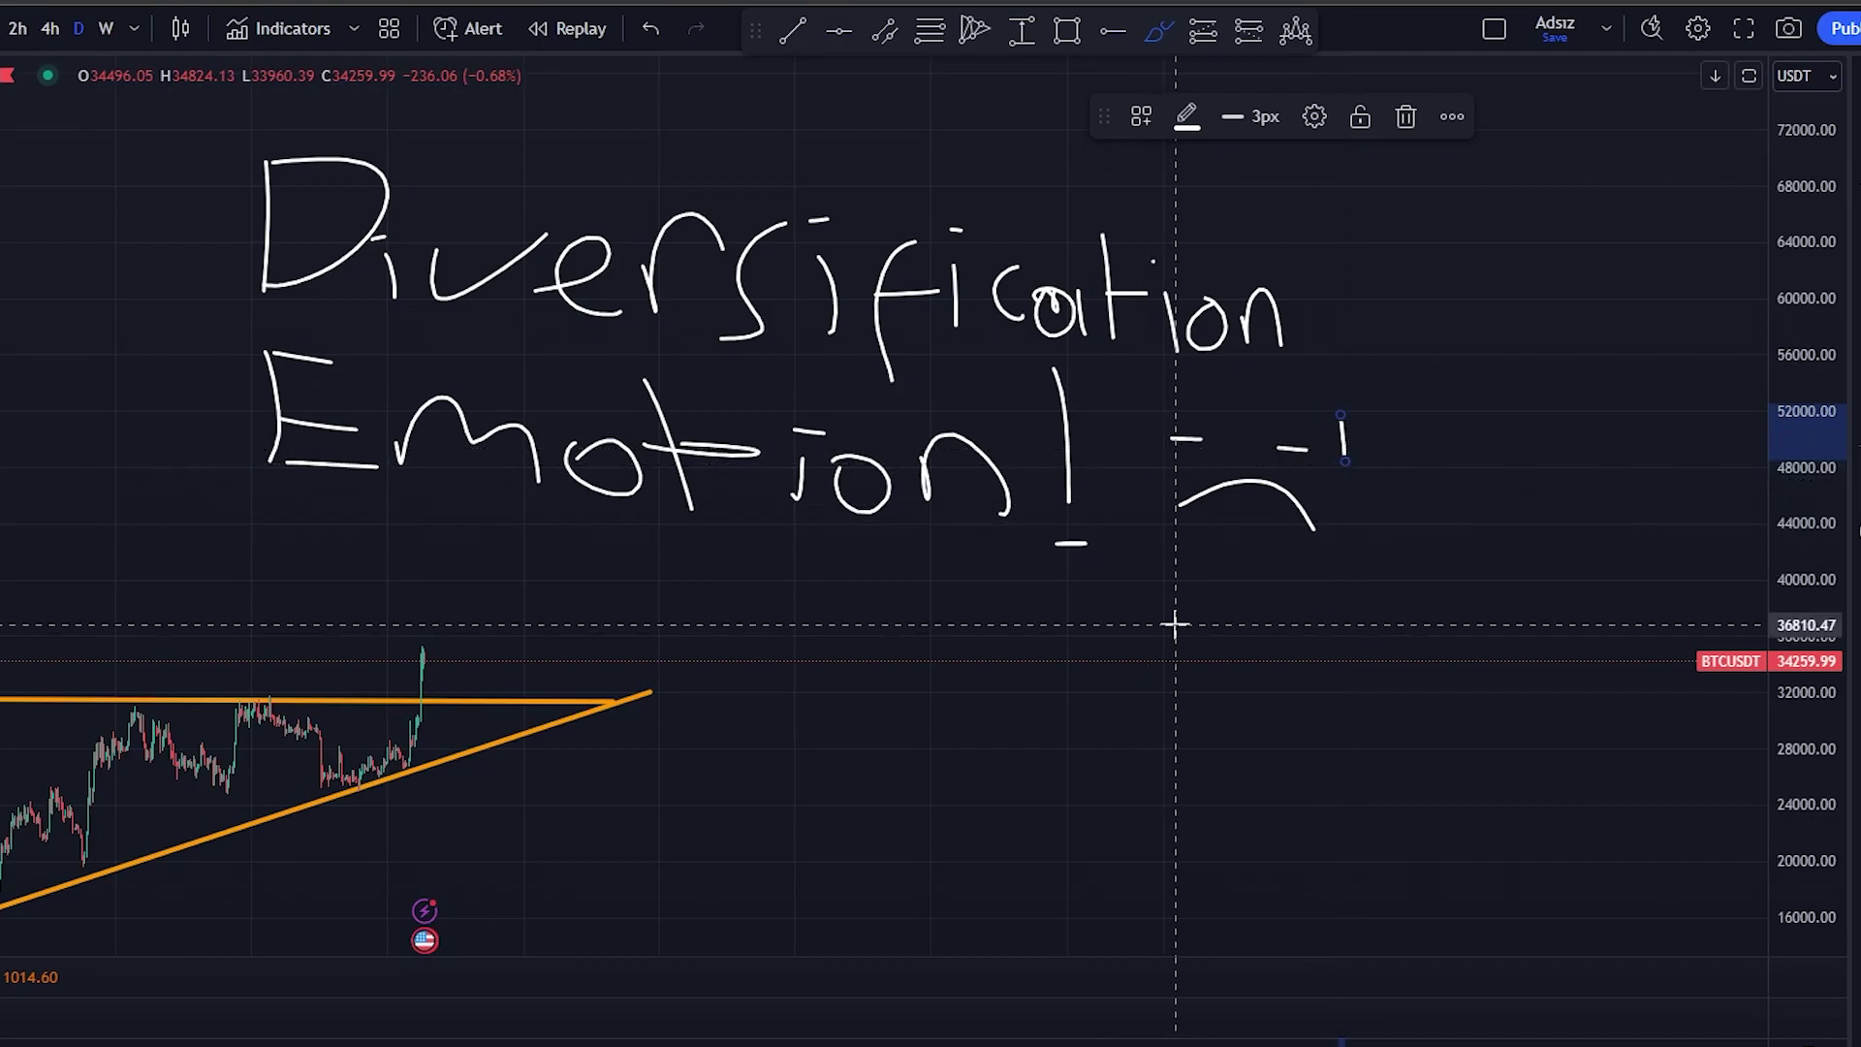
drag(1146, 415, 1149, 464)
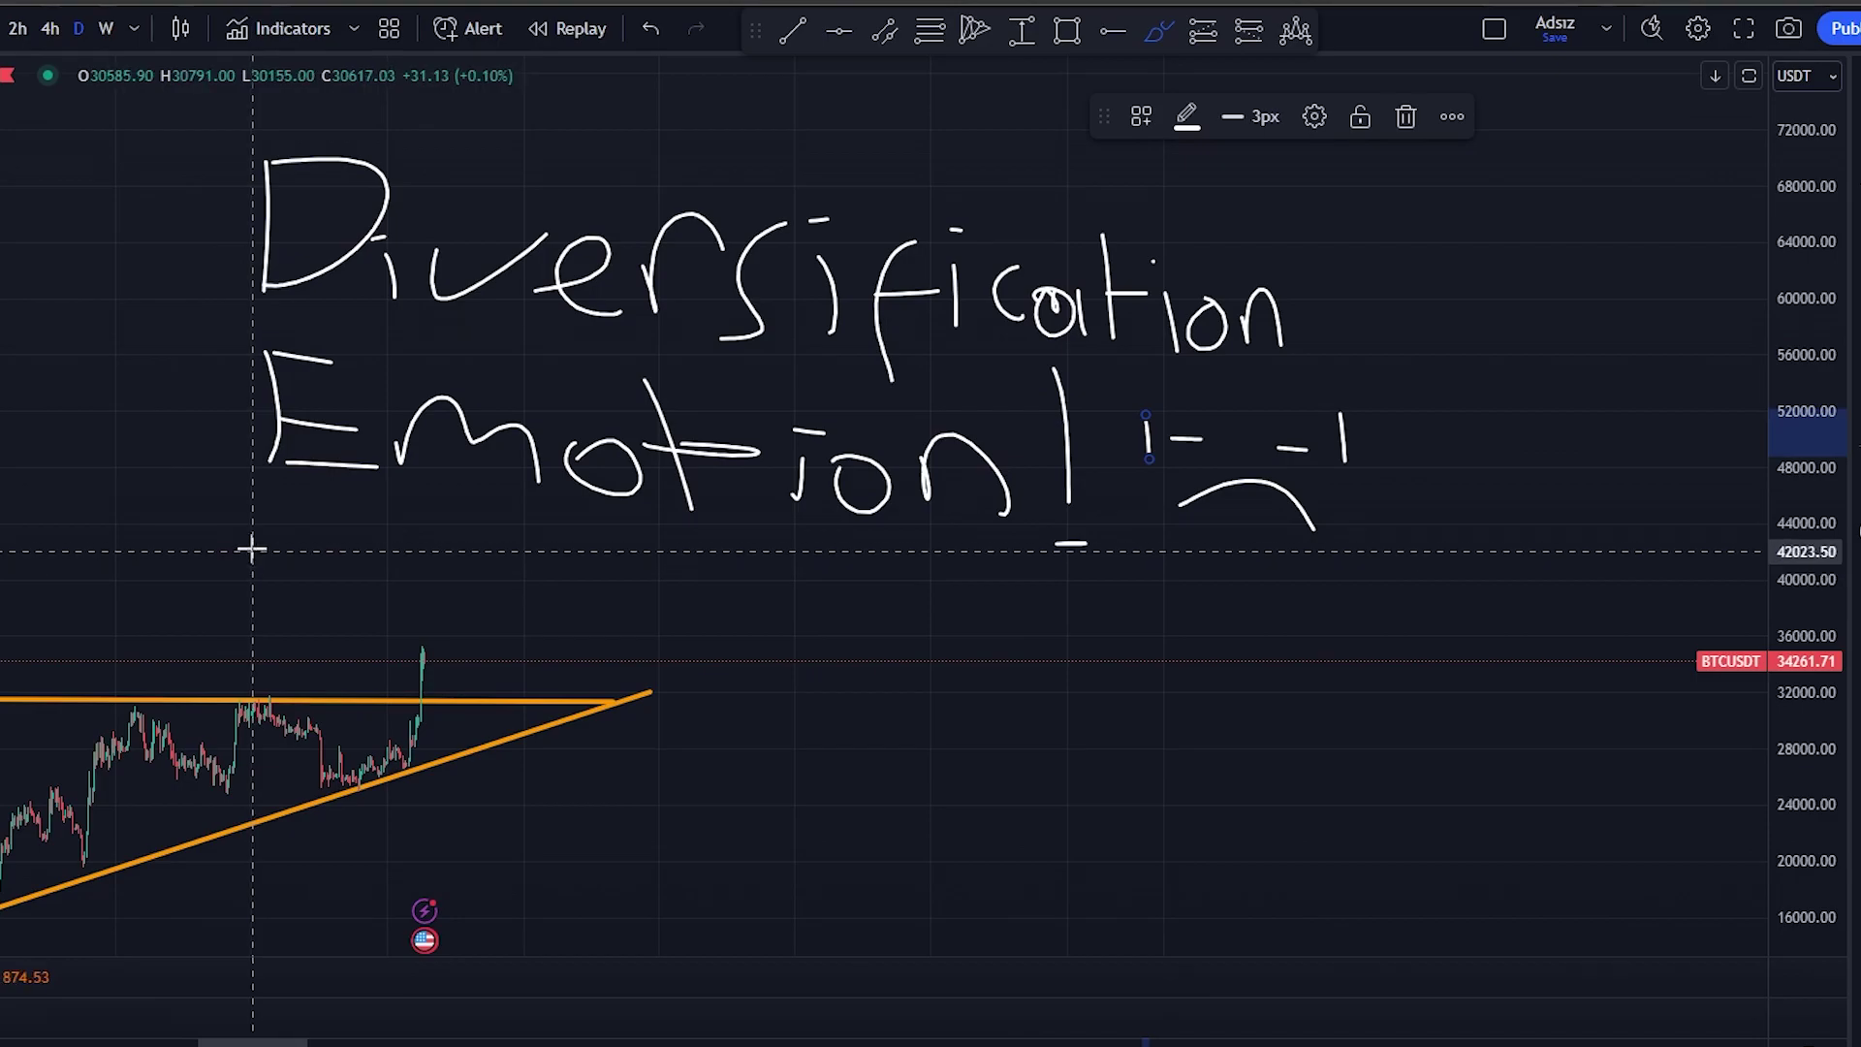
mouse_move(259, 545)
mouse_down()
mouse_move(267, 582)
mouse_move(375, 628)
mouse_move(446, 587)
mouse_up()
click(368, 565)
Finish writing 'Risk assesment' and add a check mark after it.
drag(464, 519, 466, 555)
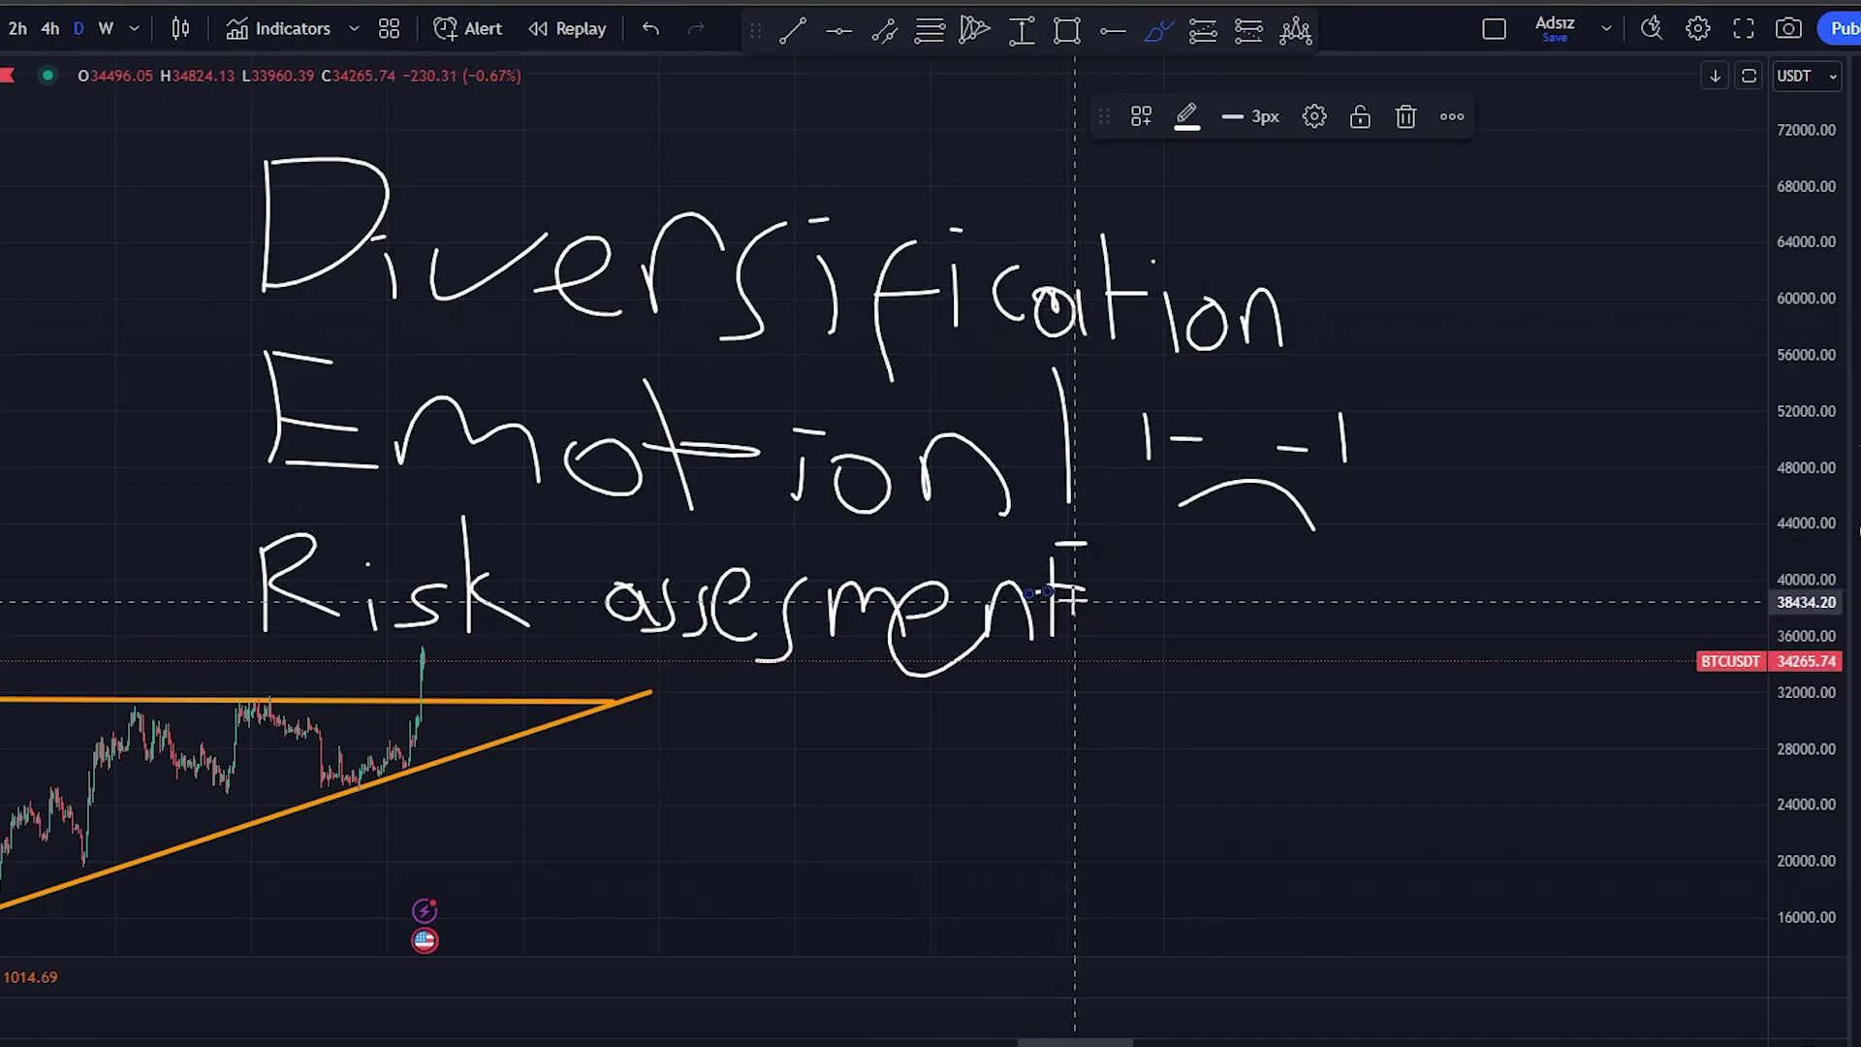
mouse_move(1115, 620)
mouse_down()
mouse_move(1114, 636)
mouse_move(1192, 591)
mouse_up()
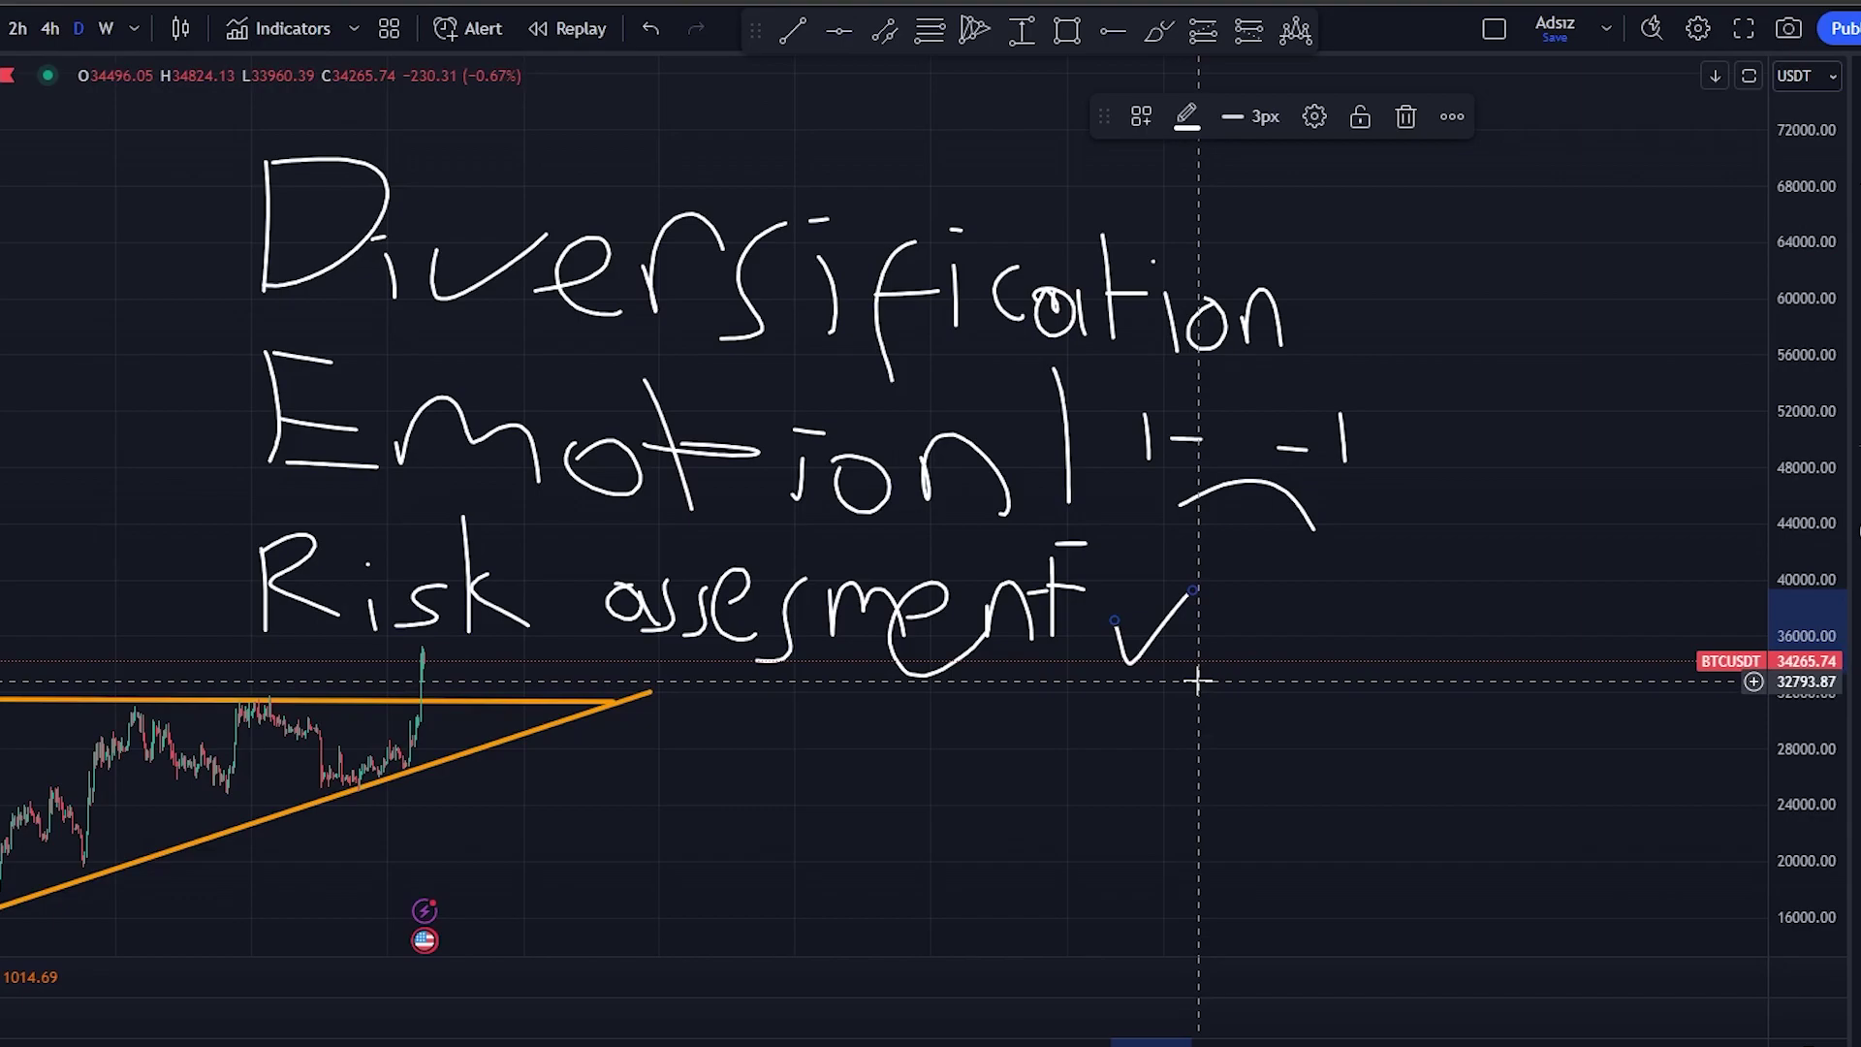
click(1198, 681)
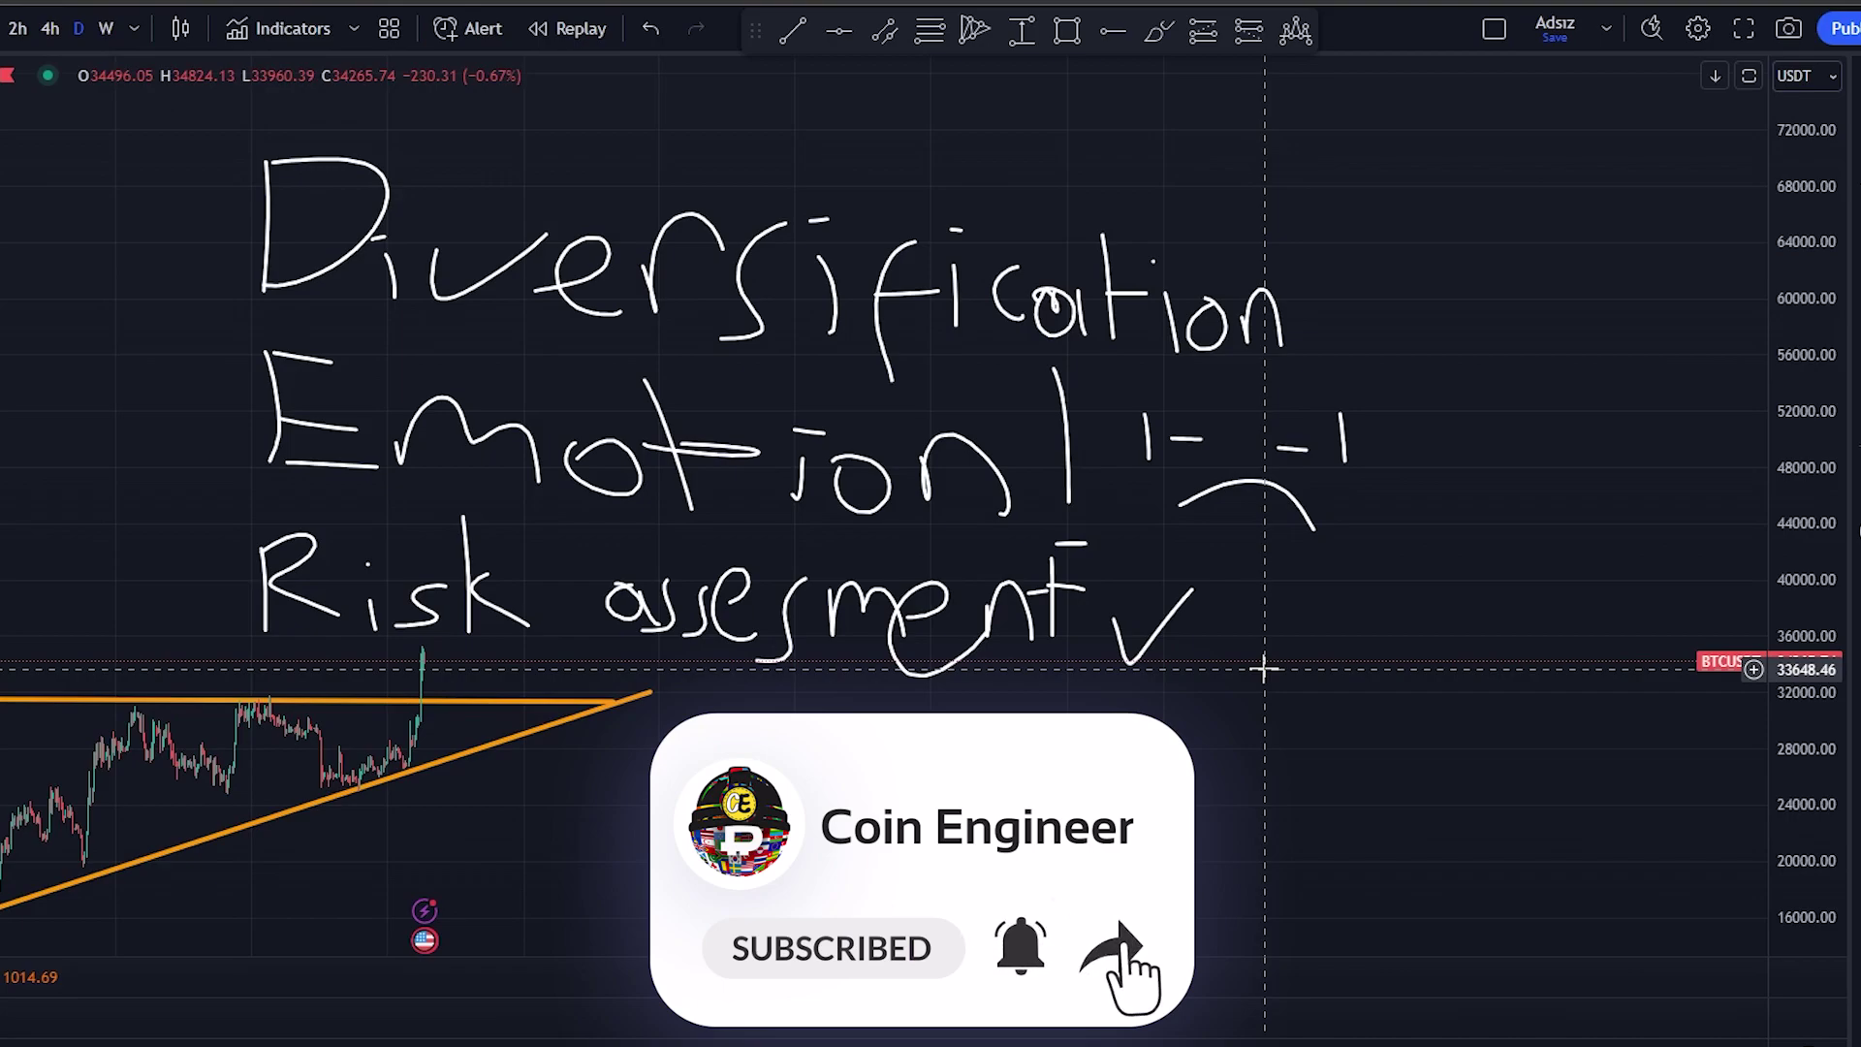
Draw a large brush loop around all three handwritten notes.
click(1154, 43)
mouse_move(1503, 238)
mouse_down()
mouse_move(614, 91)
mouse_move(62, 378)
mouse_move(569, 752)
mouse_up()
mouse_move(715, 775)
mouse_down()
mouse_move(1379, 594)
mouse_move(1450, 282)
mouse_move(1498, 235)
mouse_up()
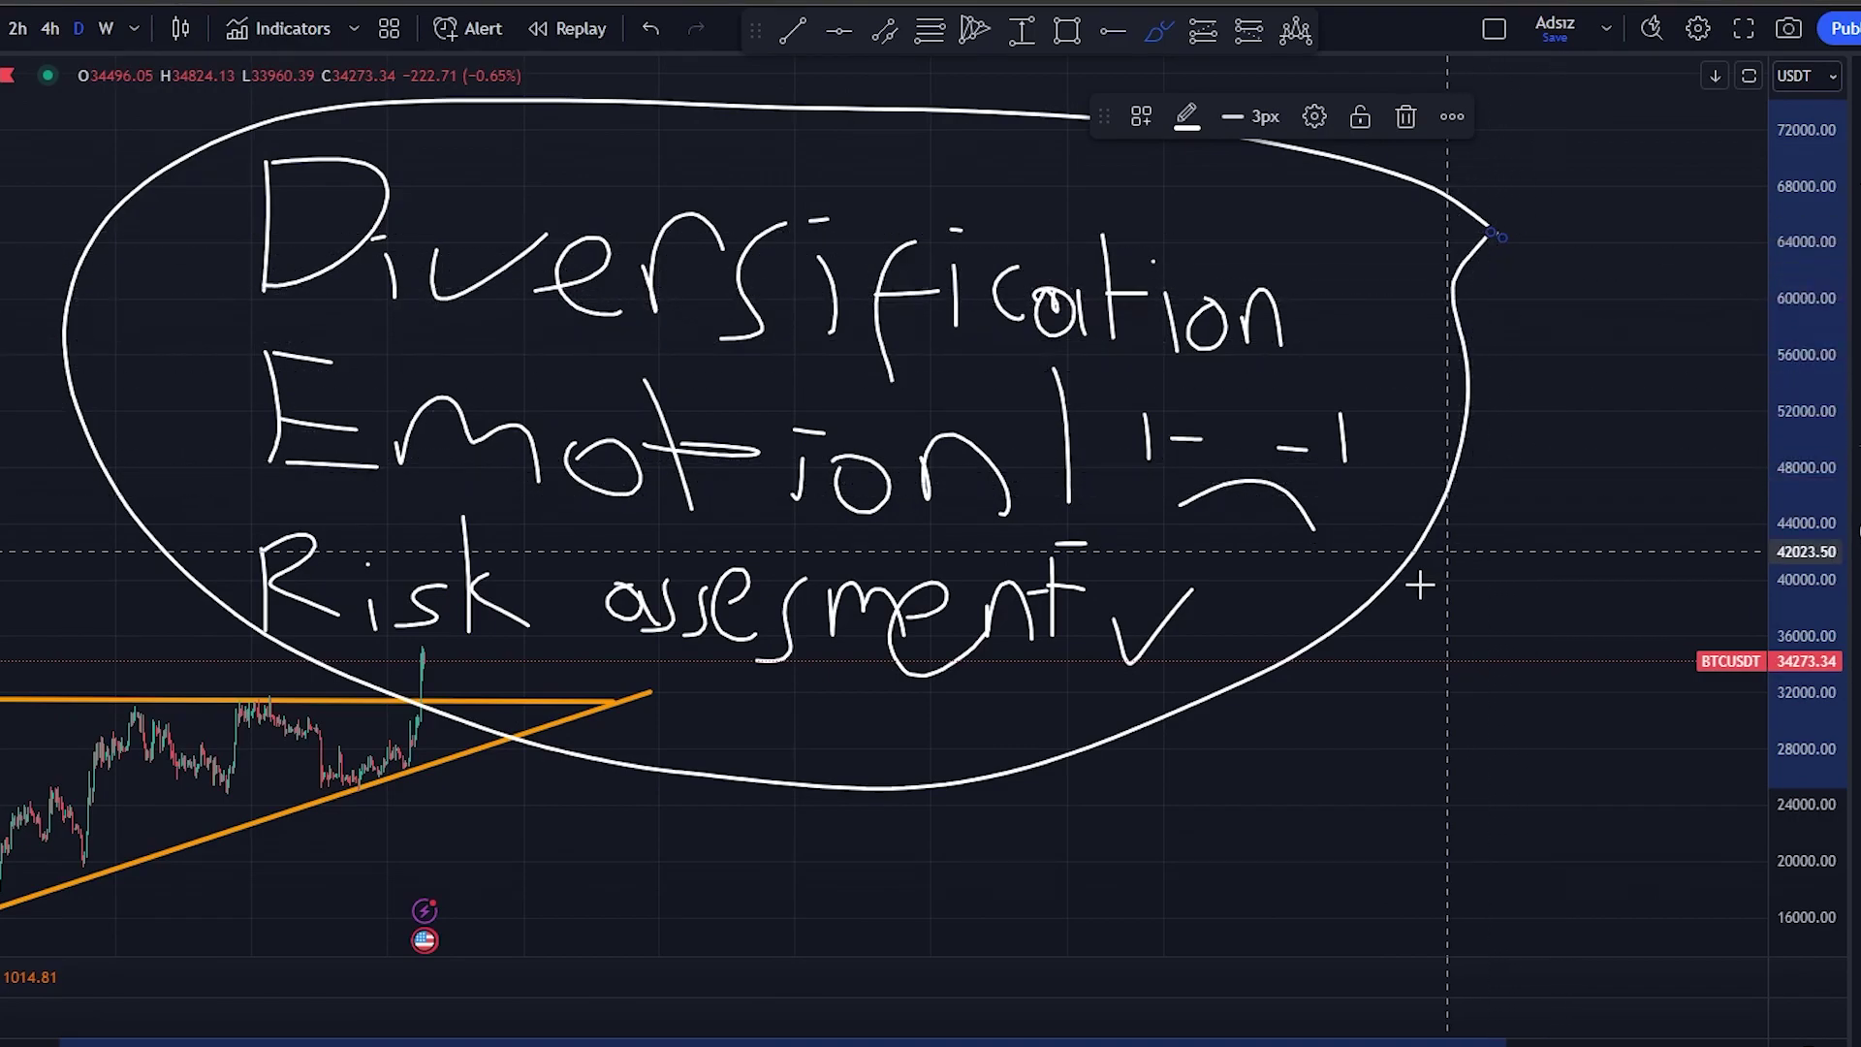